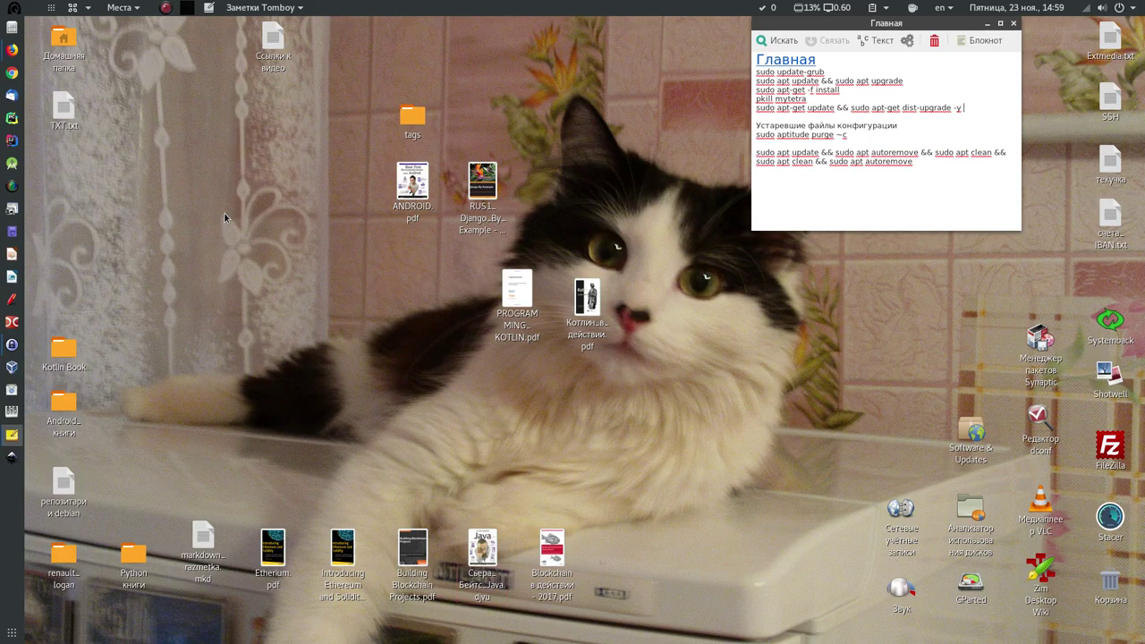
pyautogui.click(75, 9)
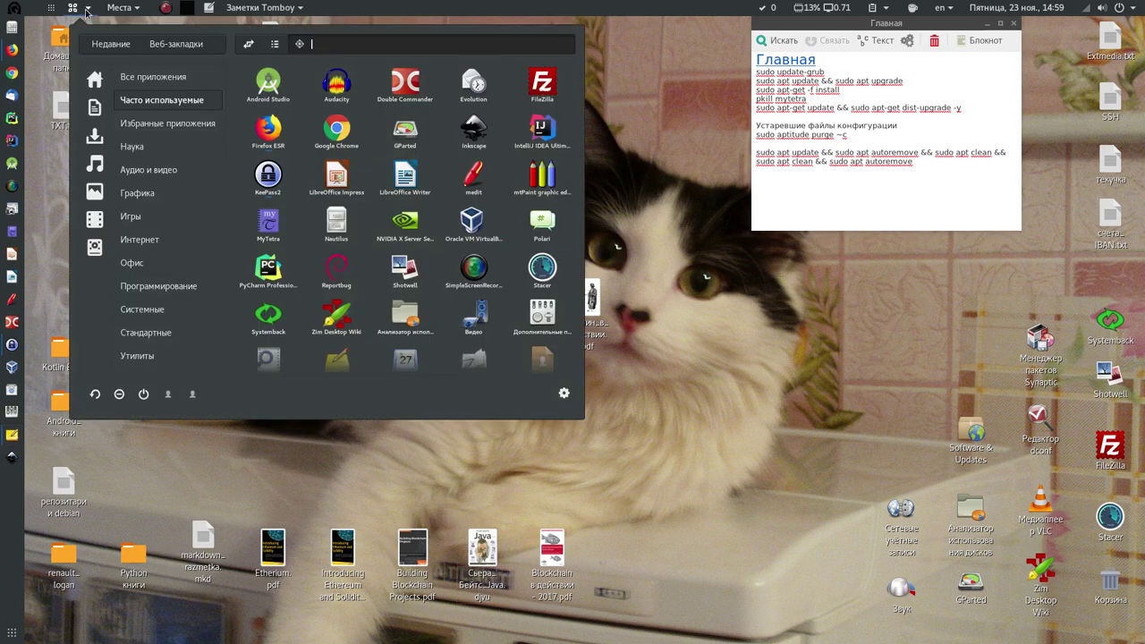
pyautogui.press('Escape')
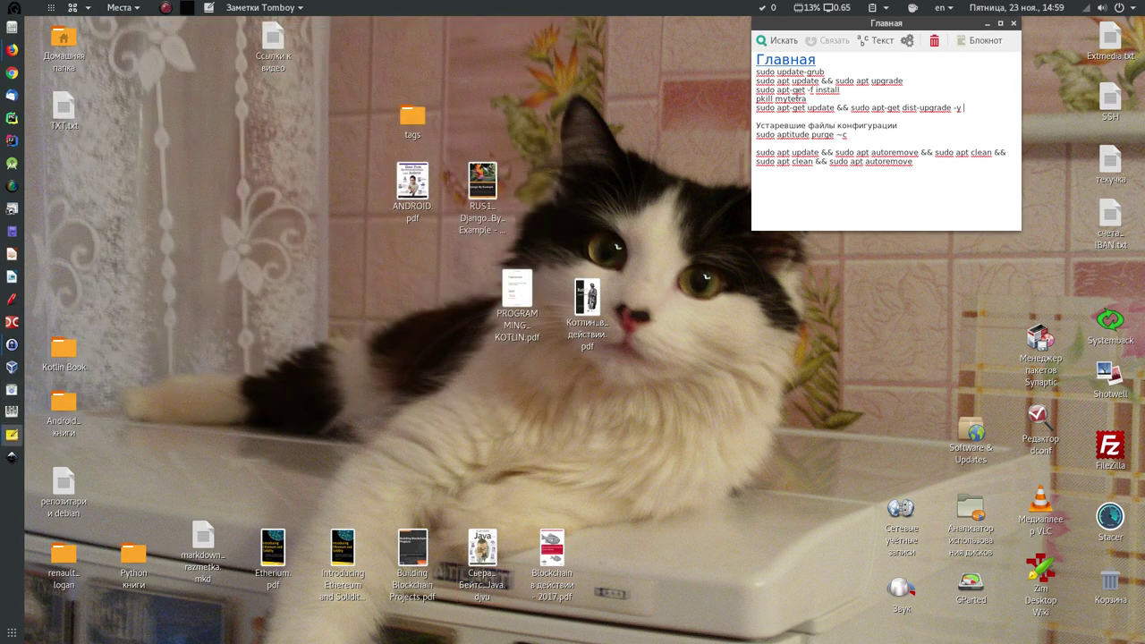
# Examine the custom shortcuts at the end of the system's keyboard settings and the form for adding a new one.
pyautogui.click(1133, 13)
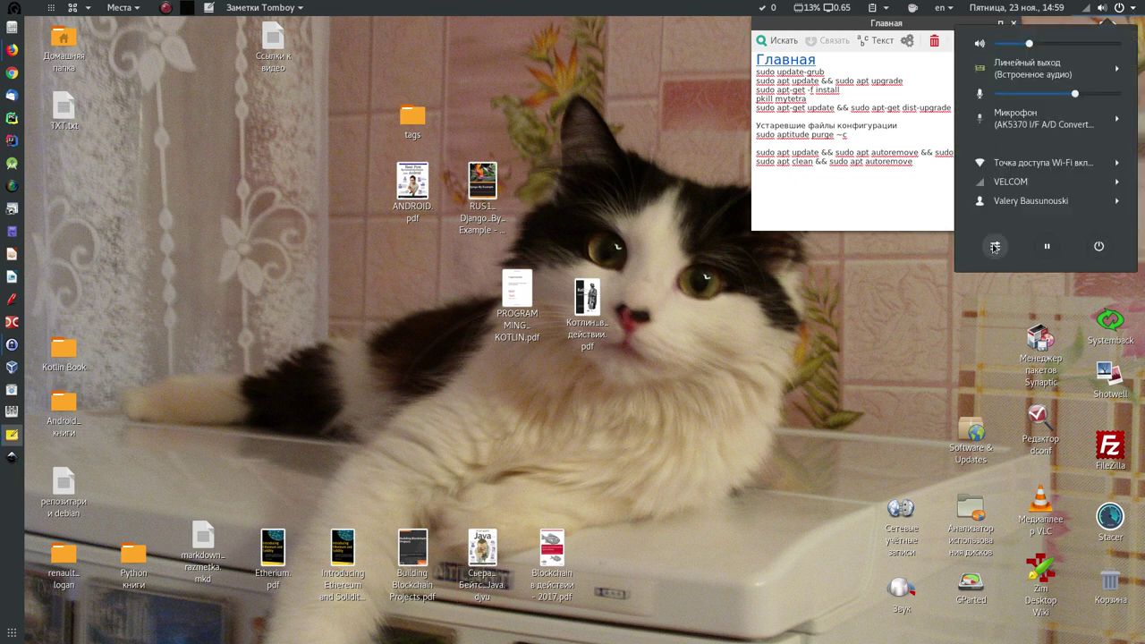
pyautogui.click(989, 256)
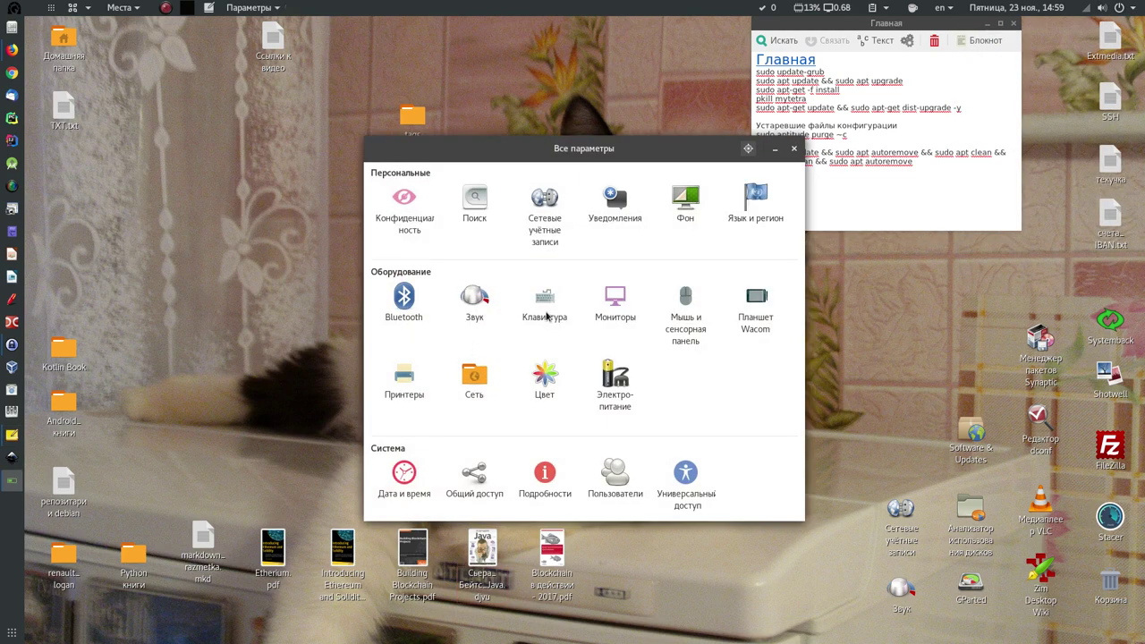
pyautogui.click(547, 316)
pyautogui.scroll(-5, 543, 281)
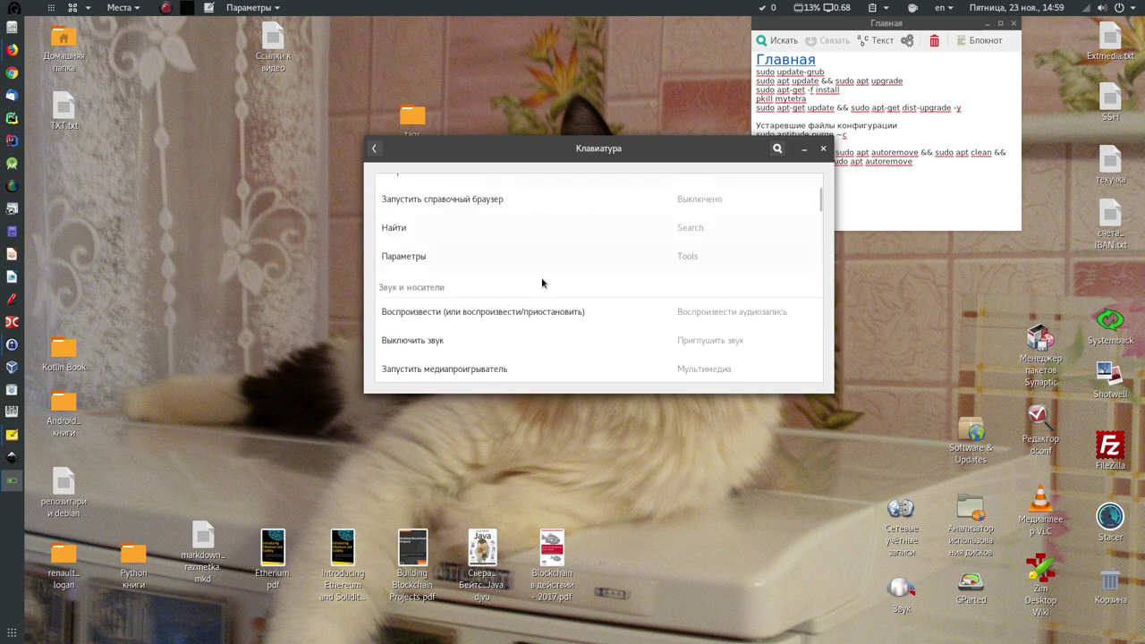
pyautogui.scroll(-10, 542, 283)
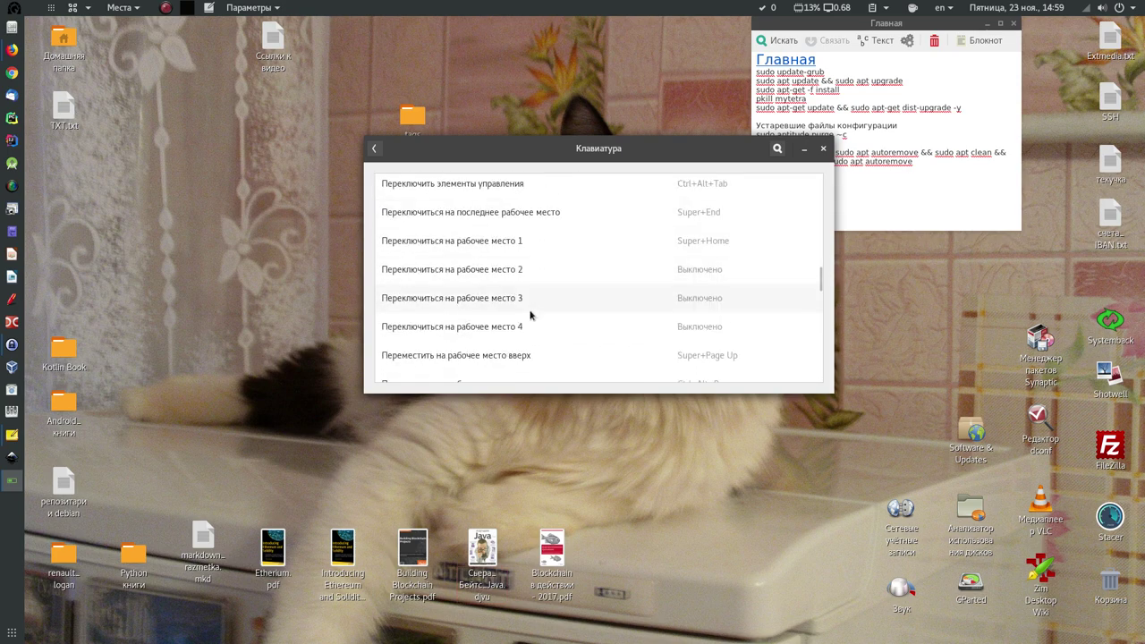
pyautogui.scroll(-12, 531, 313)
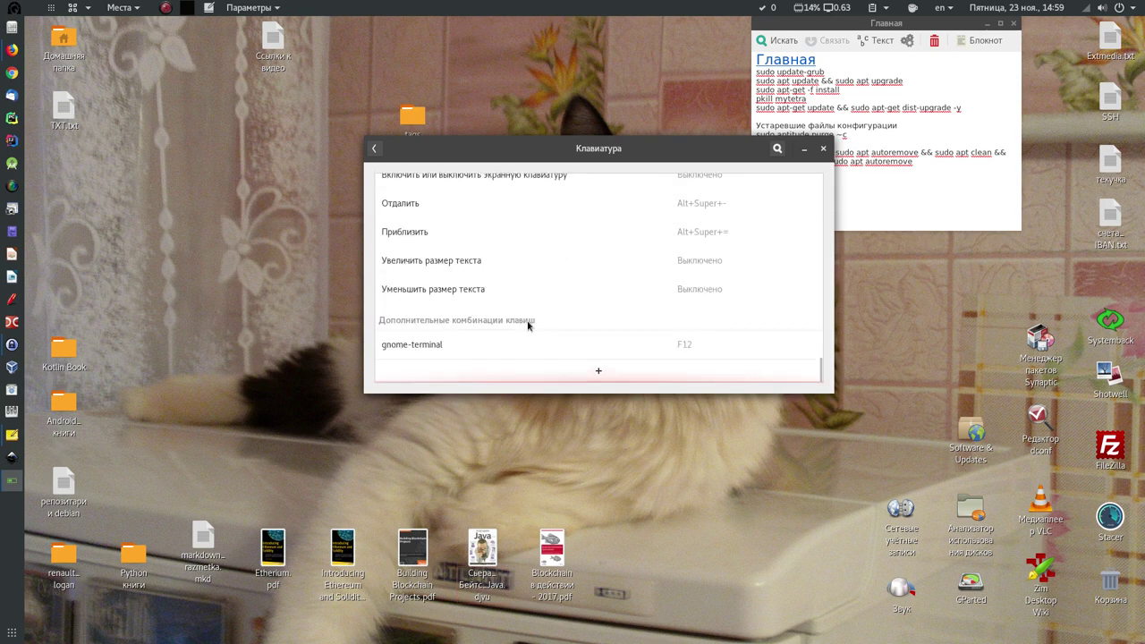
pyautogui.click(591, 371)
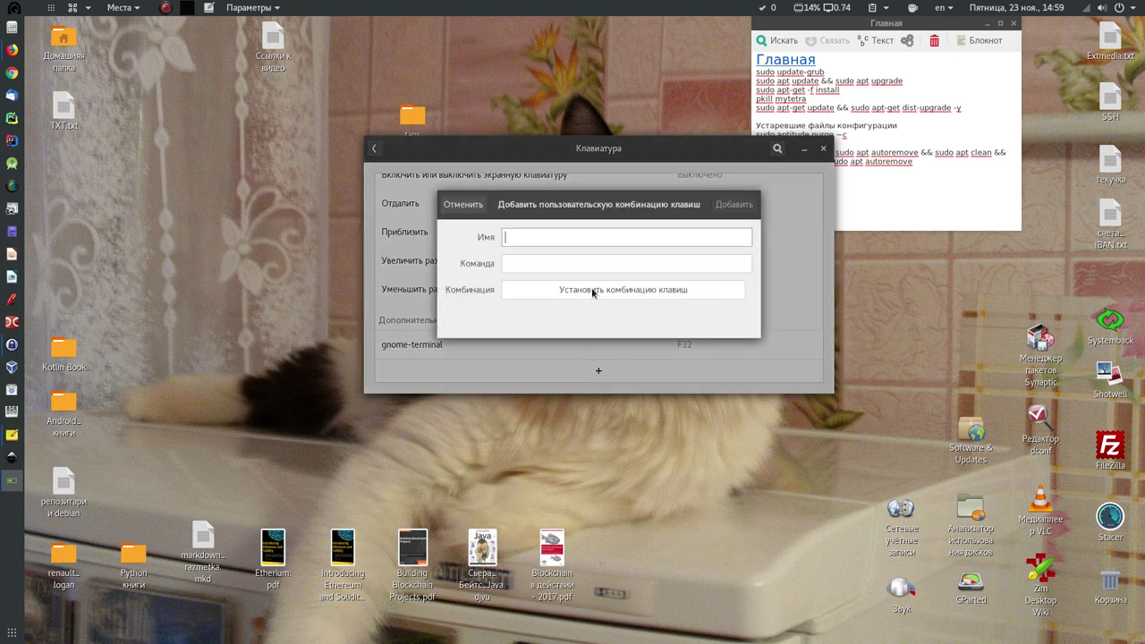
pyautogui.click(450, 206)
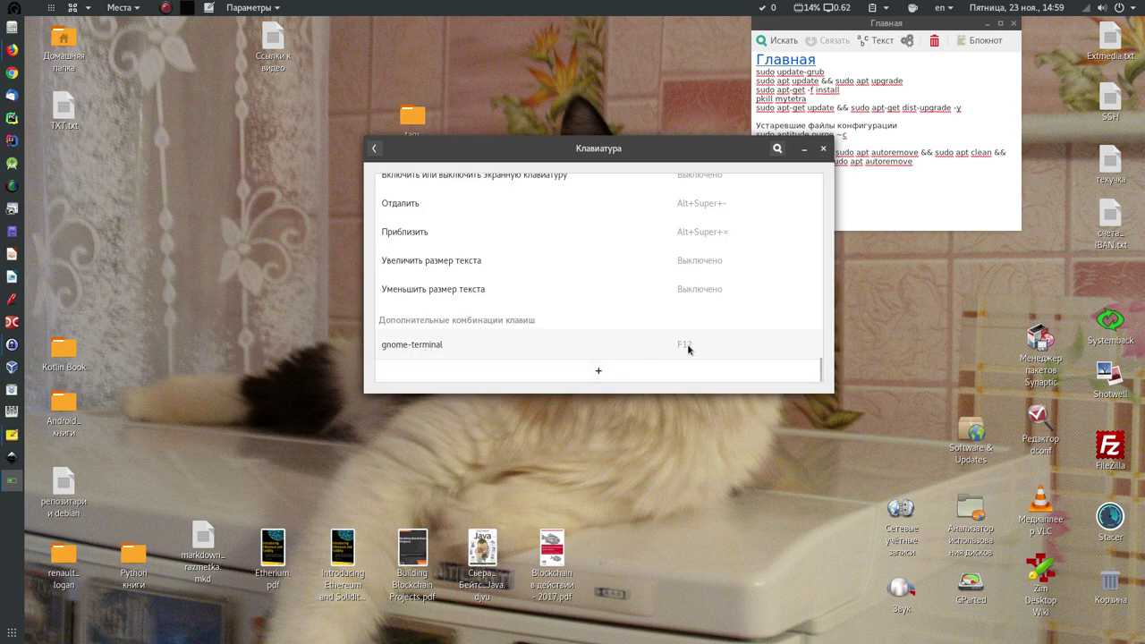
pyautogui.click(824, 149)
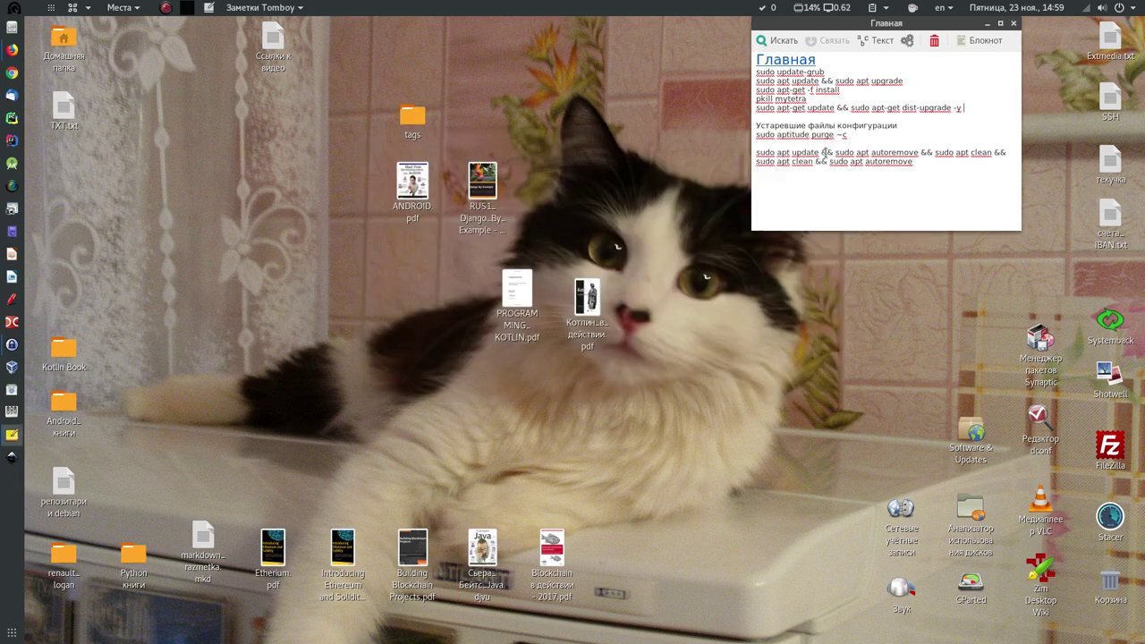
# Test the custom gnome-terminal shortcut and close the terminal window it launches.
pyautogui.press('F12')
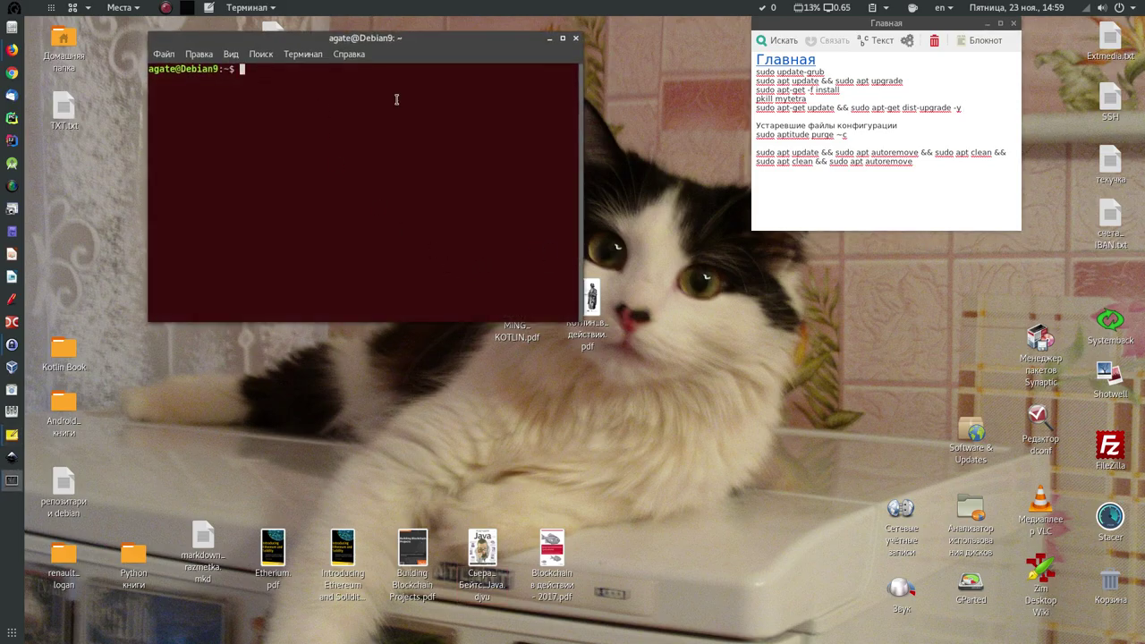
pyautogui.click(577, 39)
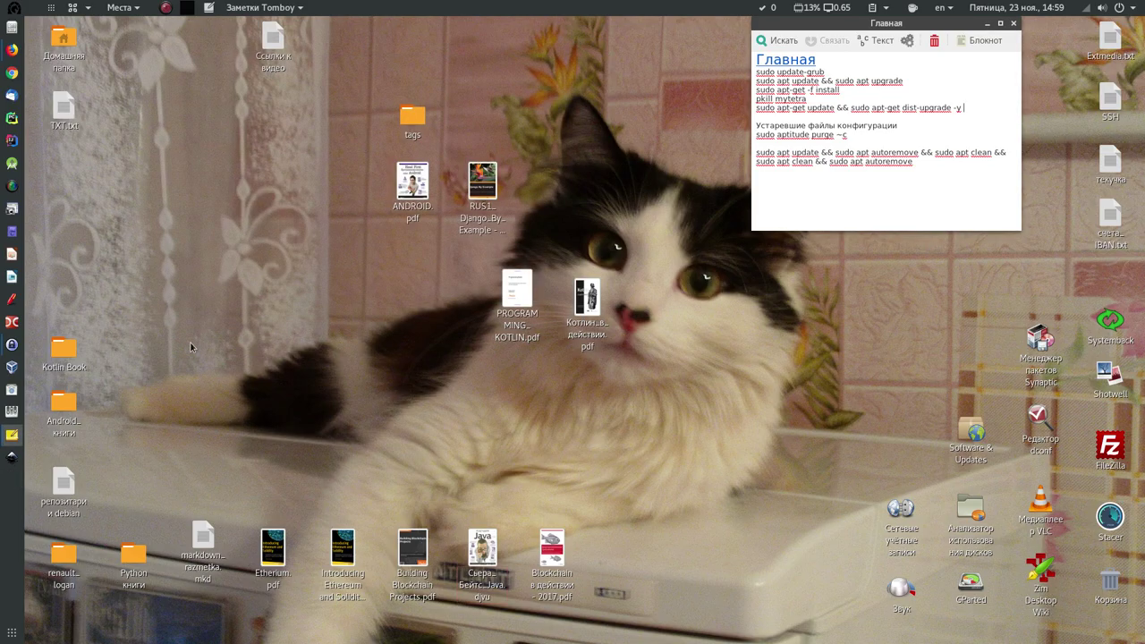
# Open Software & Updates from the desktop and view its list of Other Software repositories.
pyautogui.click(965, 434)
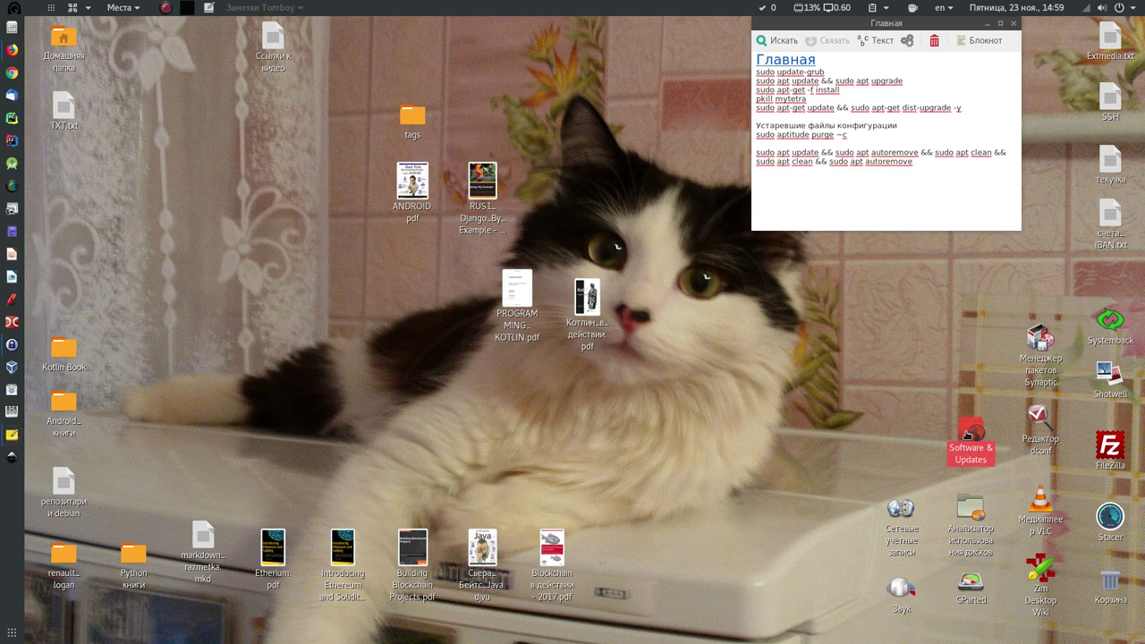
pyautogui.doubleClick(966, 433)
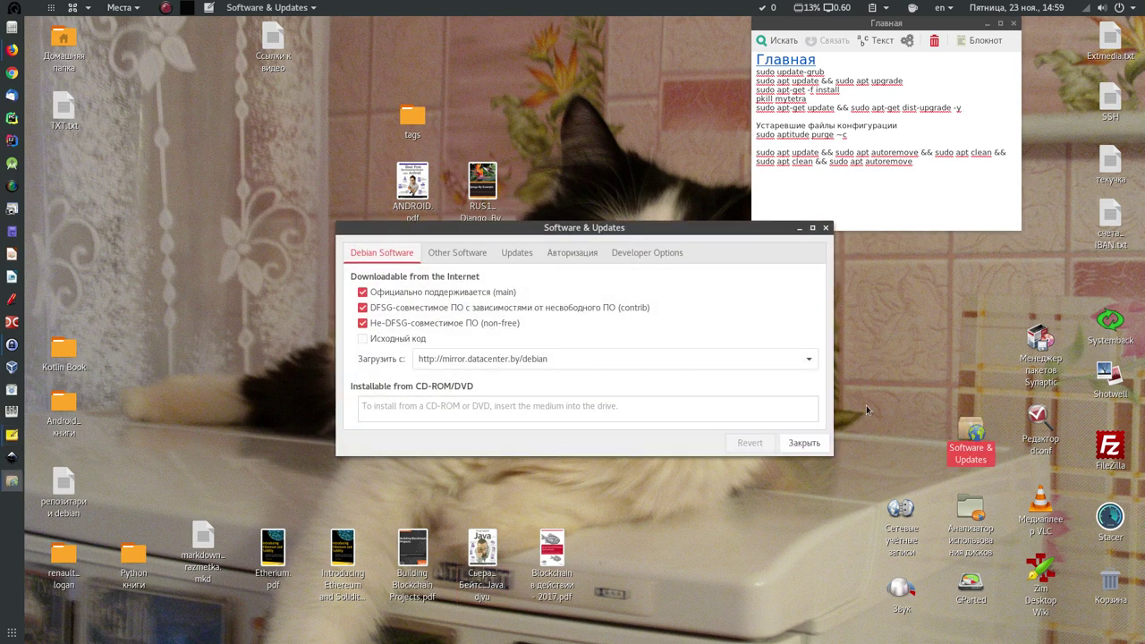
pyautogui.click(458, 253)
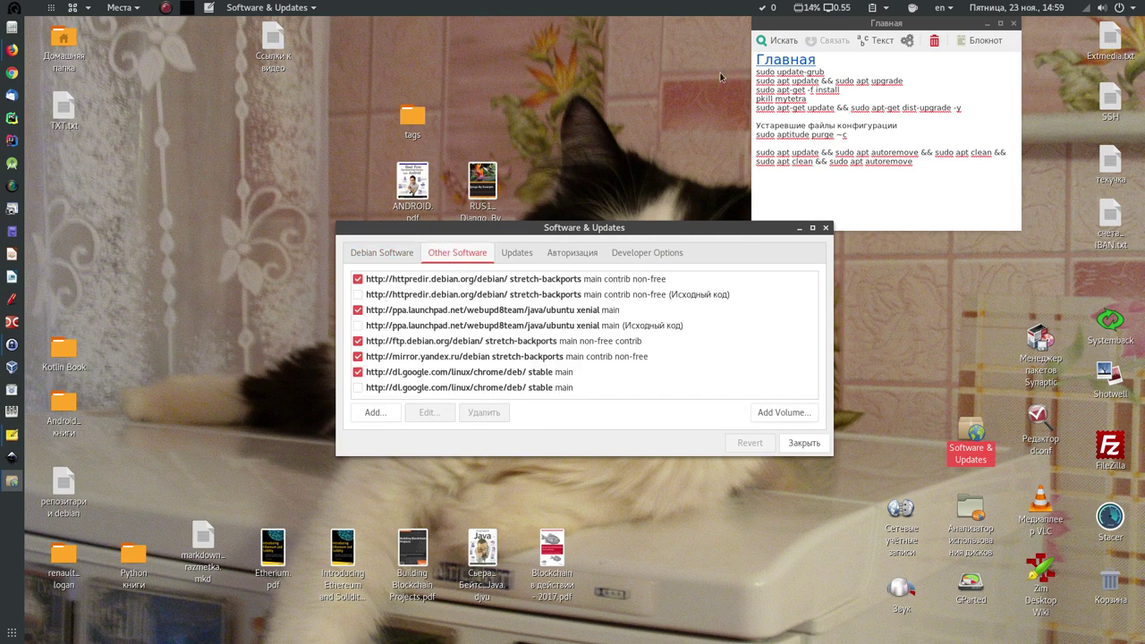
# Try to run TXT.txt from the desktop, reopen its launch prompt and cancel it.
pyautogui.doubleClick(65, 109)
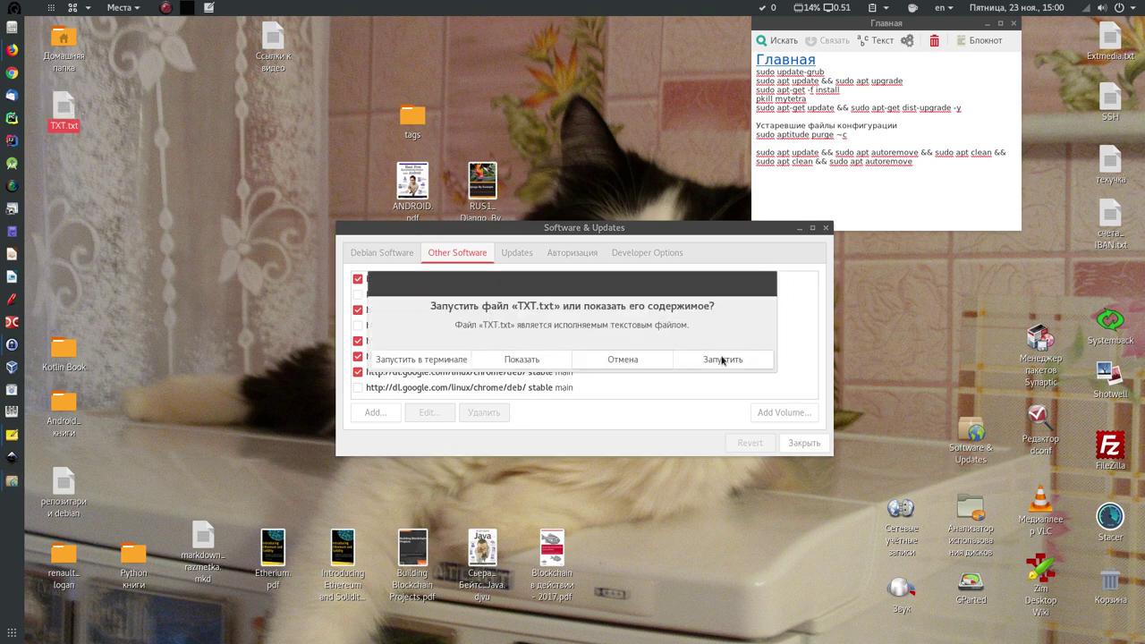
pyautogui.click(722, 360)
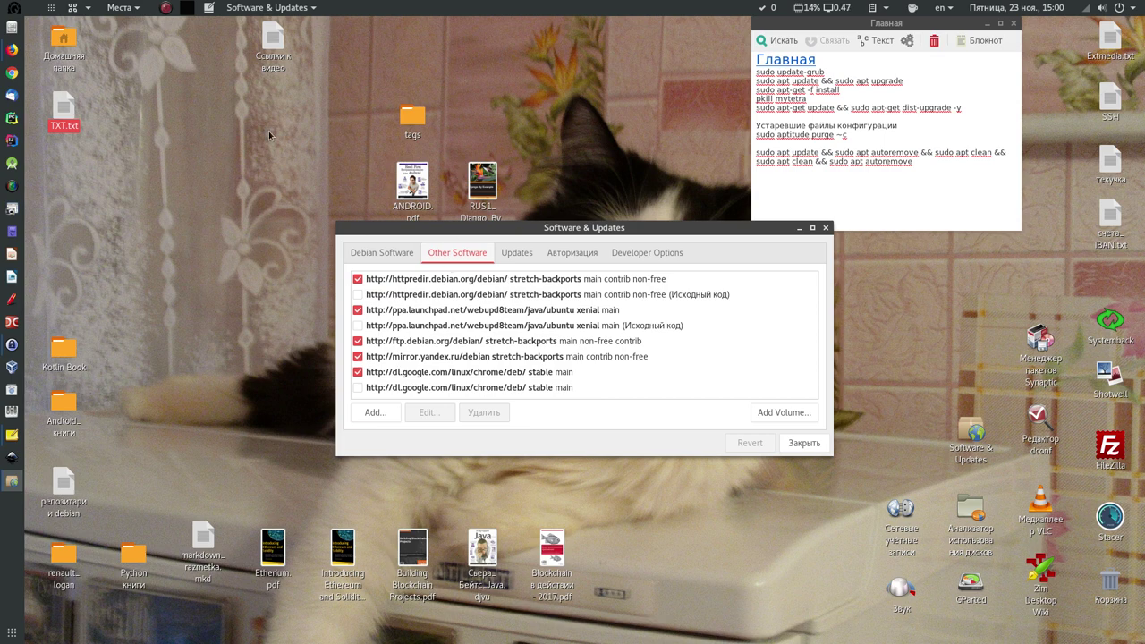
pyautogui.doubleClick(64, 107)
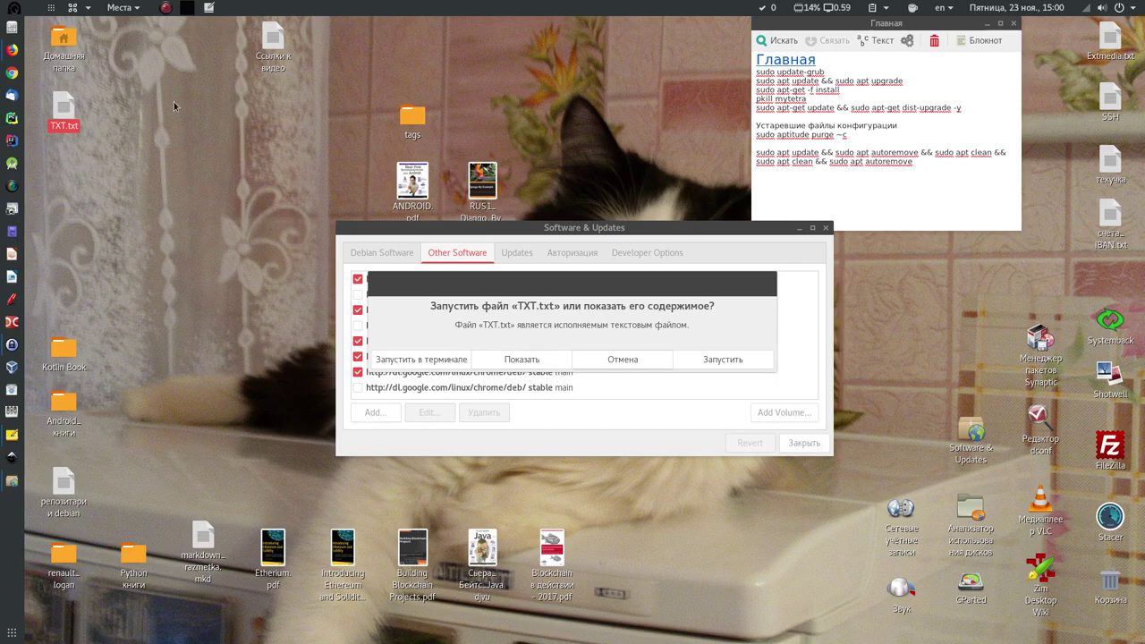
pyautogui.click(637, 367)
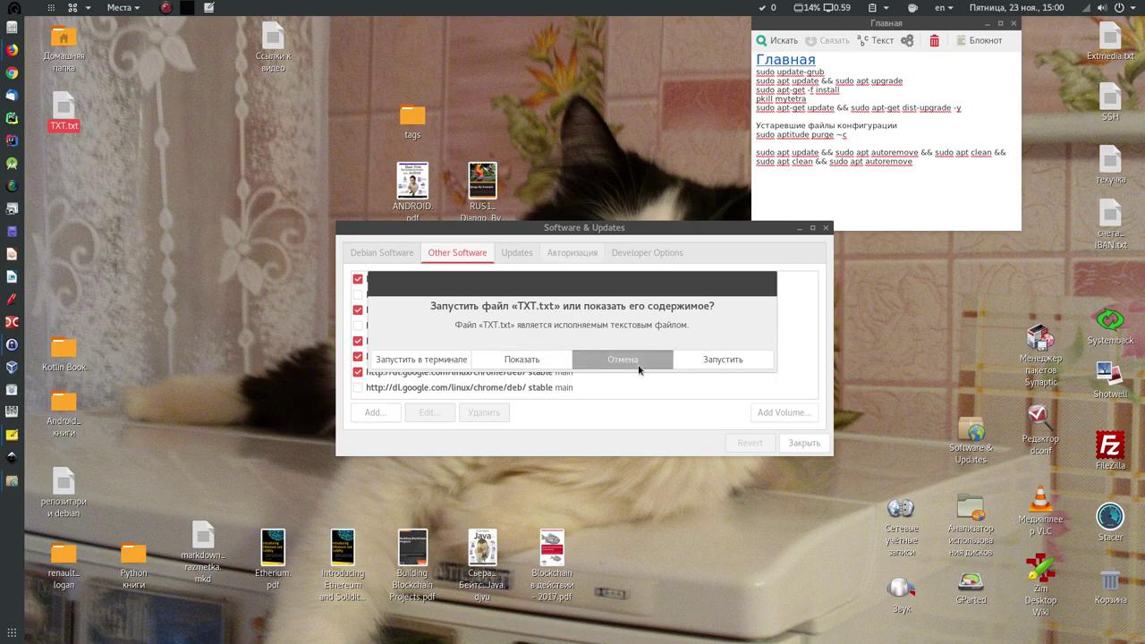
# Create a new document on the desktop from the TXT template.
pyautogui.rightClick(232, 116)
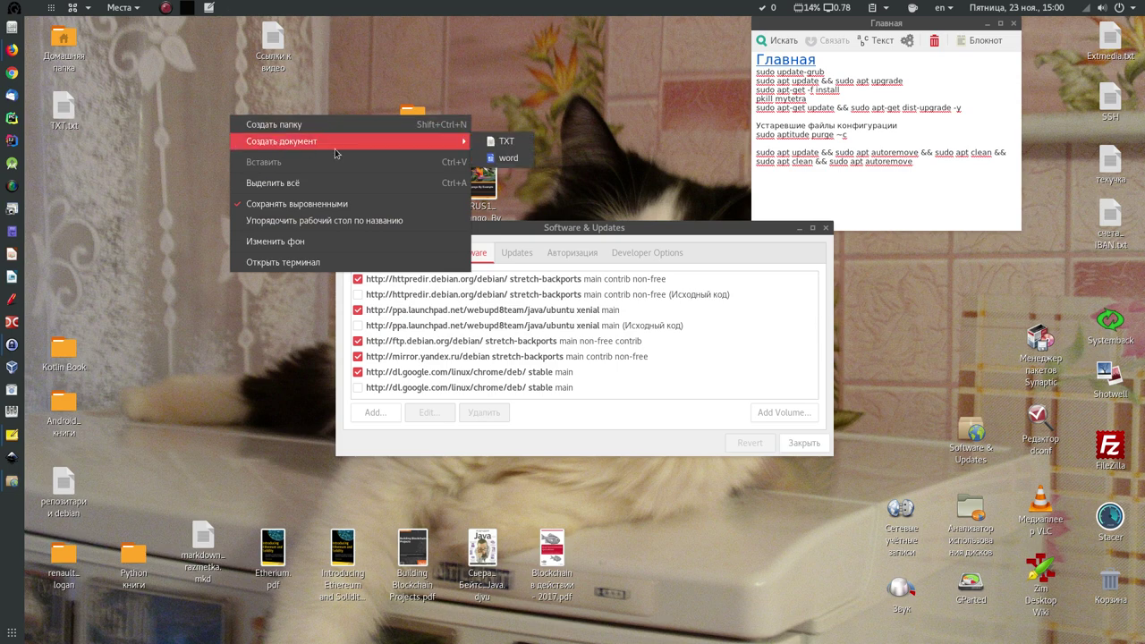
pyautogui.moveTo(447, 149)
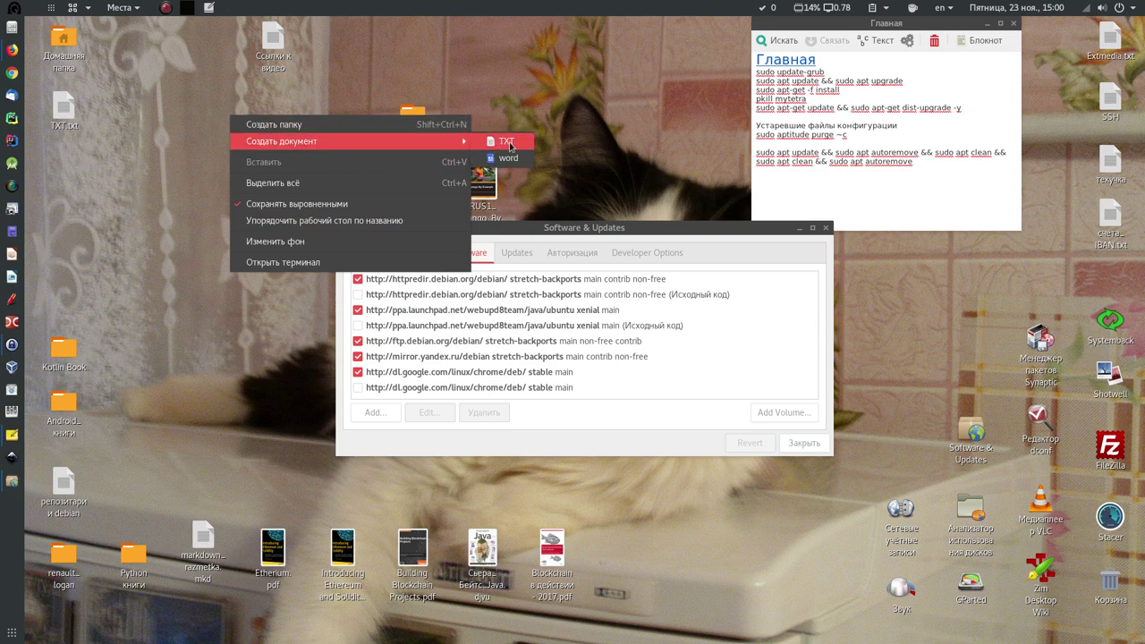
pyautogui.click(507, 143)
# Display the contents of TXT 2.txt in the editor, enter "cdom" and close it, discarding the changes.
pyautogui.doubleClick(234, 118)
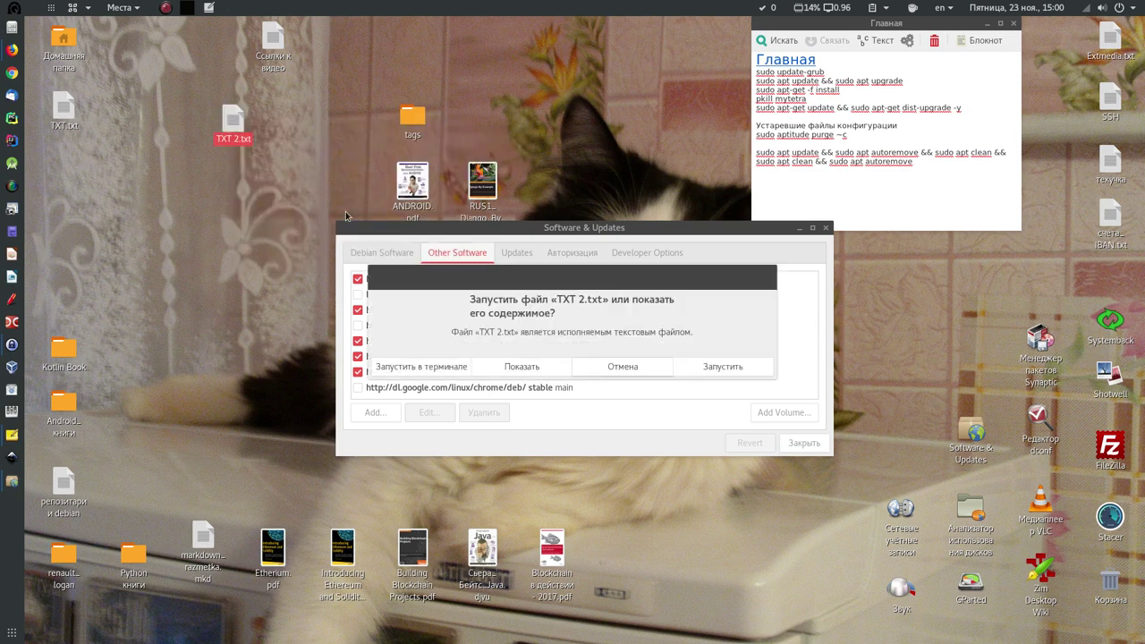
pyautogui.click(510, 365)
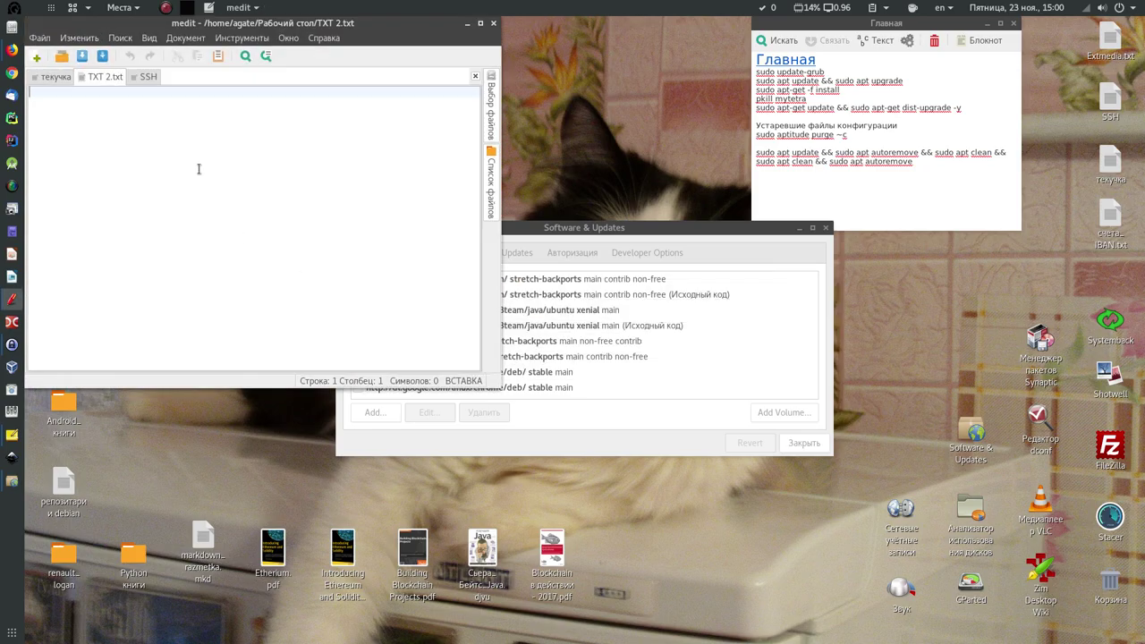
pyautogui.write('cdom')
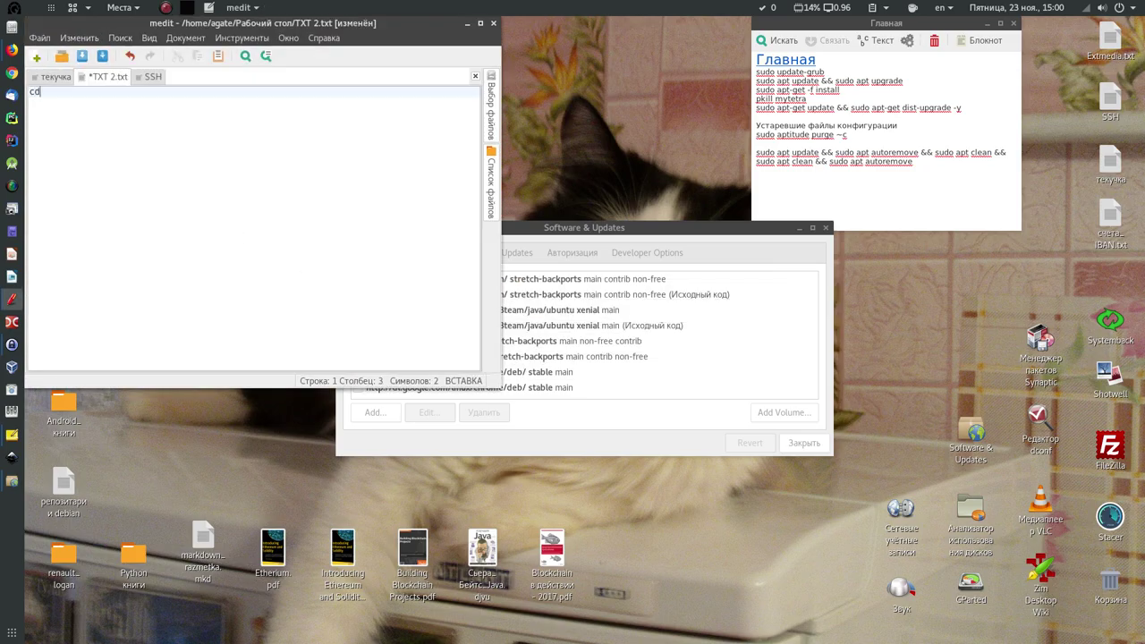
pyautogui.click(493, 23)
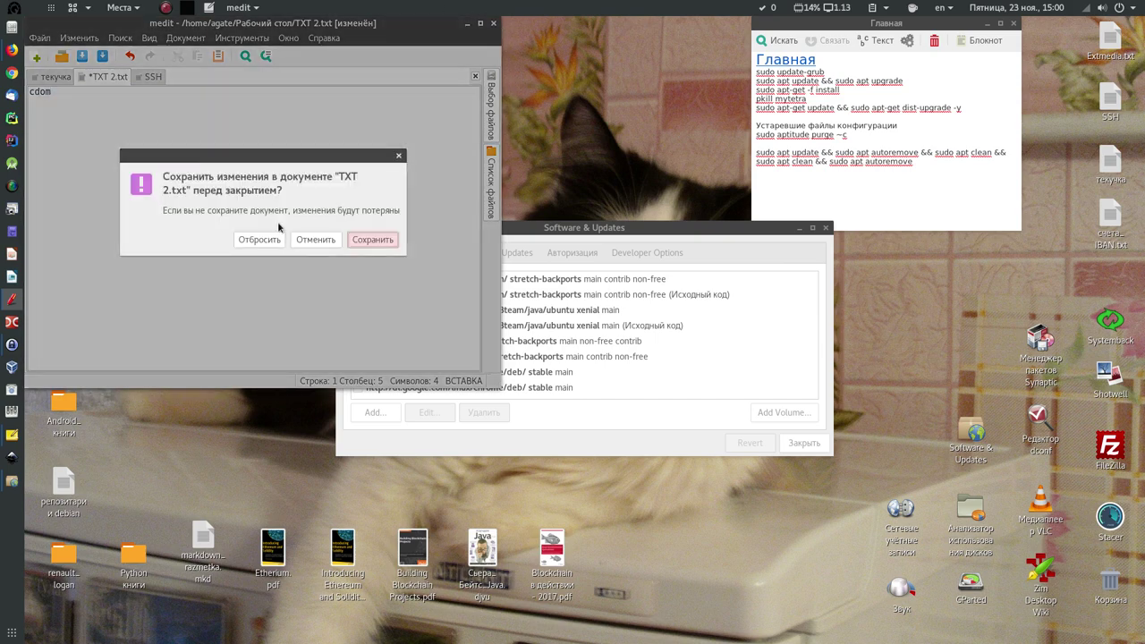
pyautogui.click(265, 240)
# Switch to Firefox and search Google for "htgjpbnjhbb debian".
pyautogui.click(14, 50)
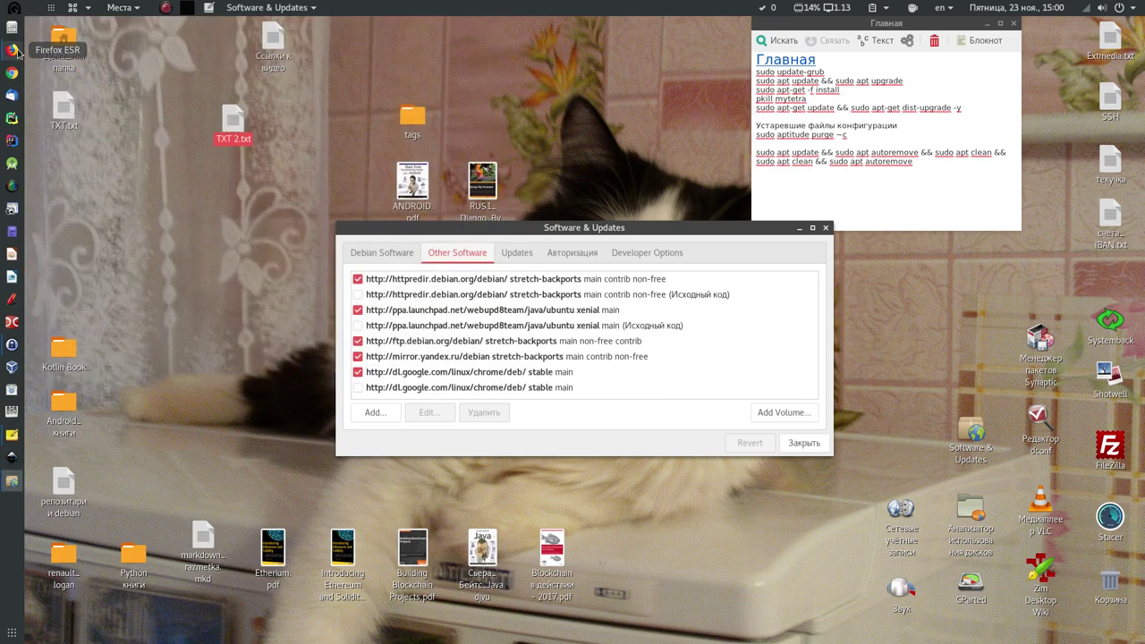
pyautogui.click(169, 41)
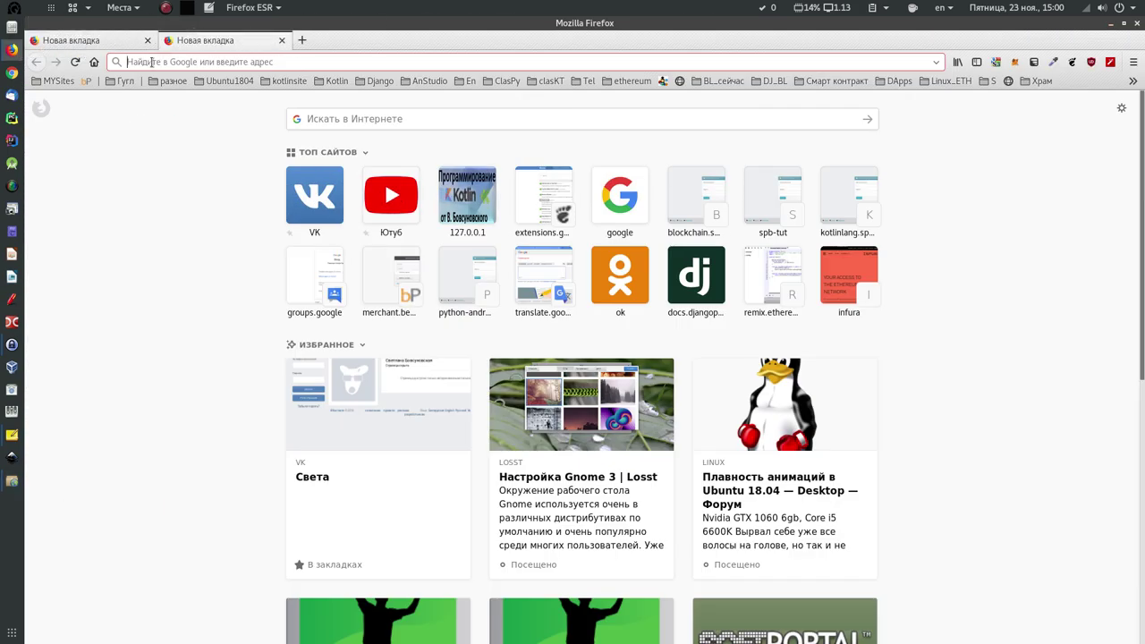
pyautogui.write('h')
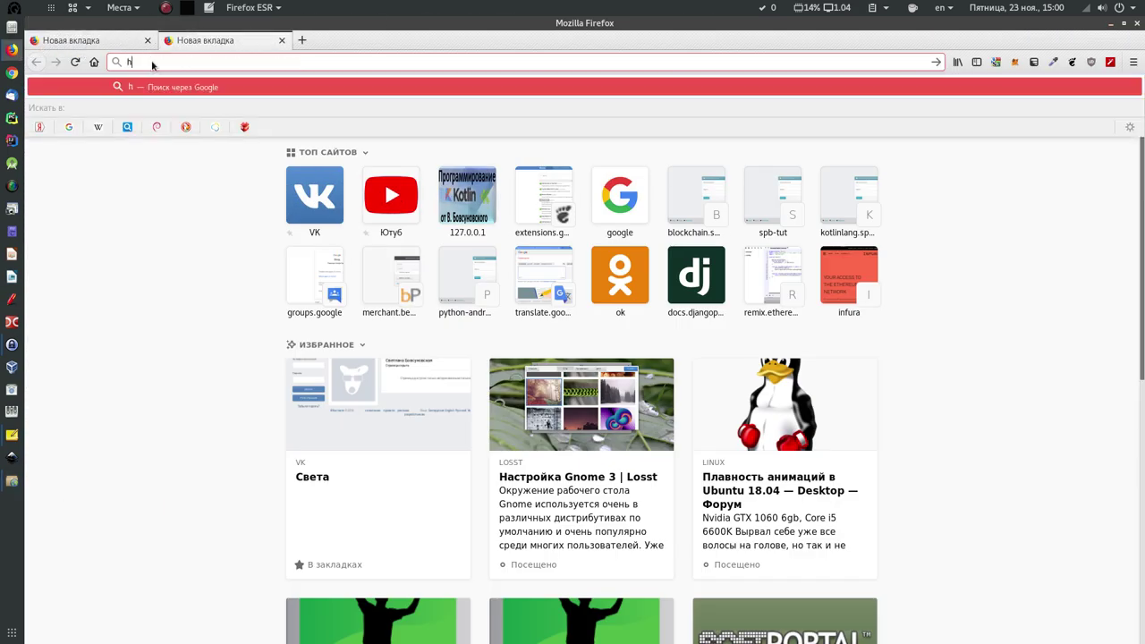
pyautogui.write('tgjpbnjhb')
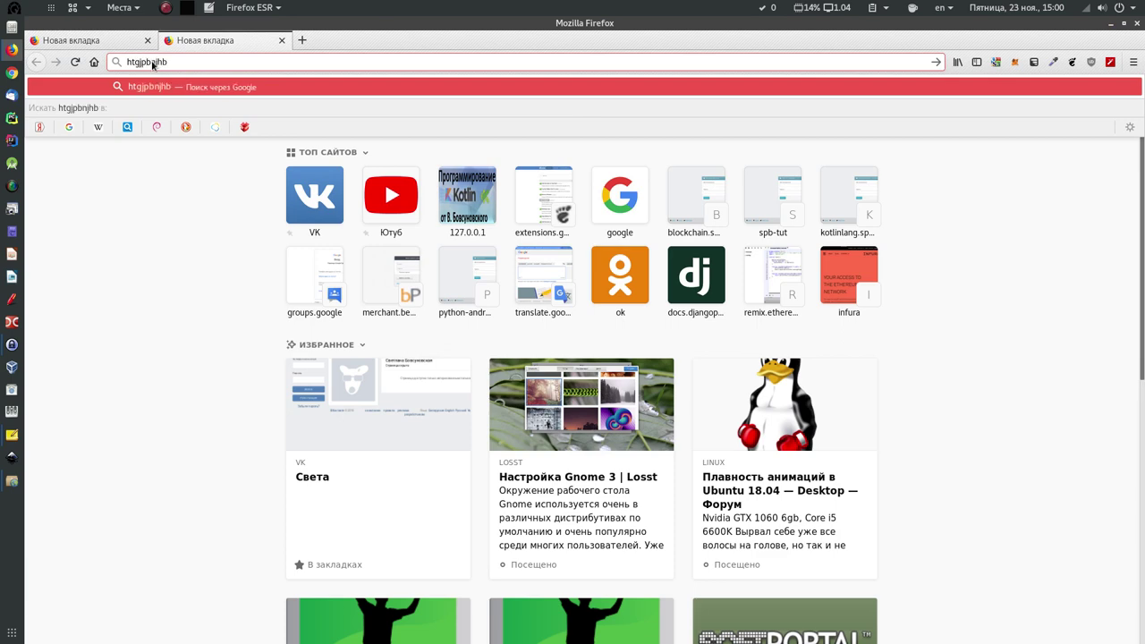
pyautogui.write('b debian')
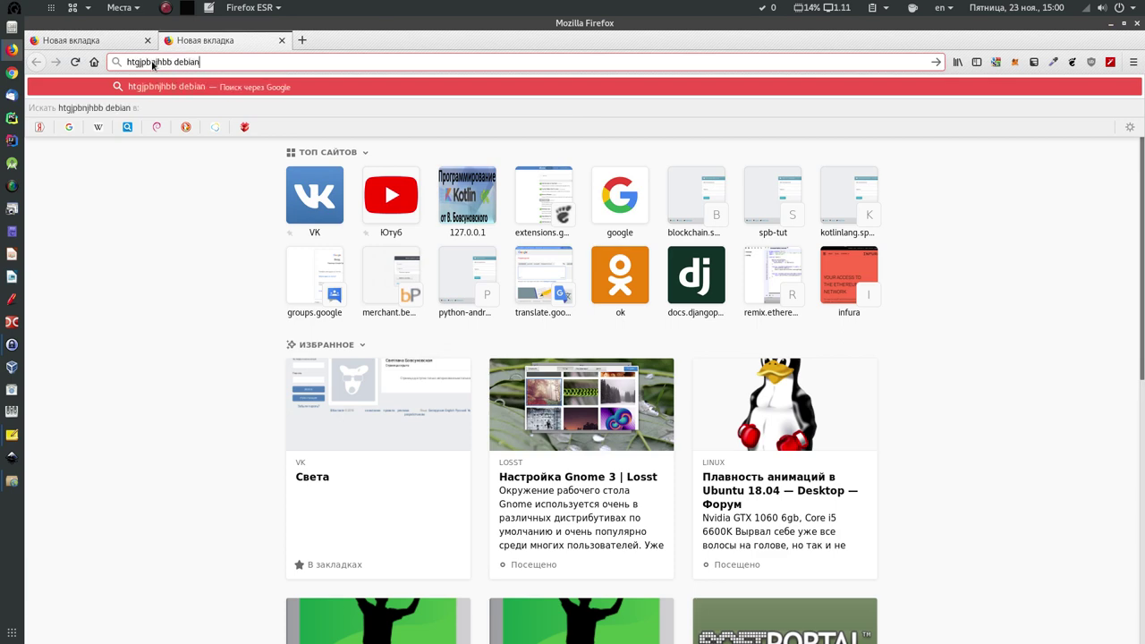
pyautogui.press('Return')
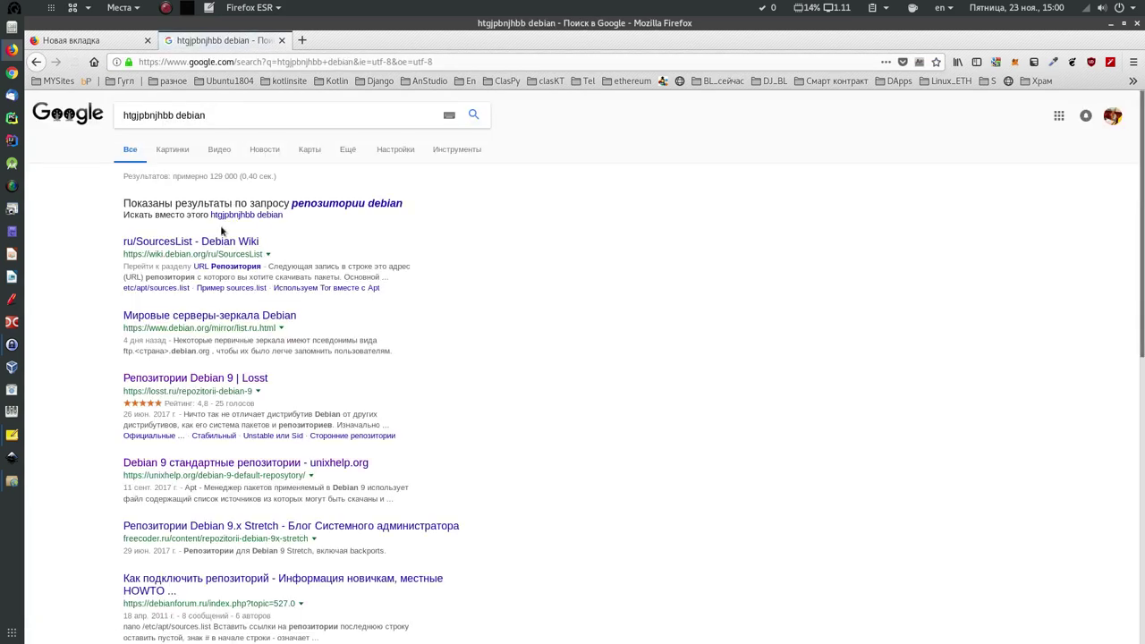
# Minimise the browser and close the Software & Updates window.
pyautogui.click(1109, 26)
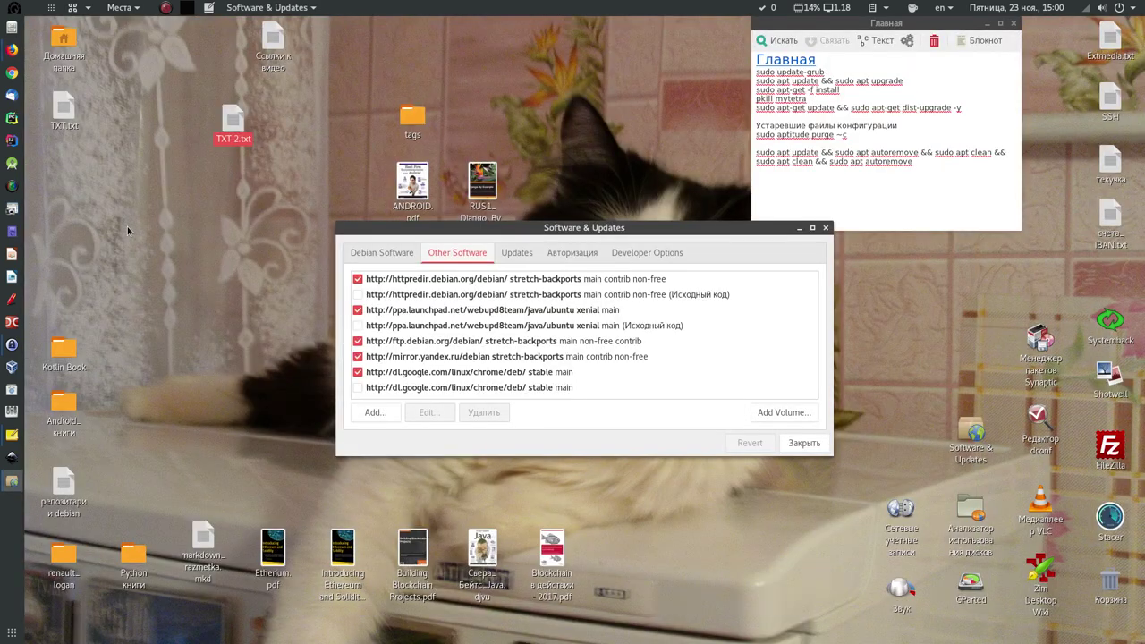
pyautogui.click(804, 443)
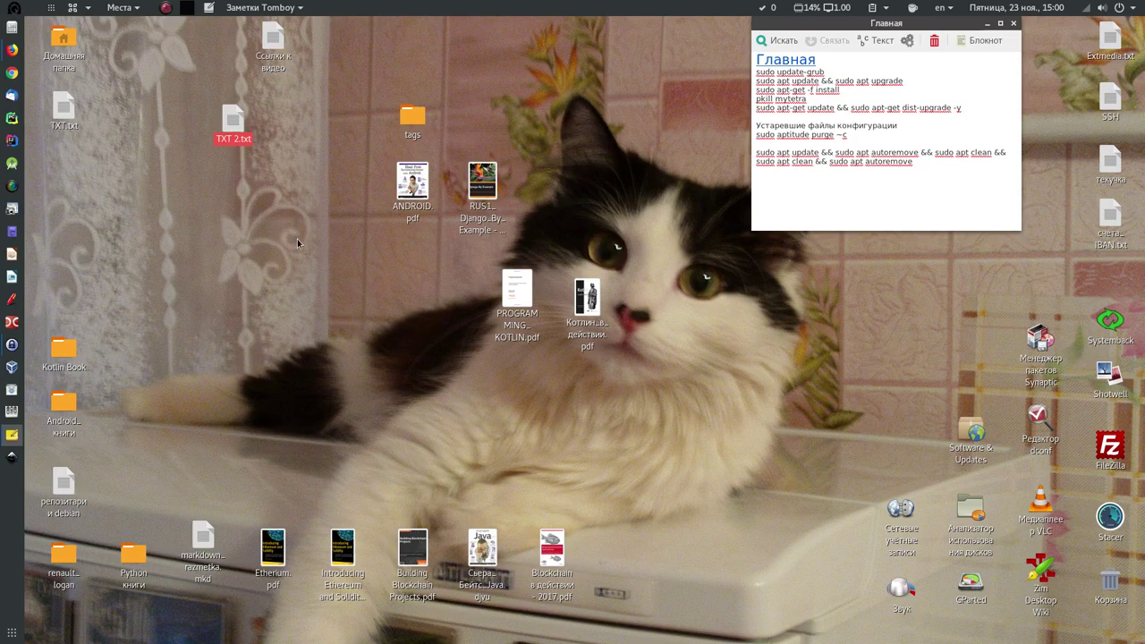
# Open a terminal window and show the home folder in the Nautilus file manager.
pyautogui.hotkey('ctrl', 'alt', 't')
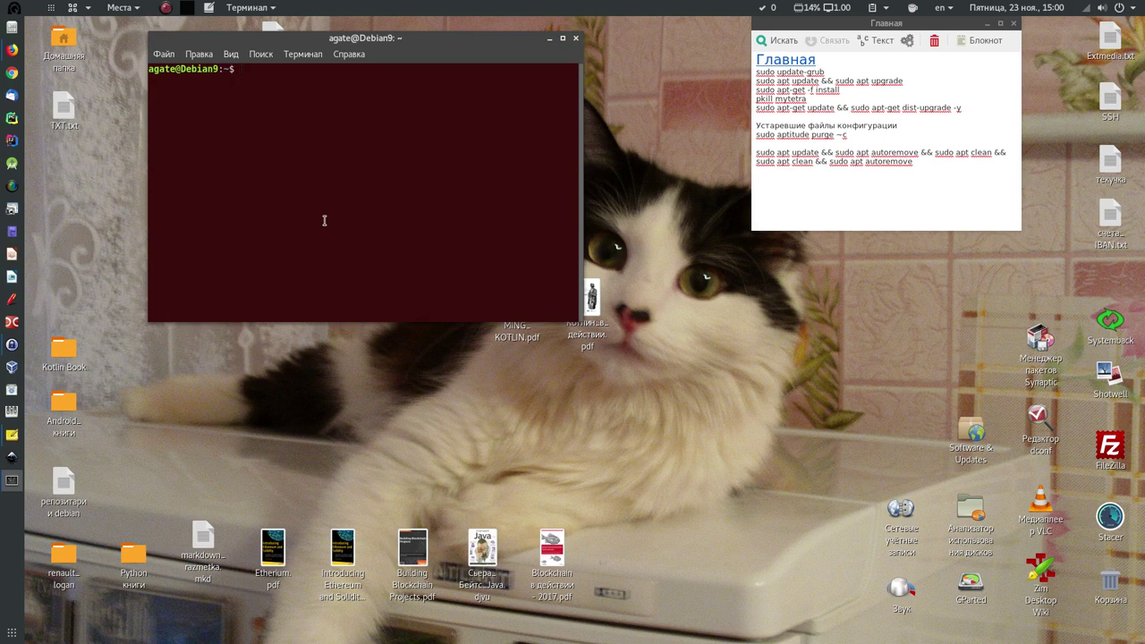
pyautogui.click(12, 27)
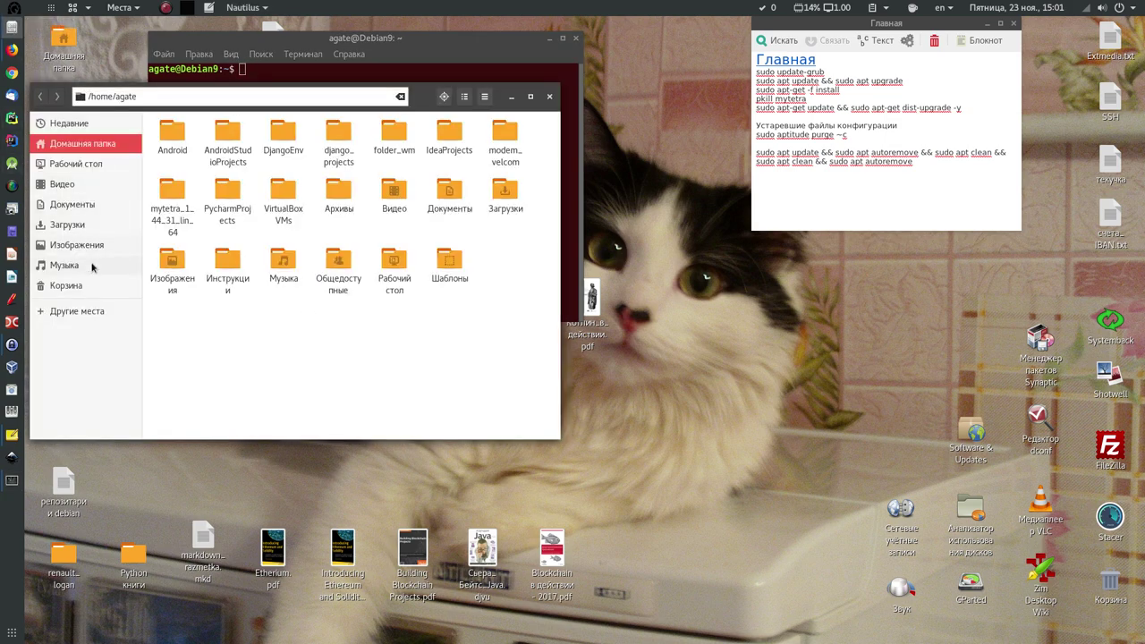
# Browse in the file manager from the computer's root through etc to the /etc/apt folder.
pyautogui.click(77, 312)
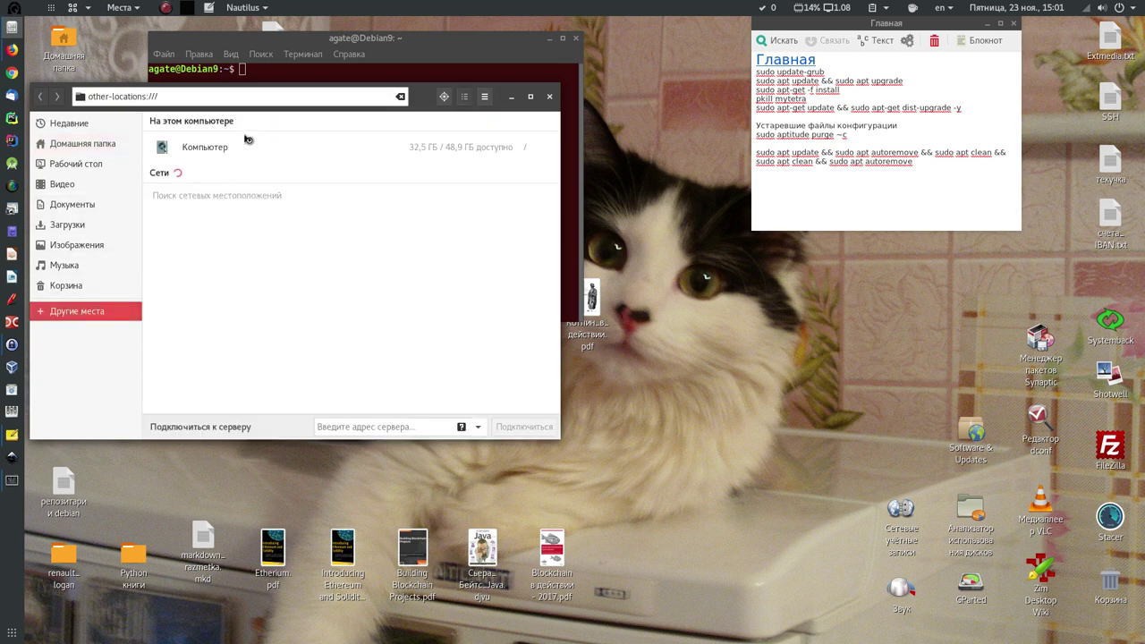
pyautogui.click(216, 147)
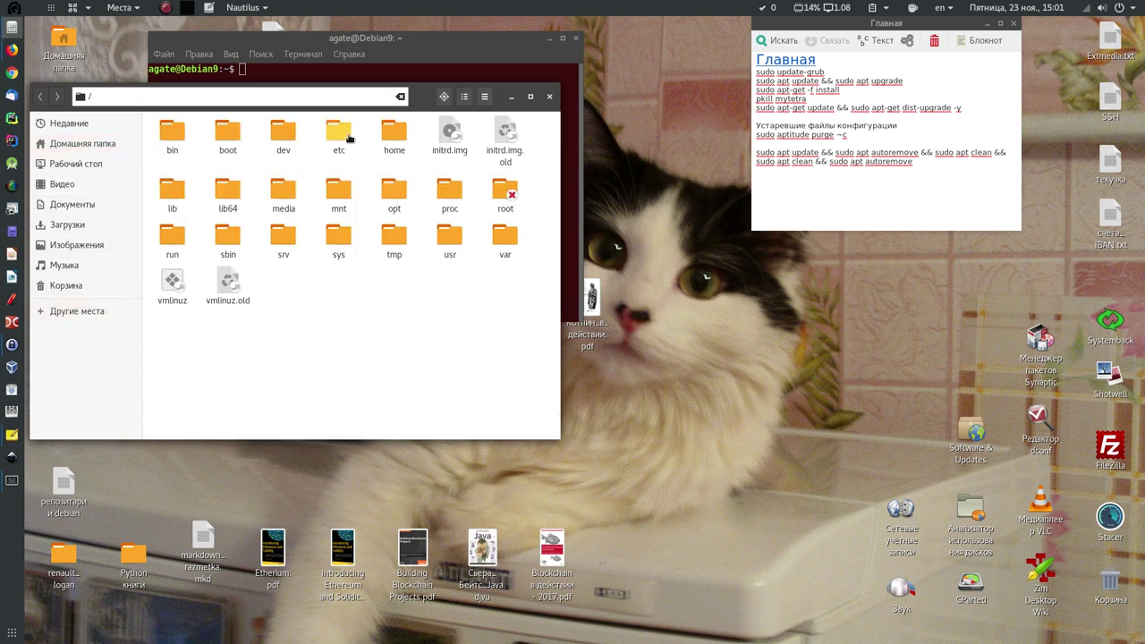
pyautogui.doubleClick(343, 140)
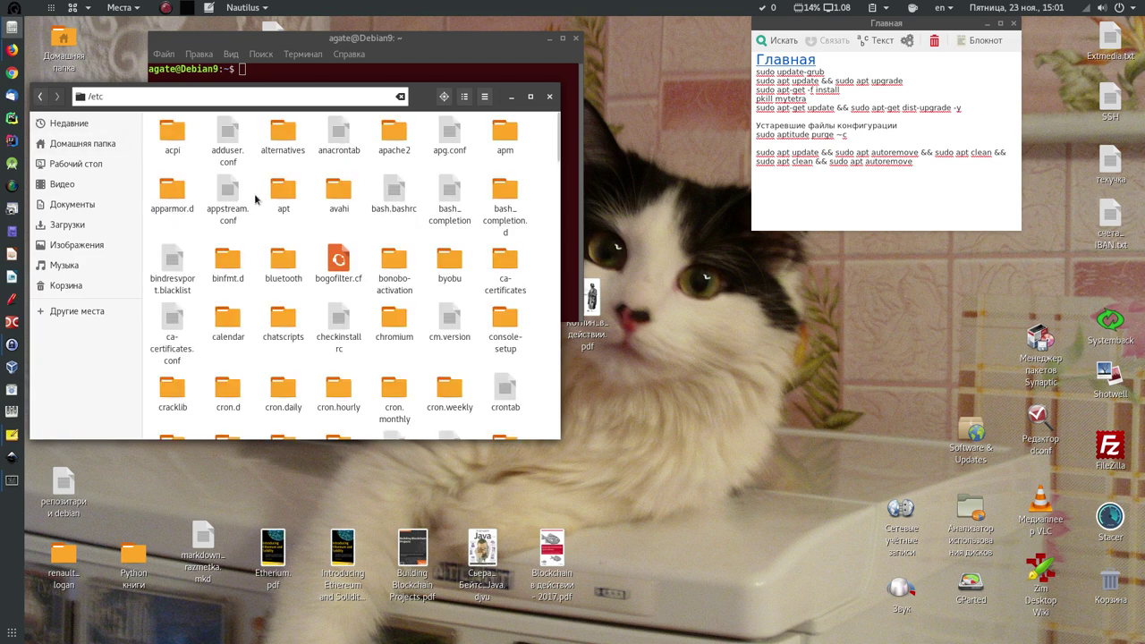
pyautogui.doubleClick(284, 195)
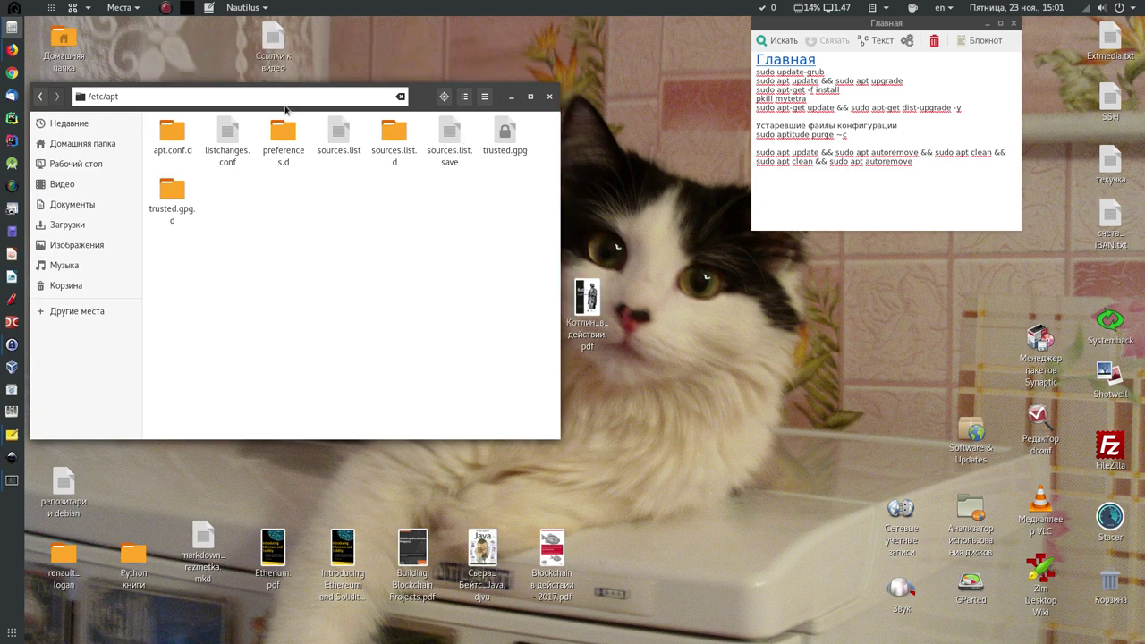
# Switch to the terminal and run "gedit /etc/apt/sources.list" to view the repository list.
pyautogui.click(12, 483)
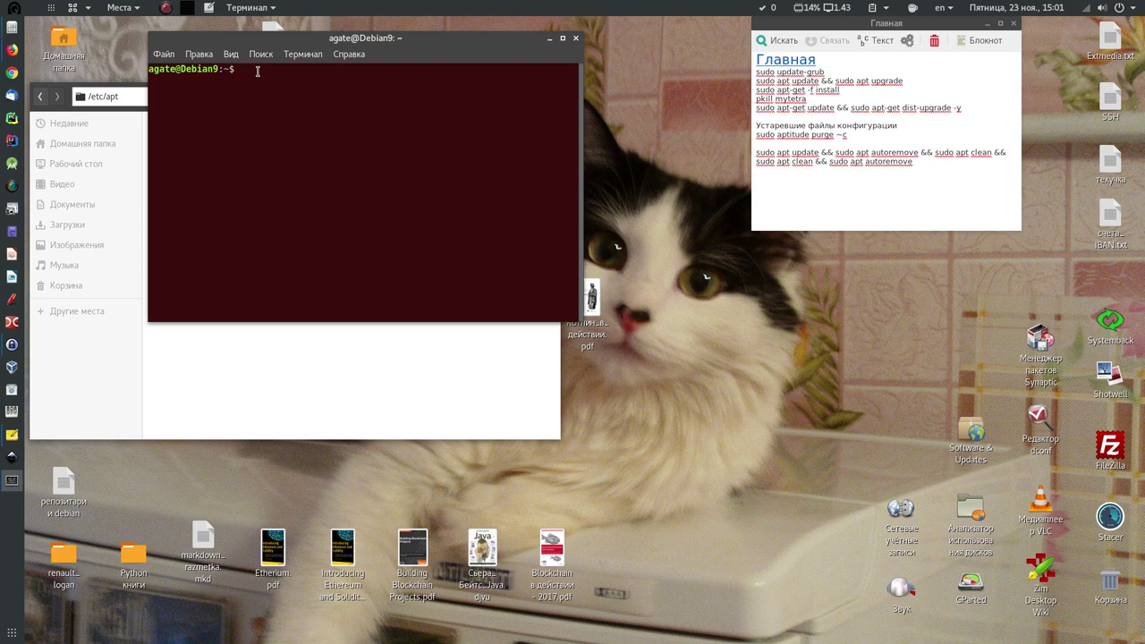
pyautogui.write('gedit /etc/apt/sources')
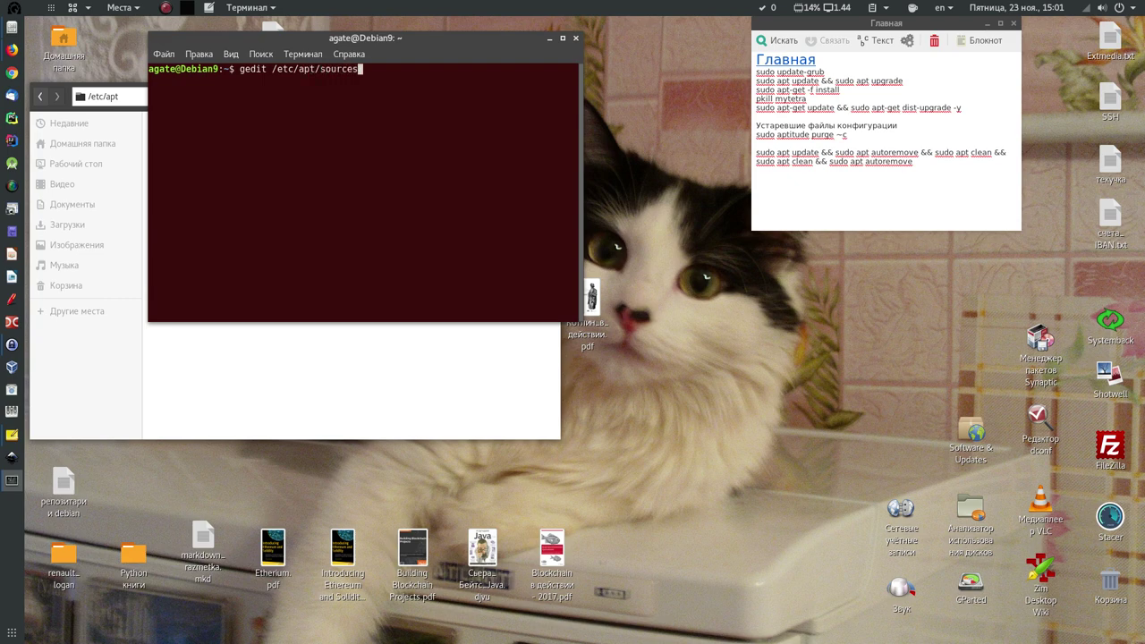
pyautogui.write('.list')
pyautogui.press('Return')
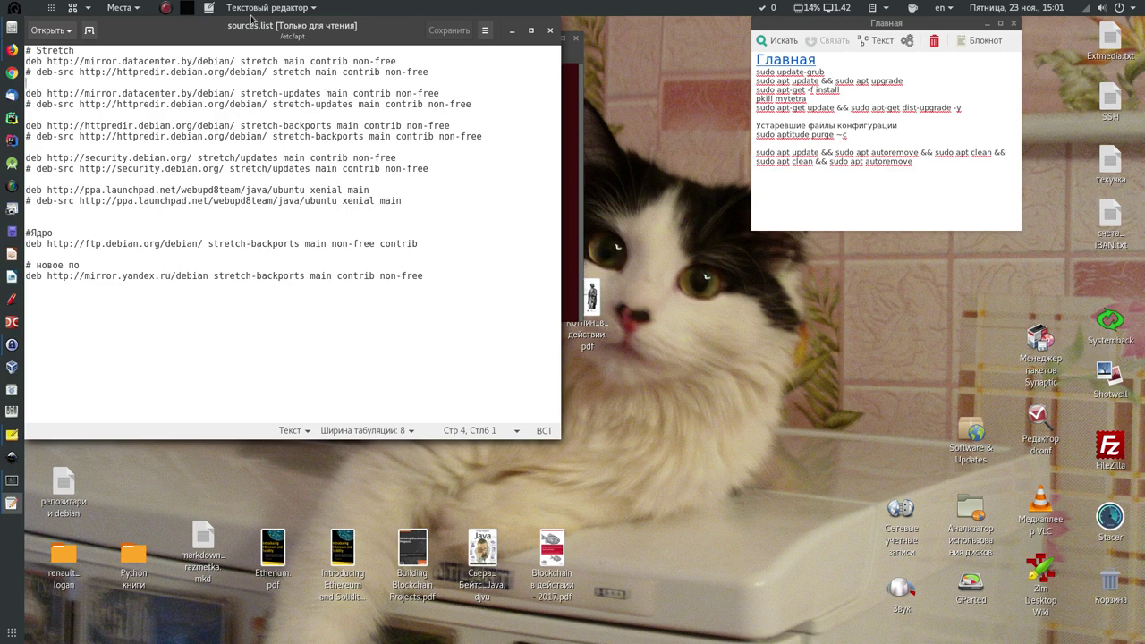
# Close the sources.list editor, the terminal and the file manager window.
pyautogui.click(552, 33)
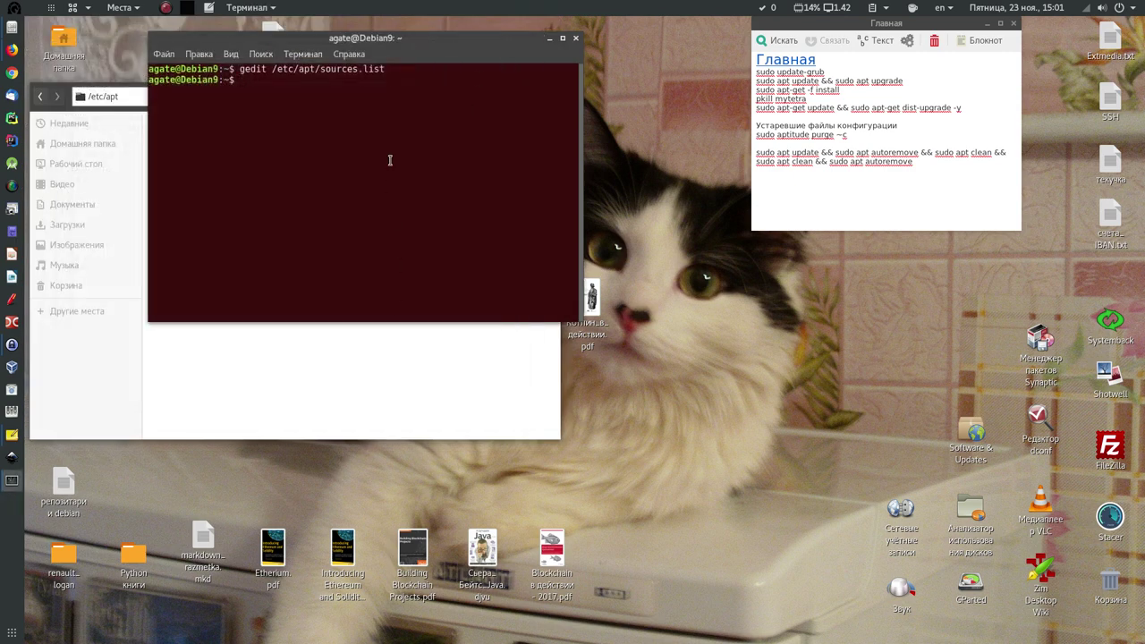
pyautogui.click(578, 39)
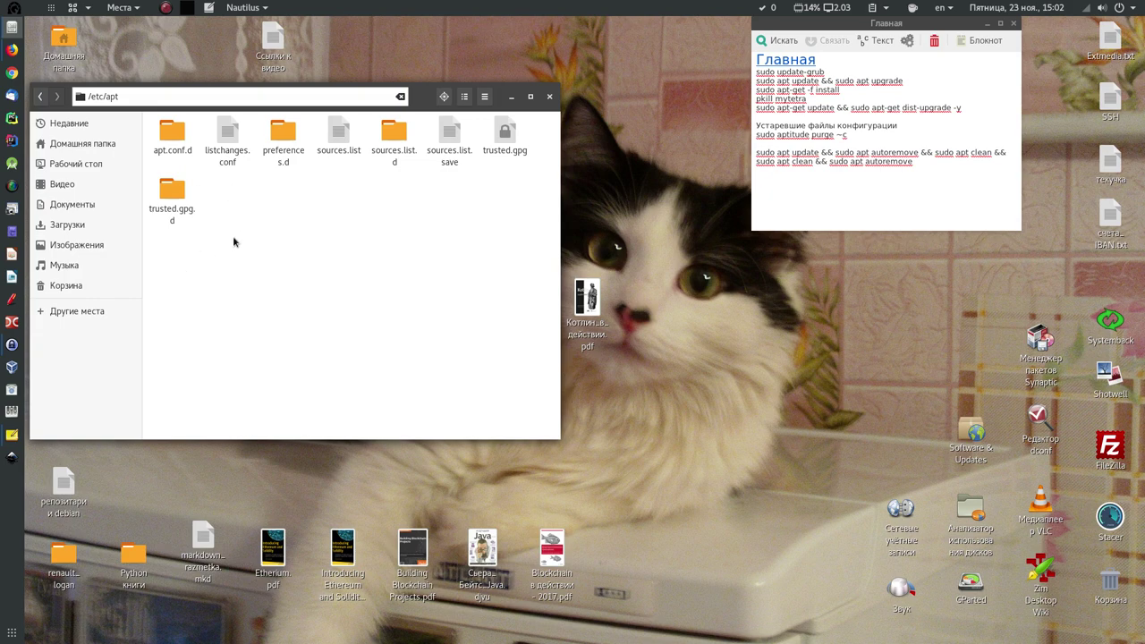
pyautogui.click(550, 96)
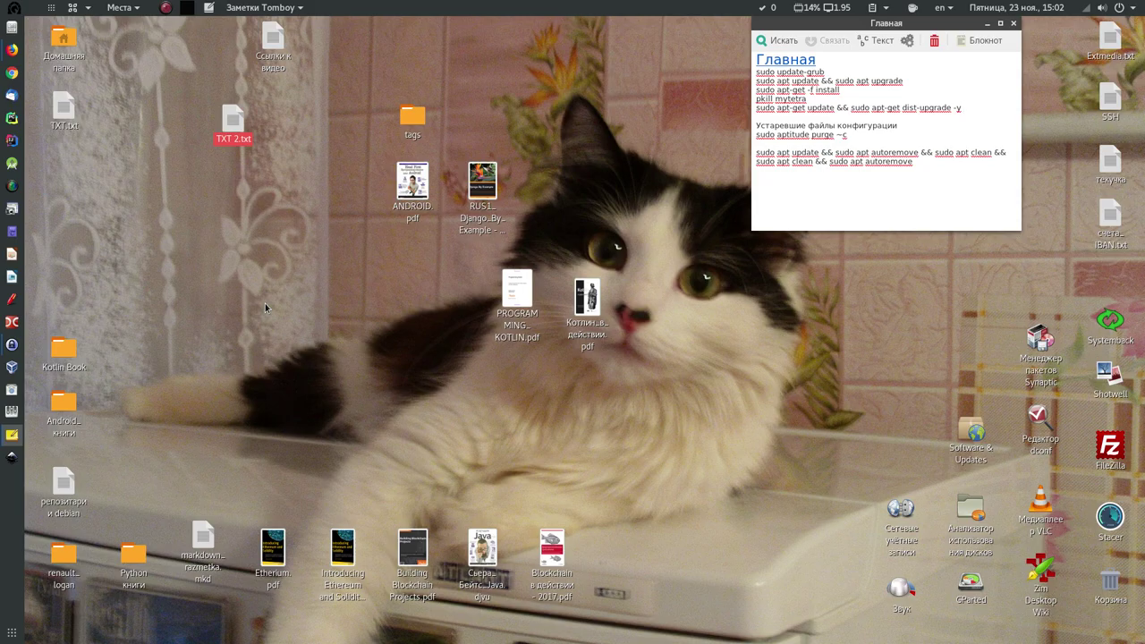
# Switch to GNOME Tweak Tool, show the installed extensions and display the Dash to Dock settings.
pyautogui.click(12, 411)
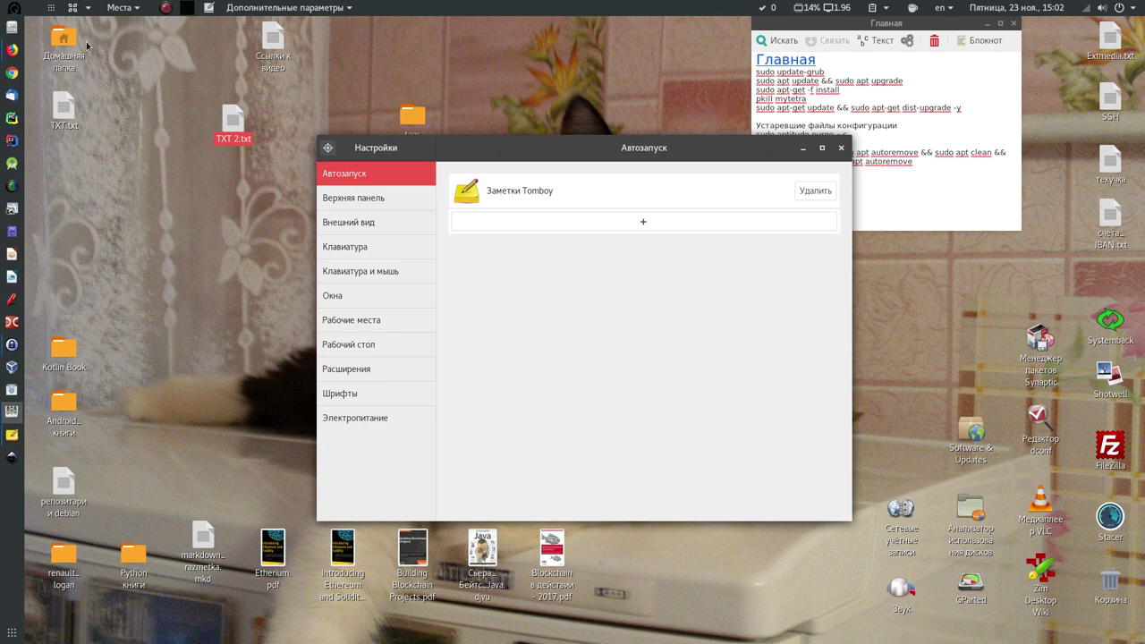
pyautogui.click(137, 9)
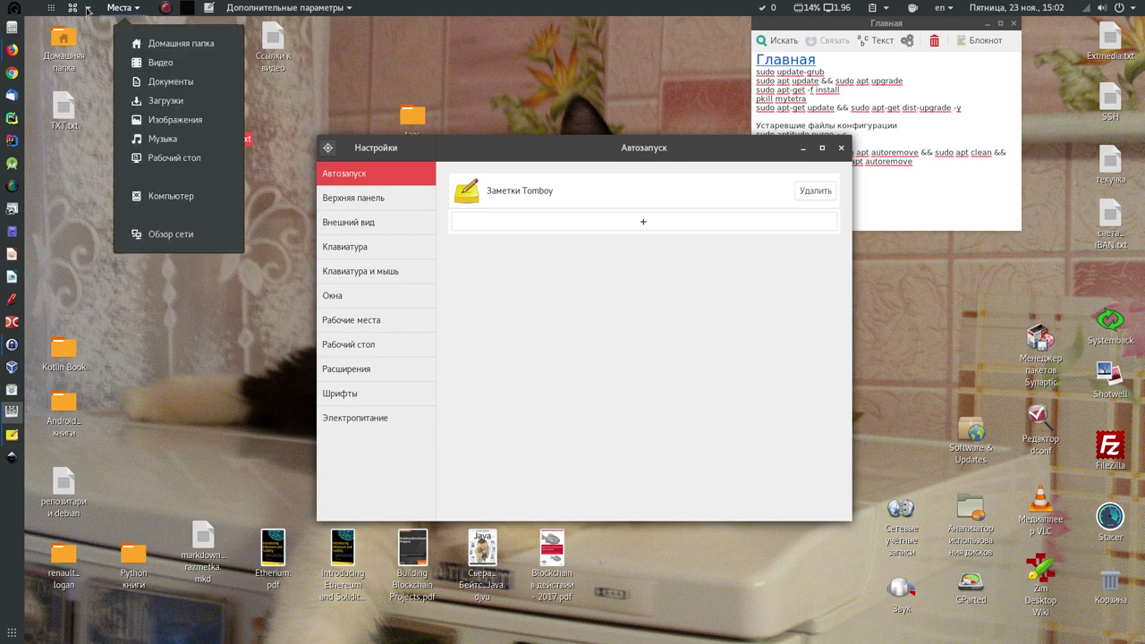
pyautogui.click(92, 9)
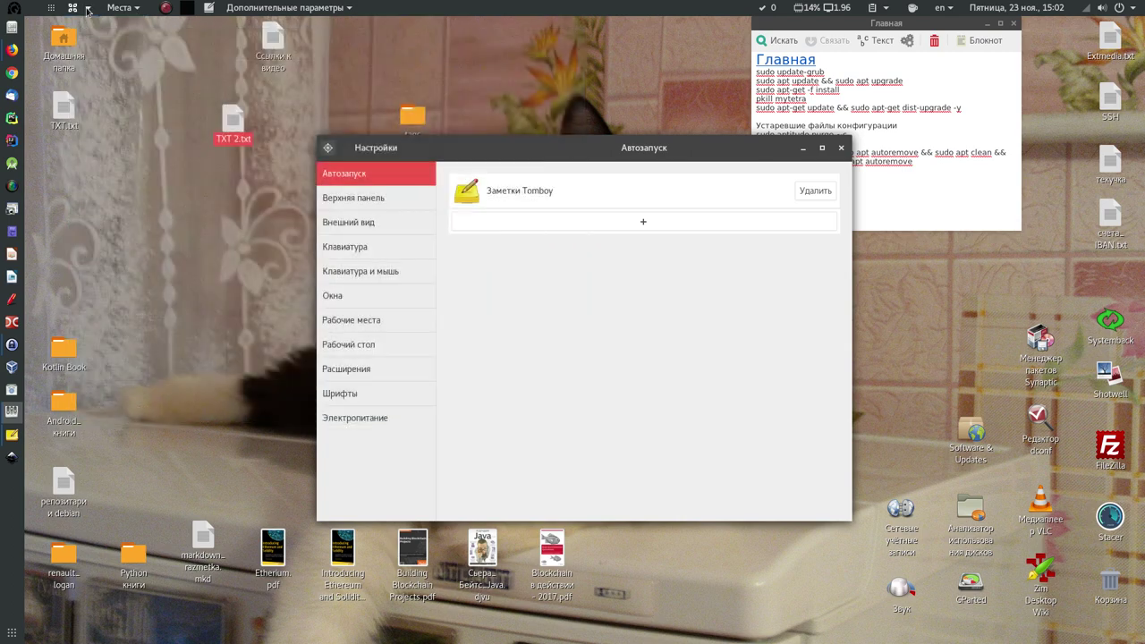
pyautogui.click(348, 371)
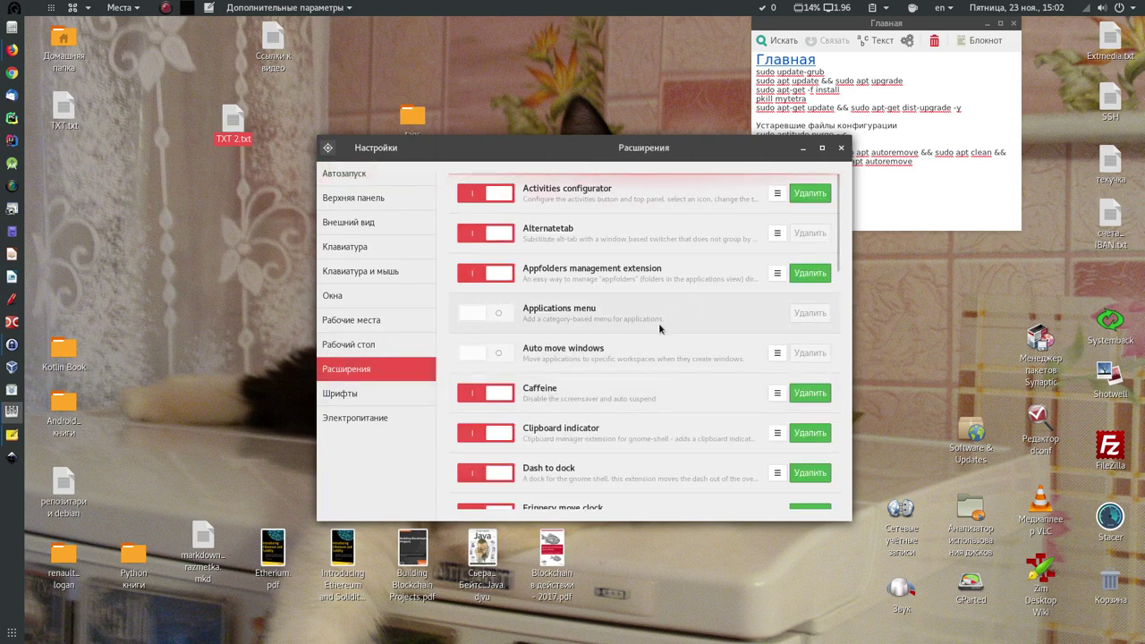
pyautogui.scroll(-3, 659, 324)
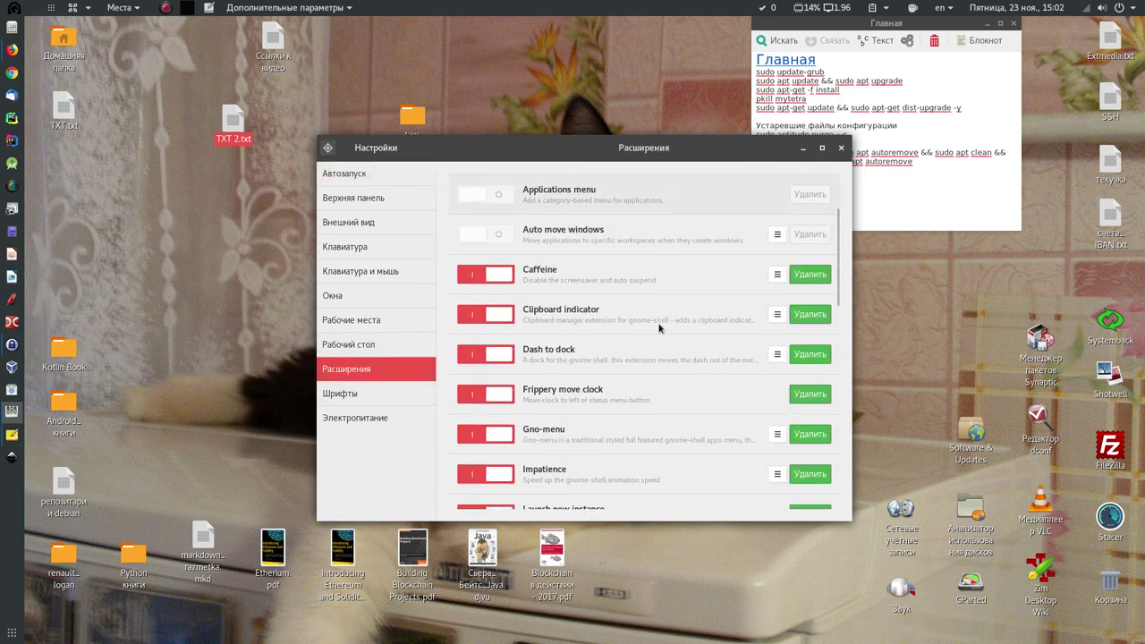
pyautogui.click(778, 357)
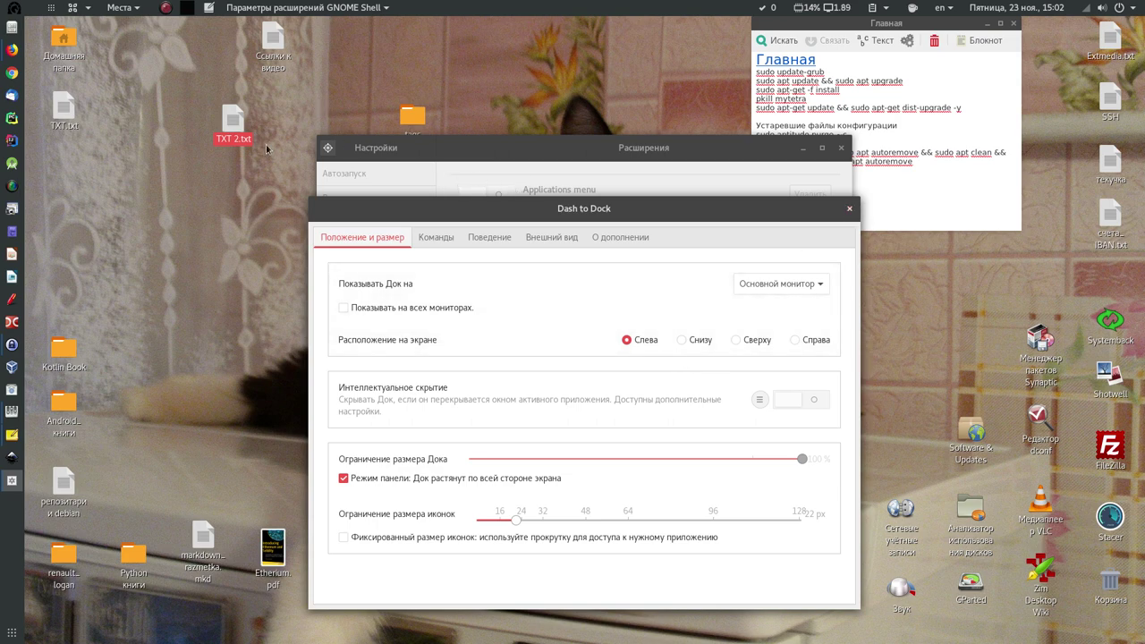
# Switch to Firefox, load the GNOME Shell Extensions site and search it for "Dach panel".
pyautogui.click(11, 49)
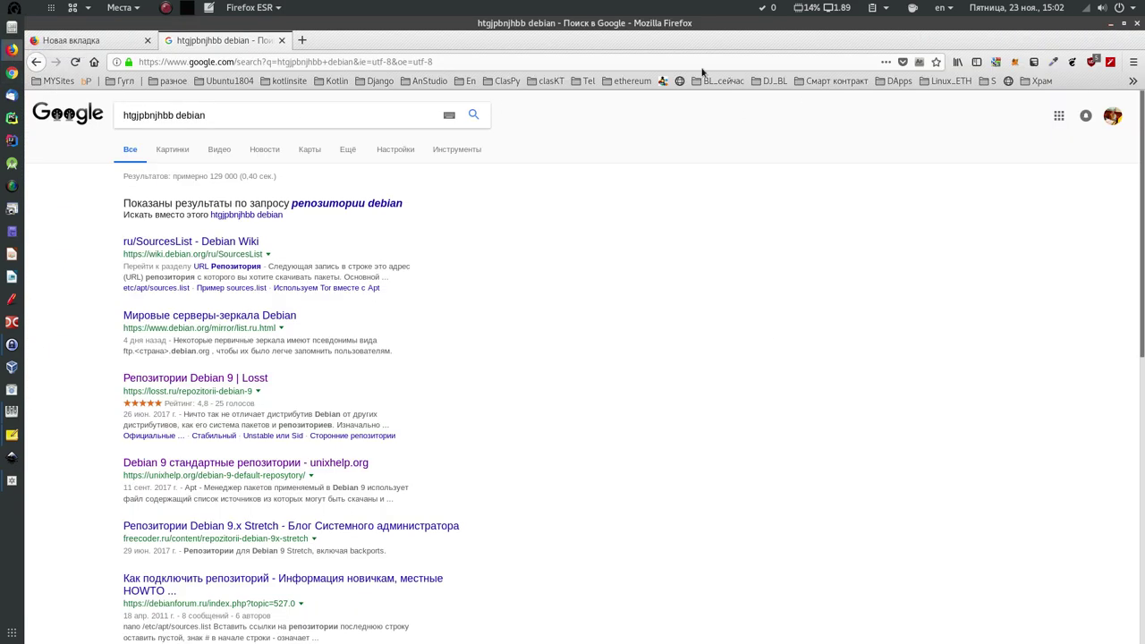
pyautogui.click(302, 41)
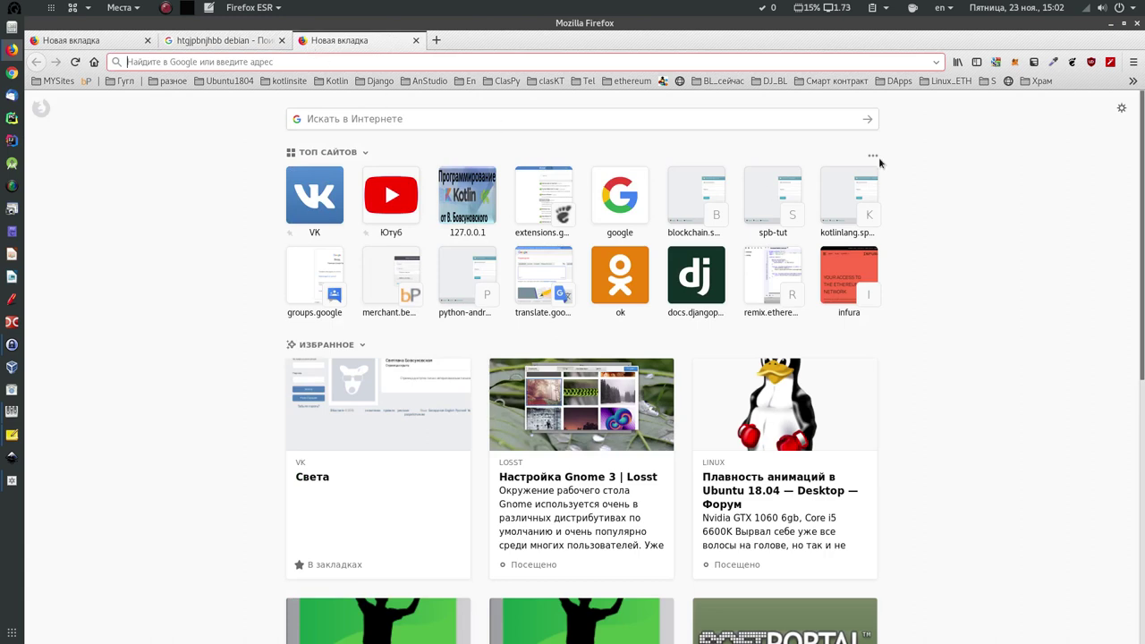
pyautogui.click(1072, 62)
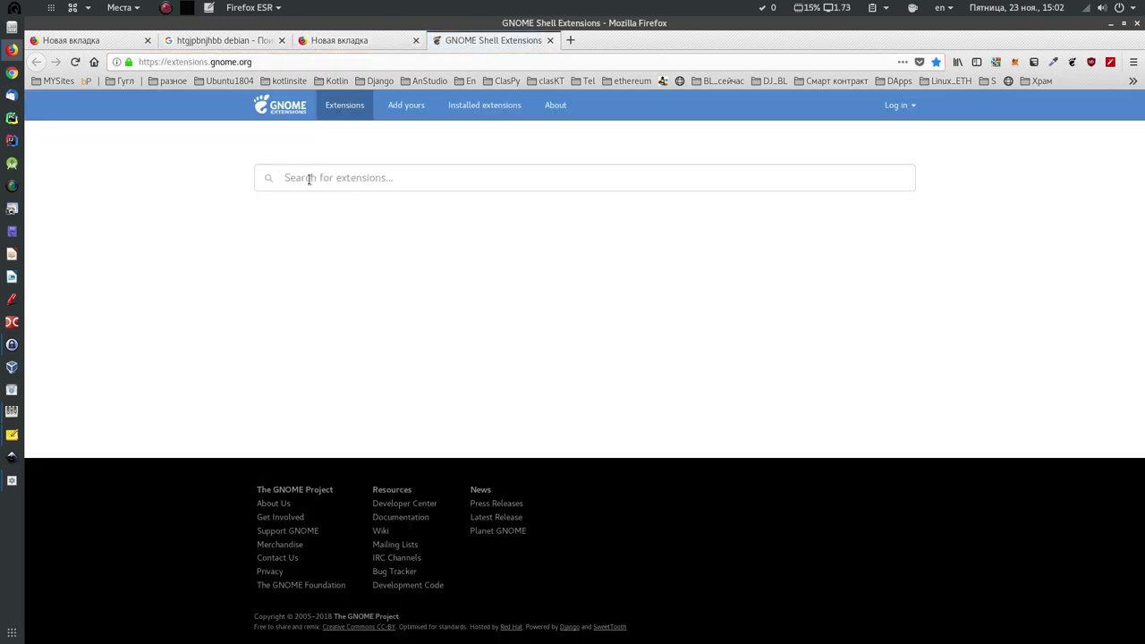
pyautogui.write('Dacj')
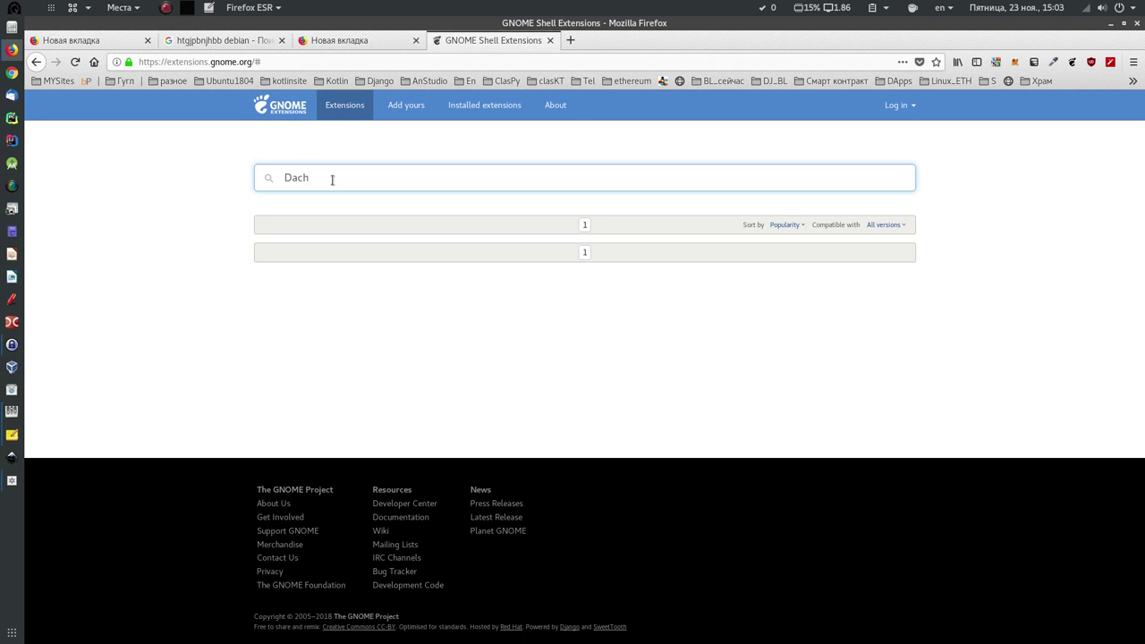
pyautogui.write('panel')
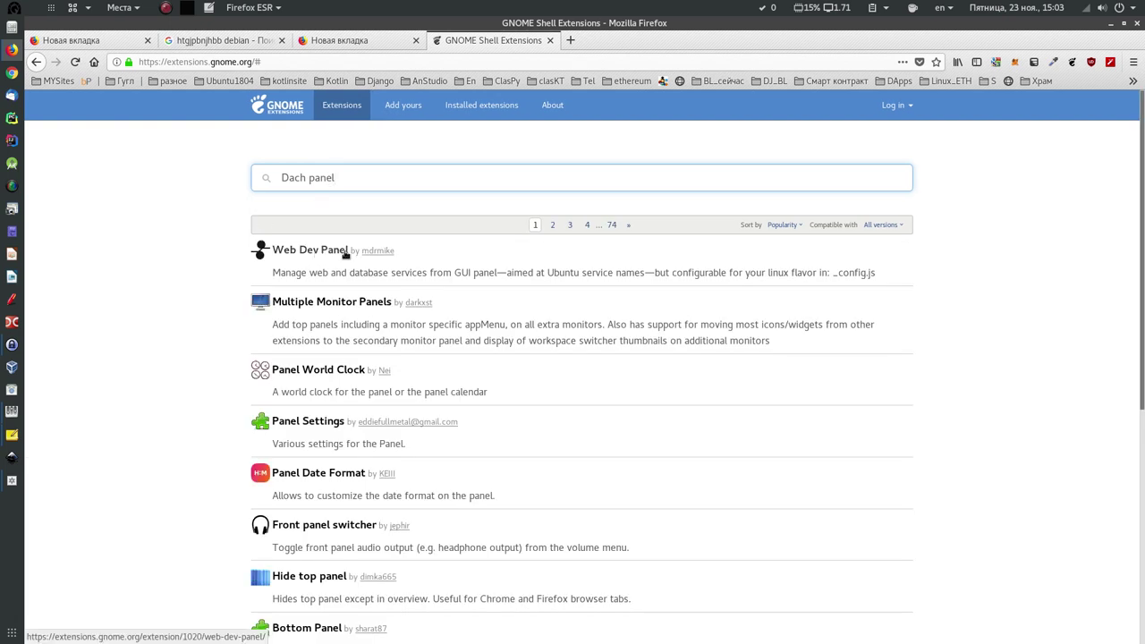
pyautogui.scroll(-3, 344, 254)
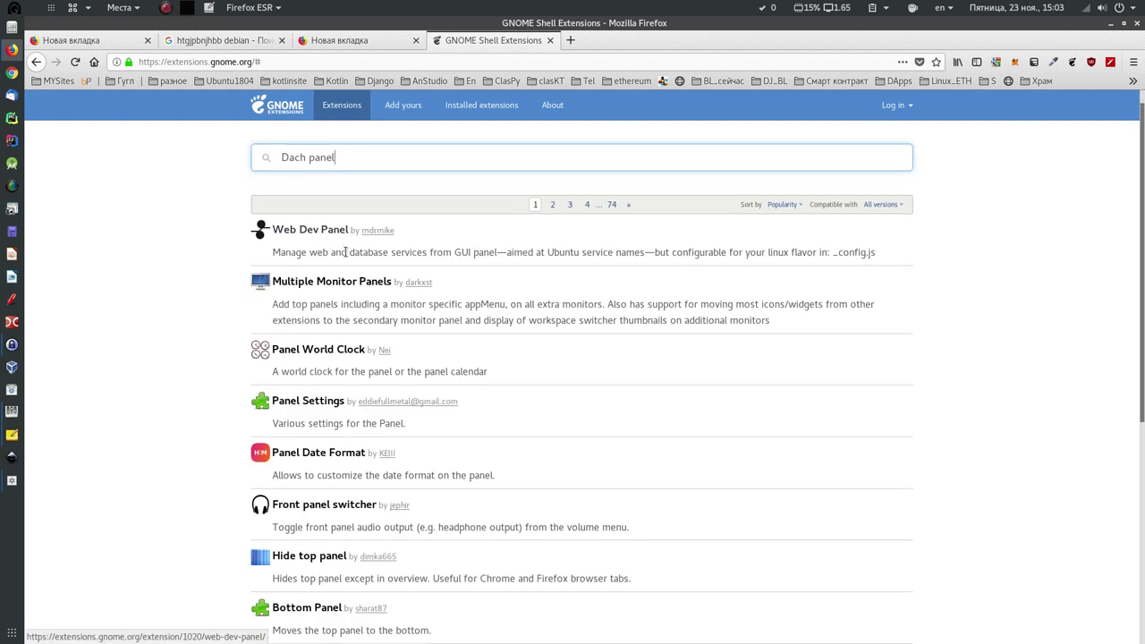
pyautogui.scroll(-4, 345, 256)
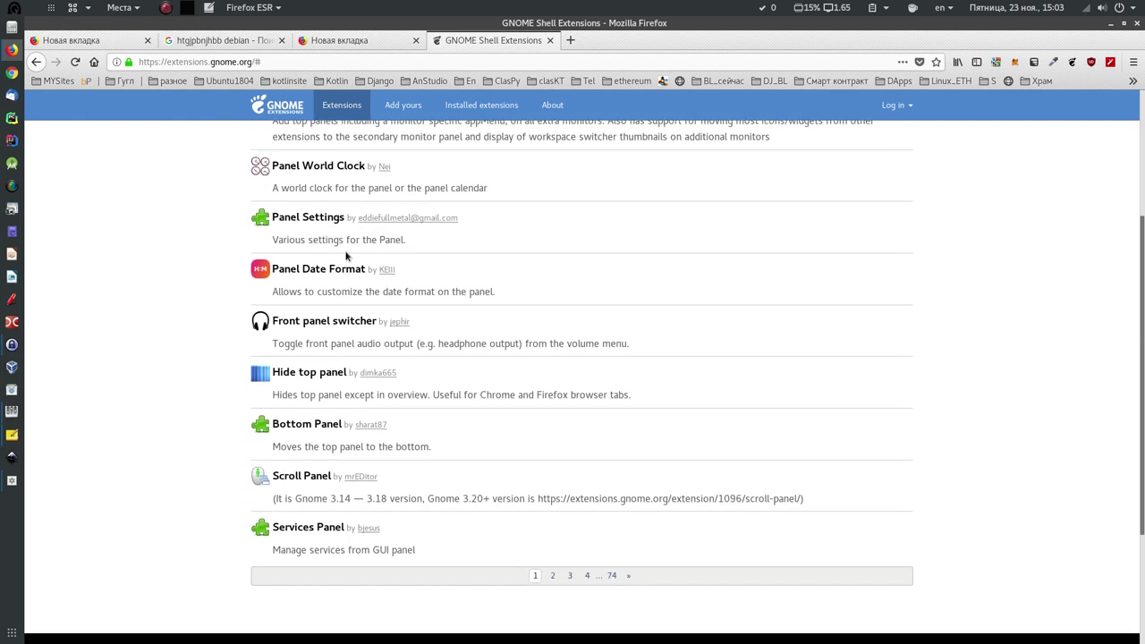
pyautogui.scroll(7, 345, 256)
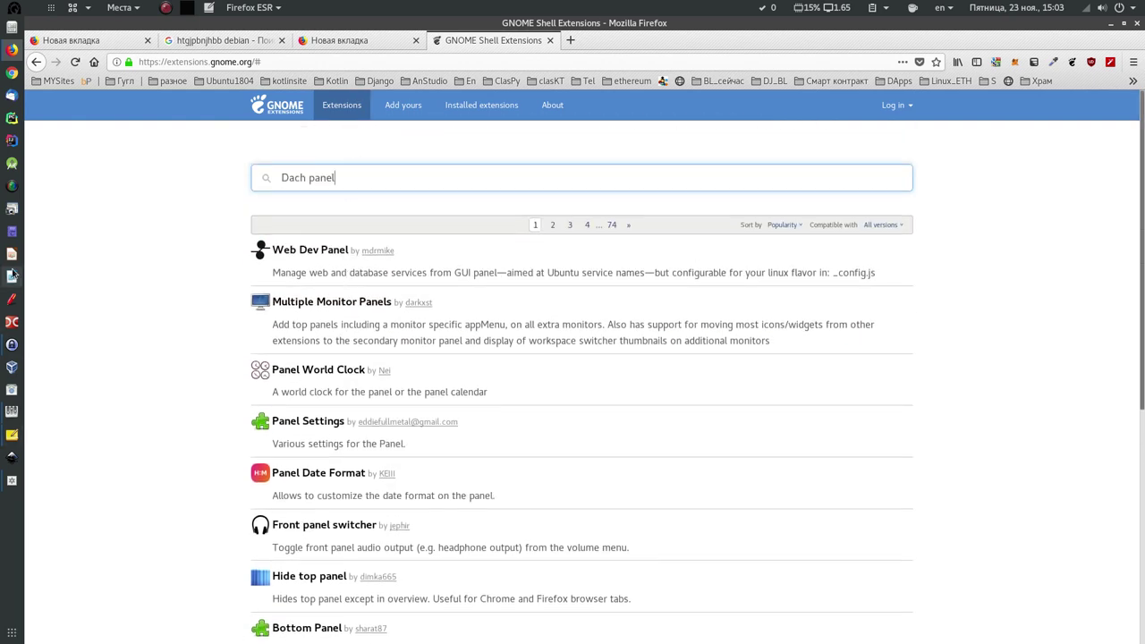
# Correct the extension search on the GNOME Shell Extensions site to "Dash panel".
pyautogui.click(12, 412)
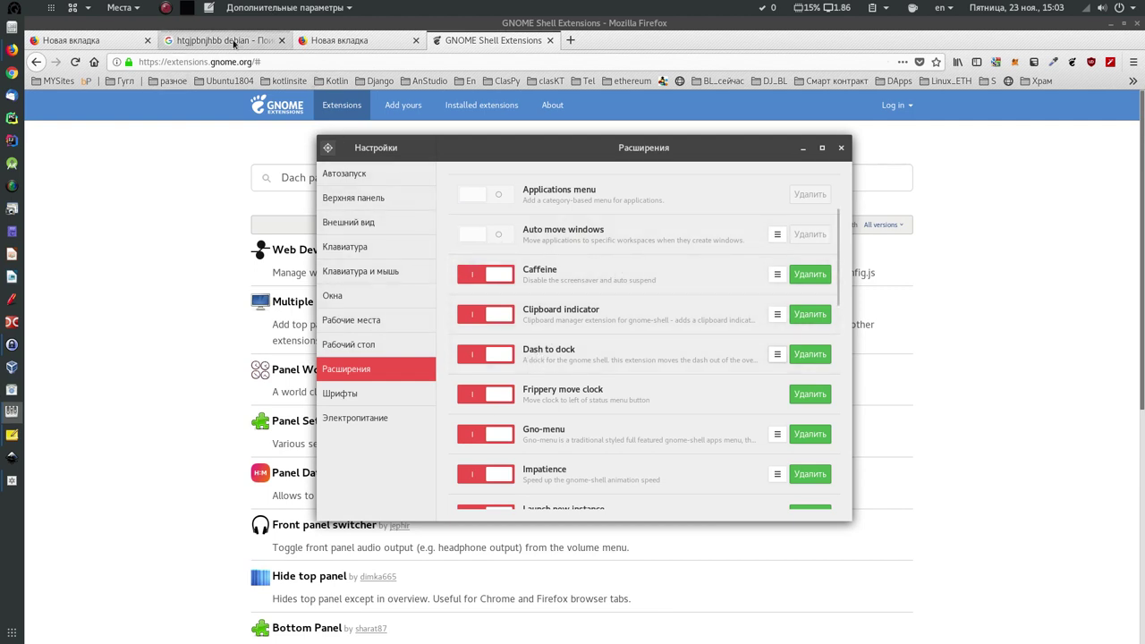
pyautogui.click(91, 220)
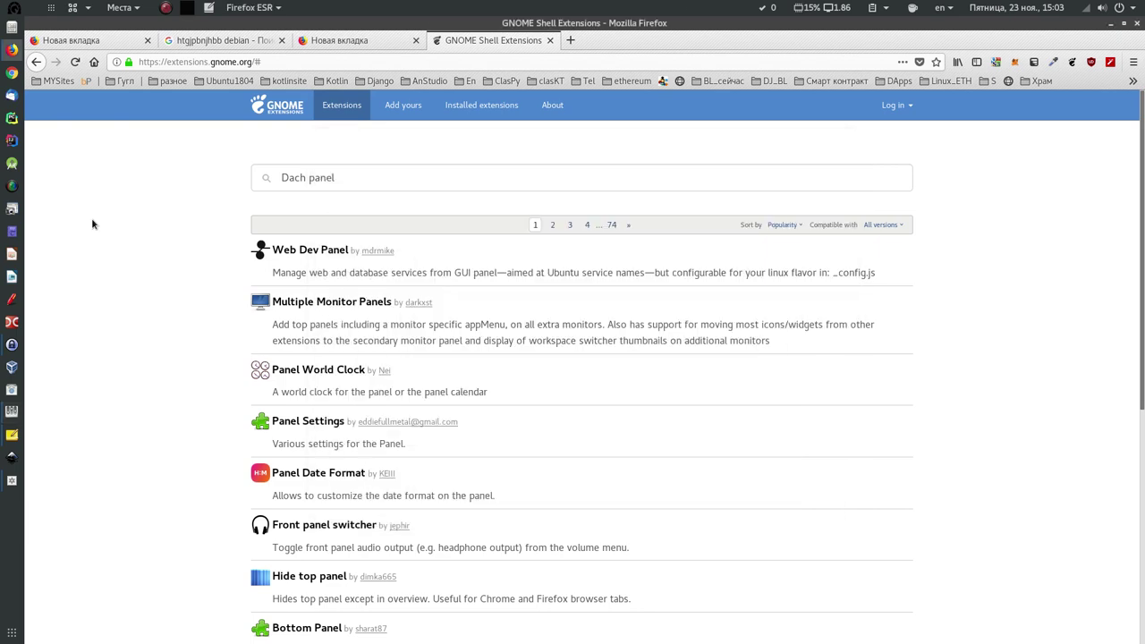
pyautogui.click(301, 178)
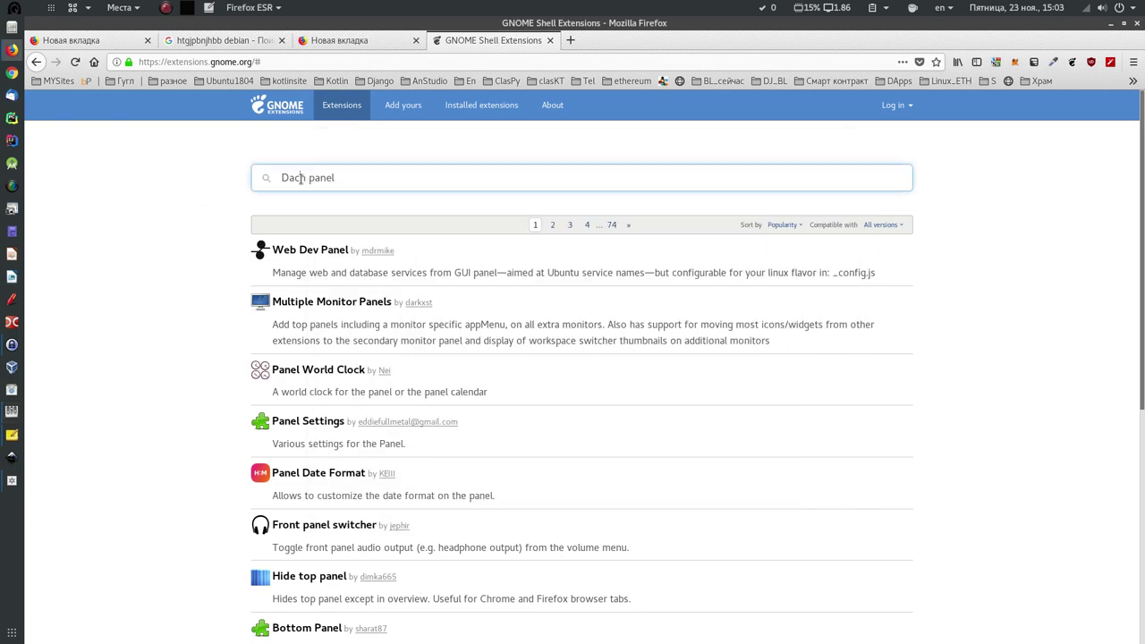
pyautogui.press('BackSpace')
pyautogui.write('s')
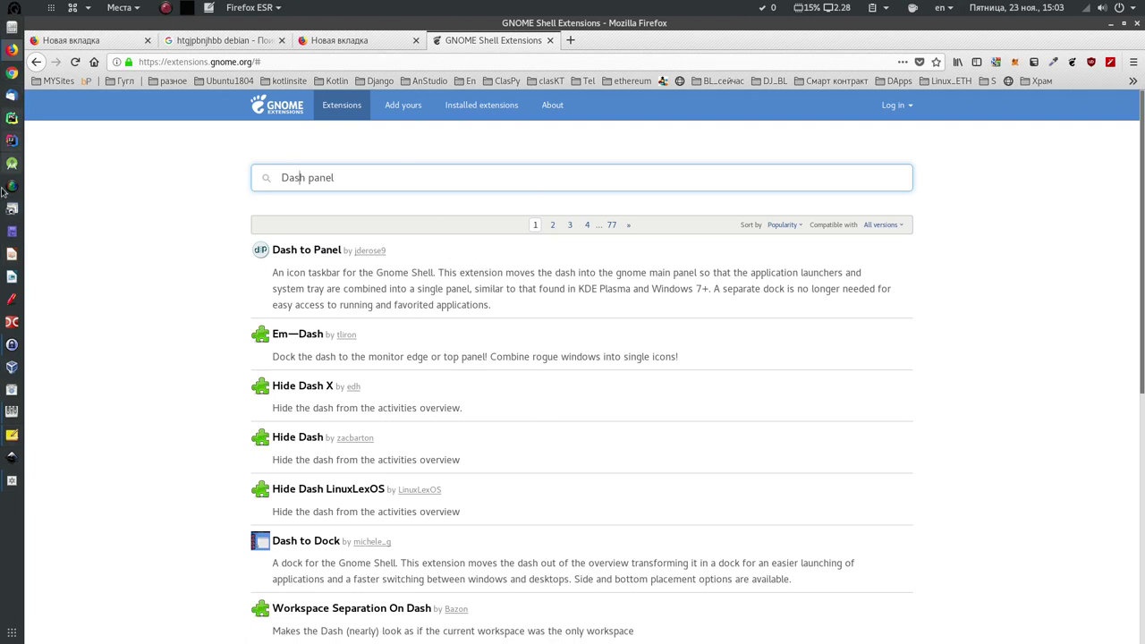
# Switch to GNOME Tweak Tool, view the Activities Configurator extension's settings and close them.
pyautogui.click(12, 412)
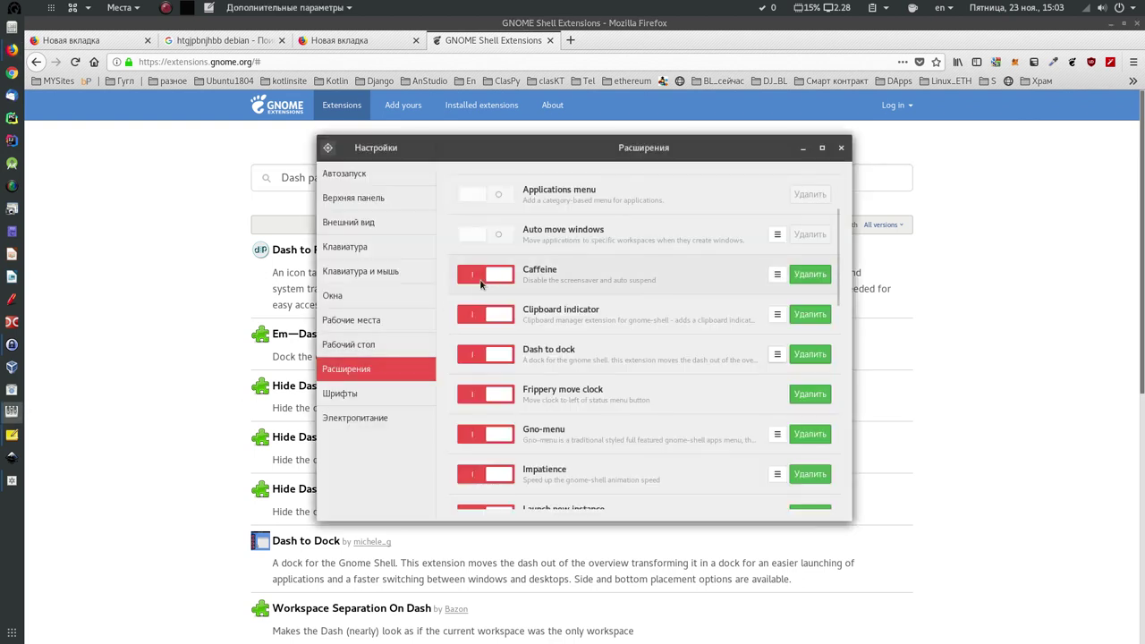
pyautogui.scroll(3, 563, 315)
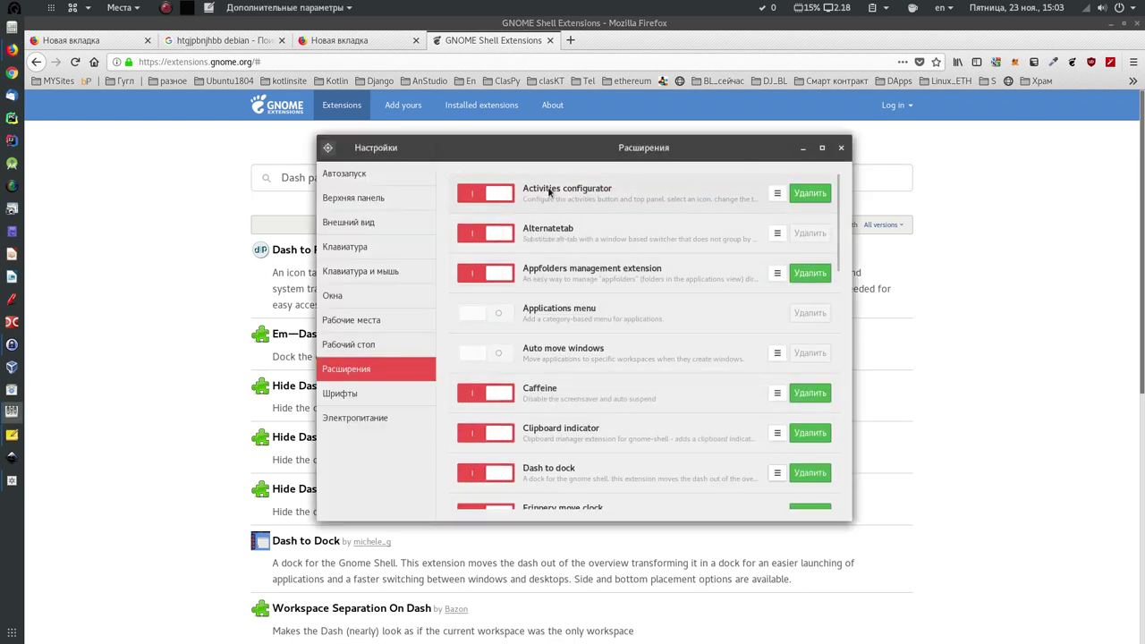
pyautogui.click(775, 195)
pyautogui.moveTo(8, 13)
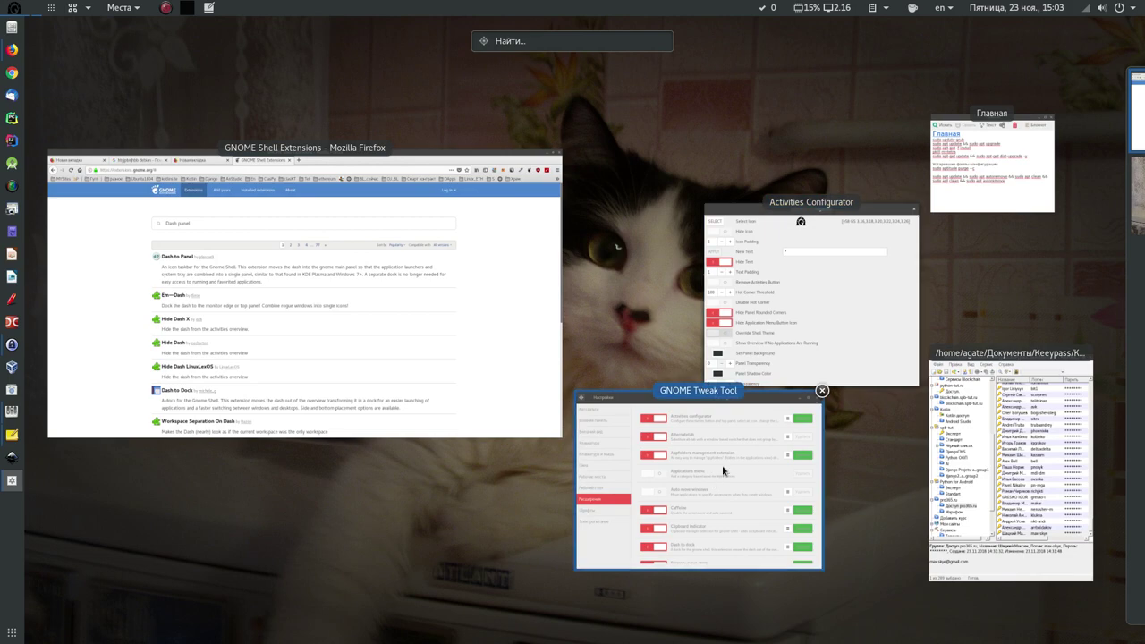
pyautogui.click(804, 281)
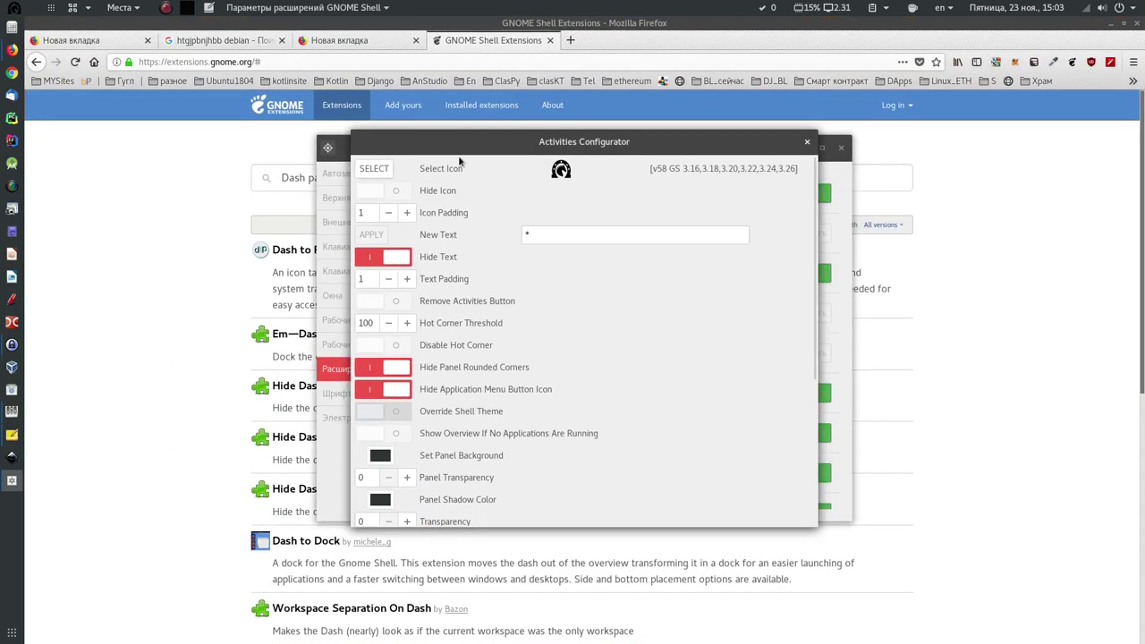
pyautogui.click(809, 144)
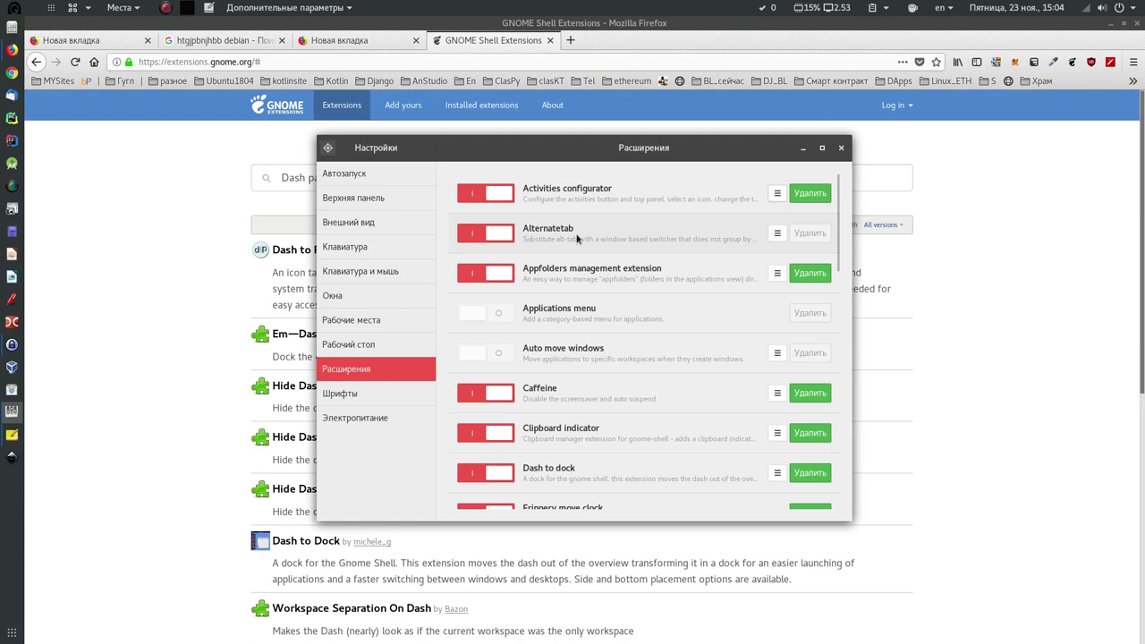
# Switch to Firefox and search Google in a new tab for "лучшие расширения gnome 3".
pyautogui.click(570, 40)
pyautogui.write('ge')
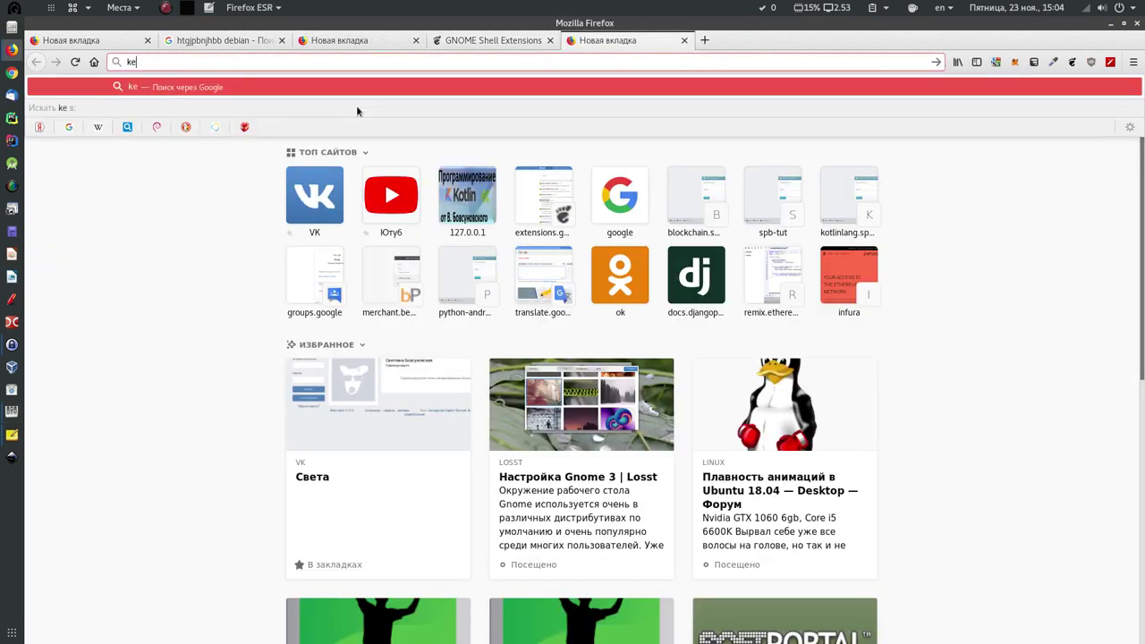
pyautogui.press('BackSpace')
pyautogui.press('BackSpace')
pyautogui.press('super+space')
pyautogui.write('пучшие расш')
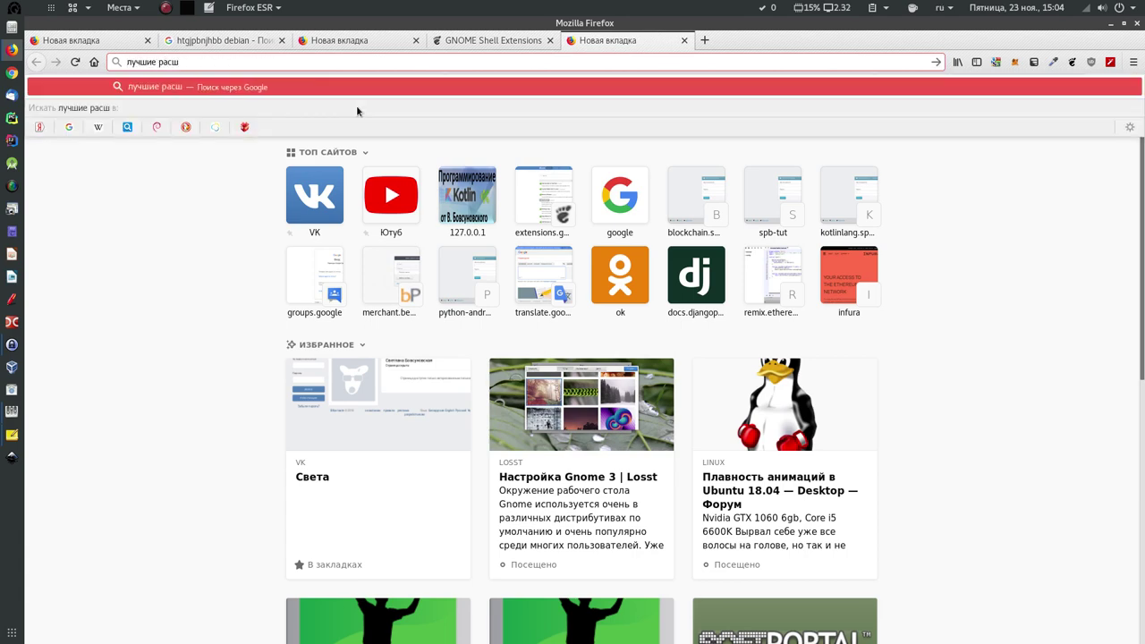
pyautogui.press('BackSpace')
pyautogui.write('ширения')
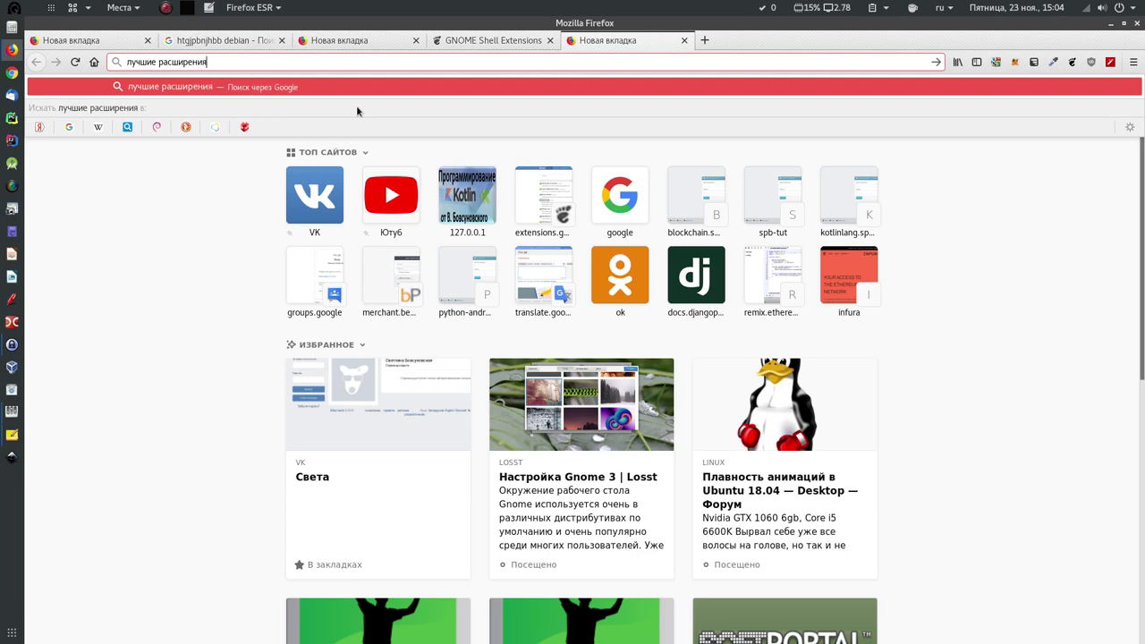
pyautogui.press('super+space')
pyautogui.write('gnome 3')
pyautogui.press('Return')
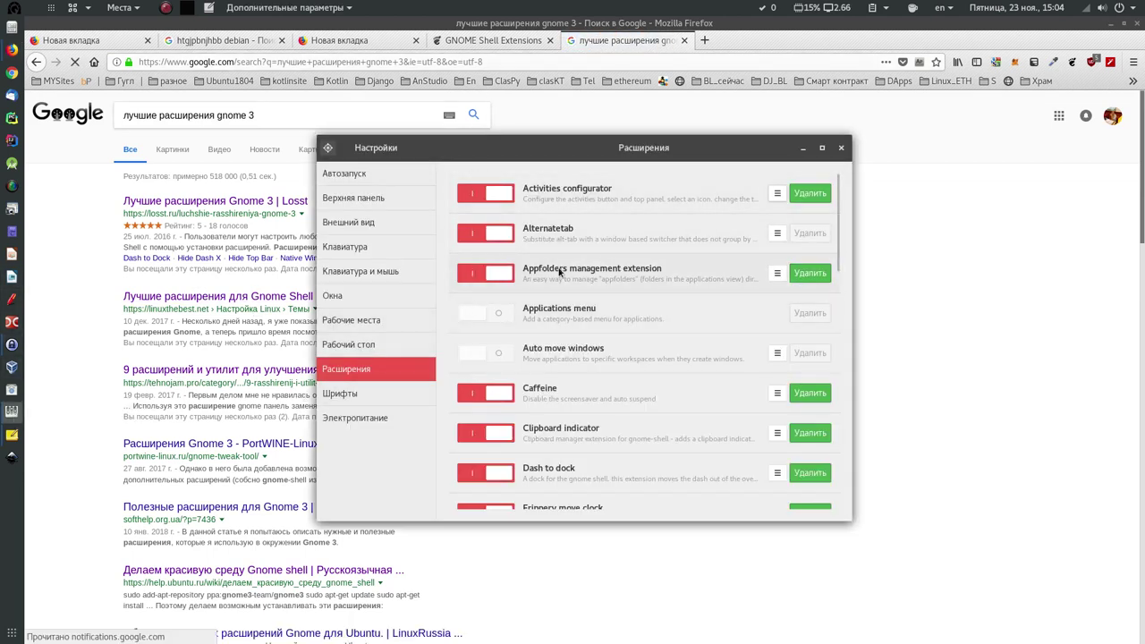
# Switch to GNOME Tweak Tool, then use the Caffeine indicator to disable automatic screen blanking and enable it again.
pyautogui.scroll(-2, 577, 322)
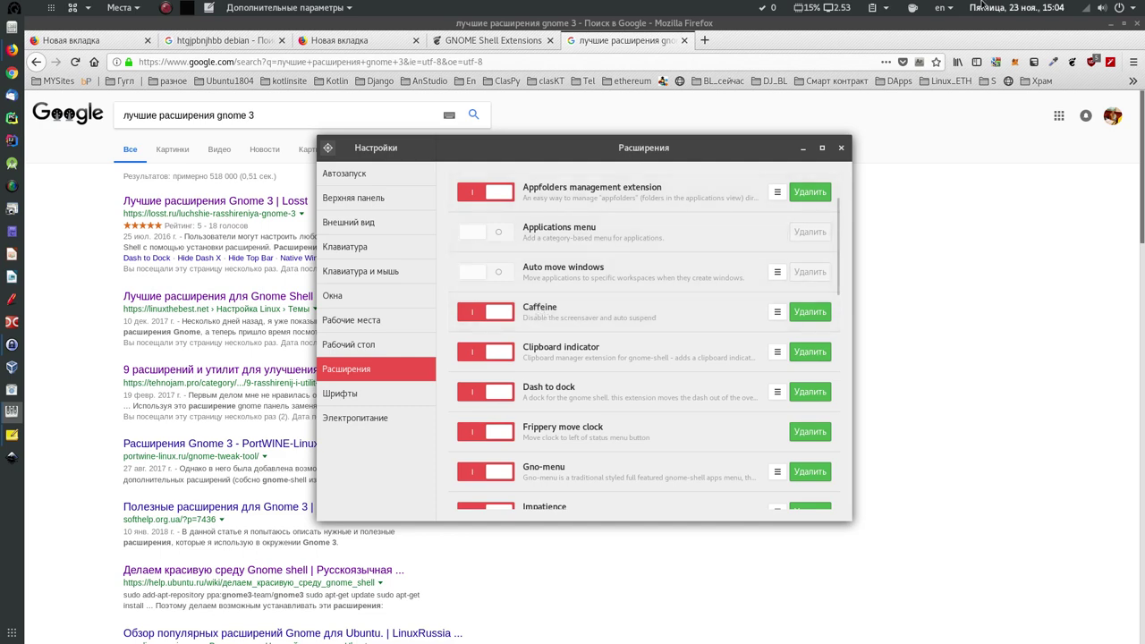
pyautogui.click(913, 9)
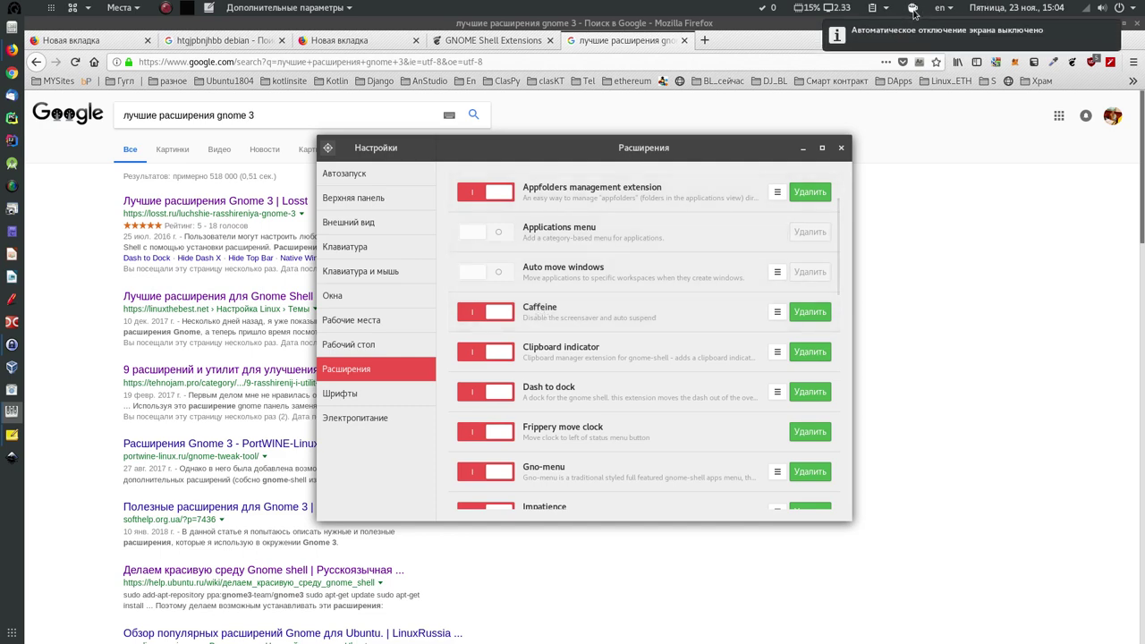
pyautogui.click(913, 10)
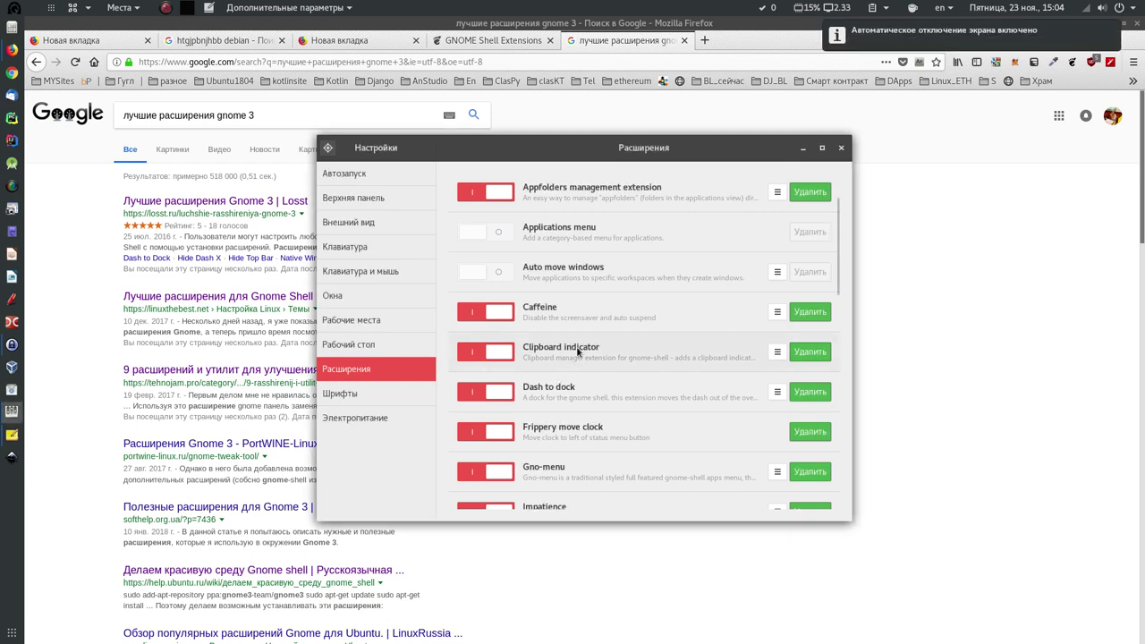
# Display the clipboard history provided by the Clipboard indicator extension and close it.
pyautogui.scroll(-1, 595, 328)
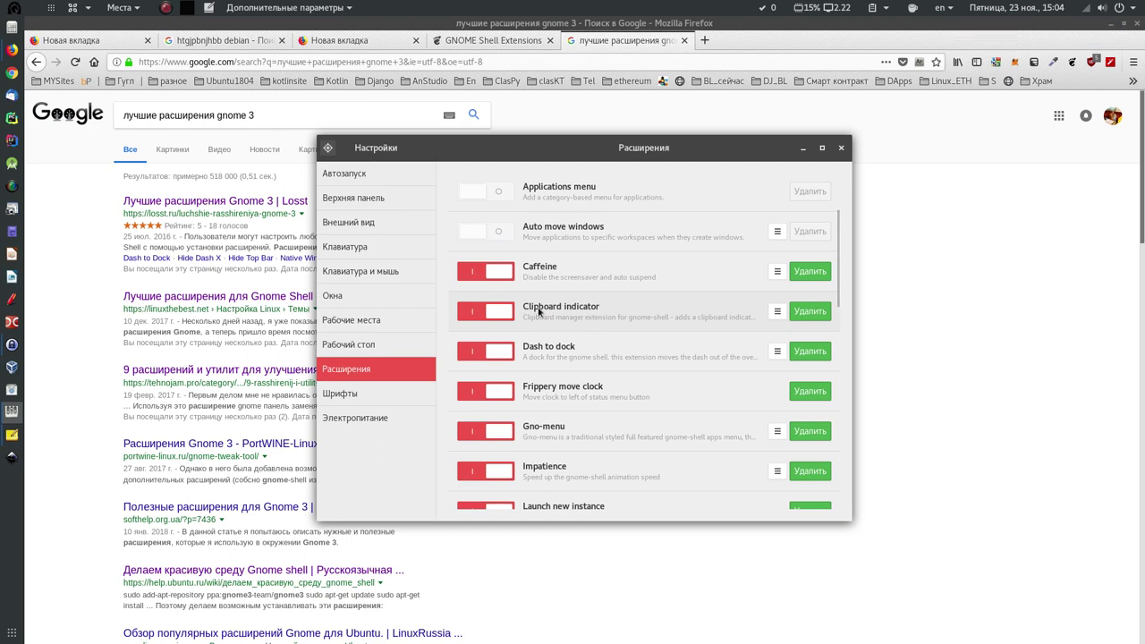
pyautogui.click(885, 9)
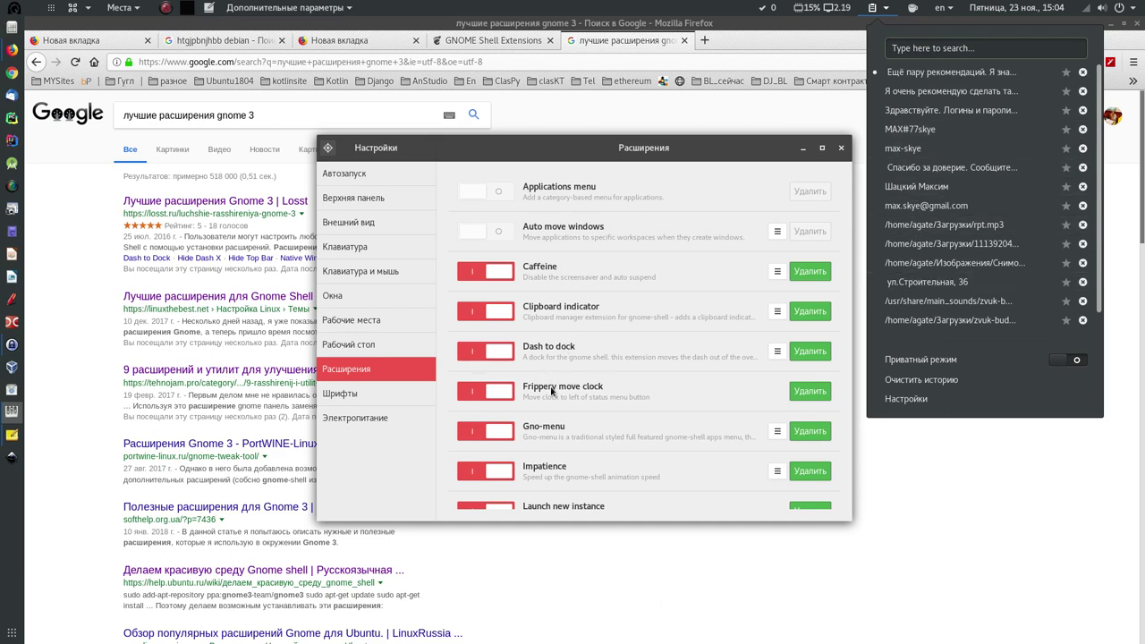
pyautogui.click(658, 150)
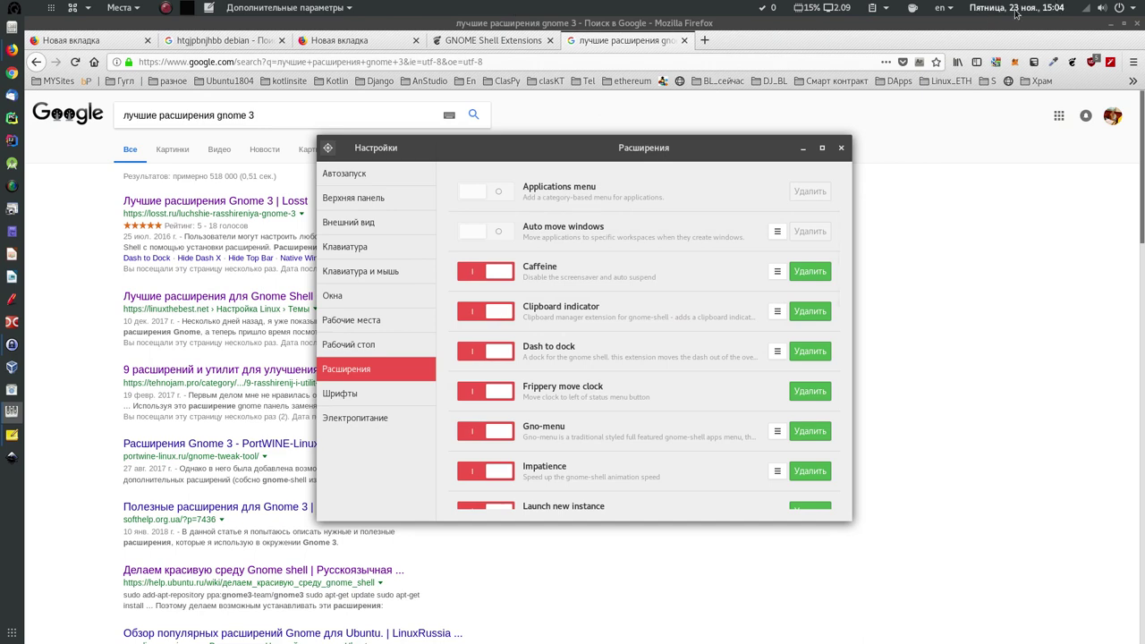
# Display the Gno-menu applications menu with its categories and frequently used programs, and close it.
pyautogui.scroll(-1, 638, 283)
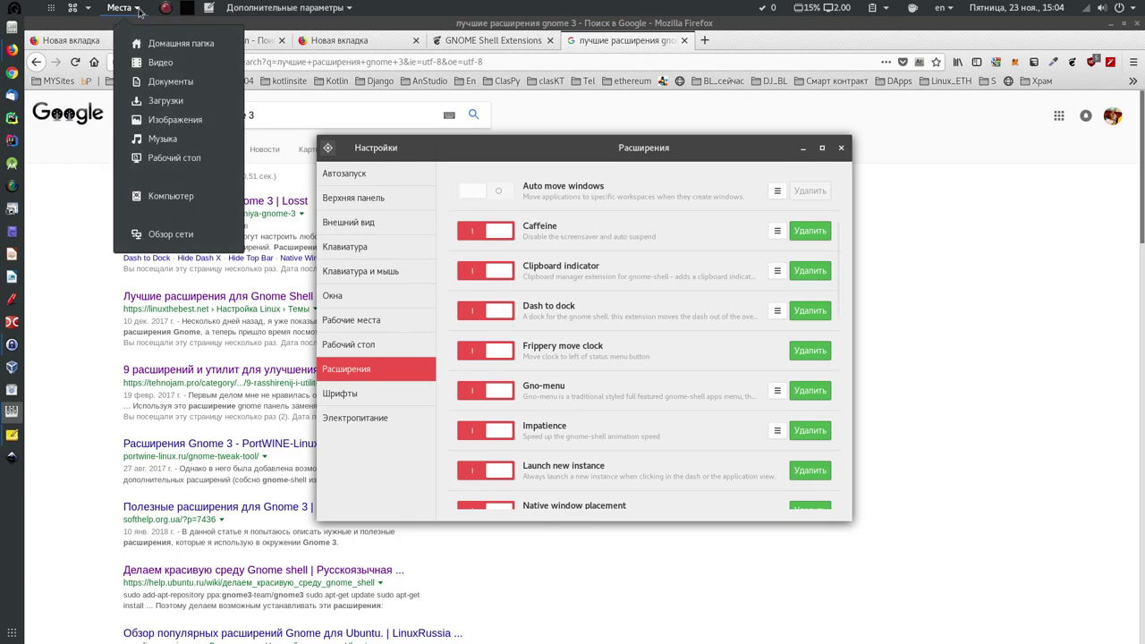
pyautogui.click(88, 9)
pyautogui.click(89, 9)
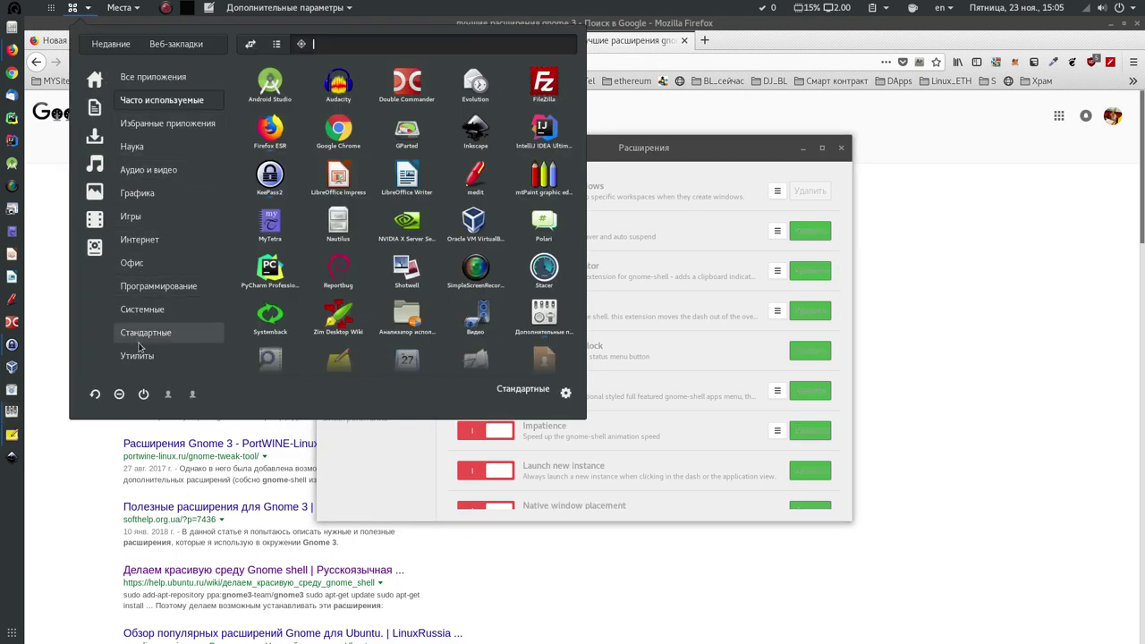
pyautogui.click(750, 152)
# View the Impatience extension's speed scaling settings and close them.
pyautogui.scroll(-1, 624, 313)
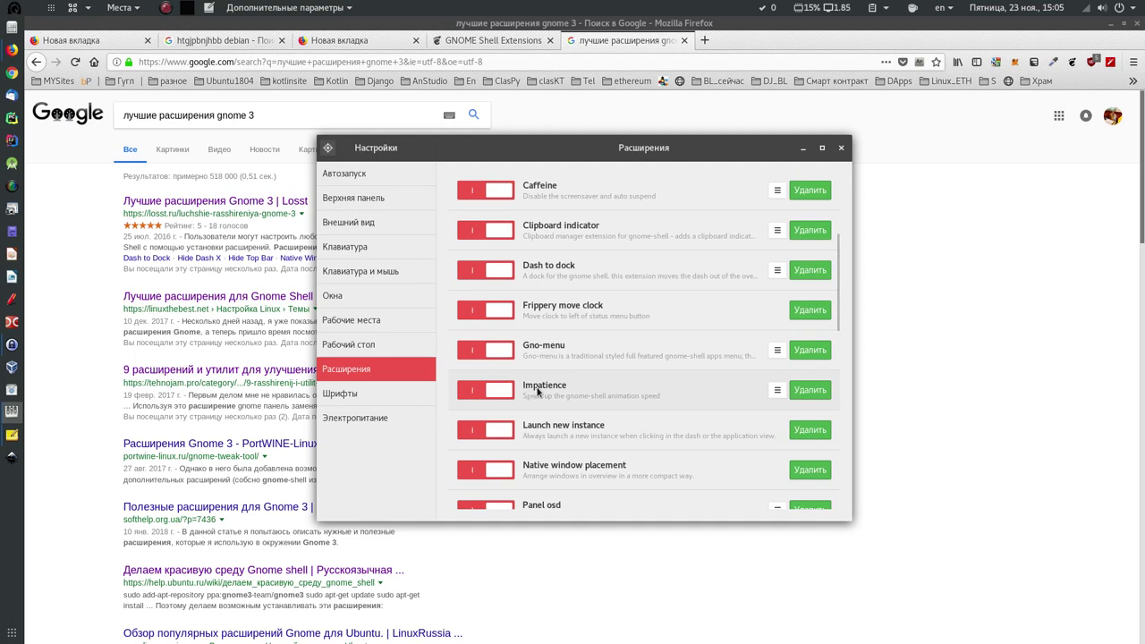
pyautogui.click(777, 391)
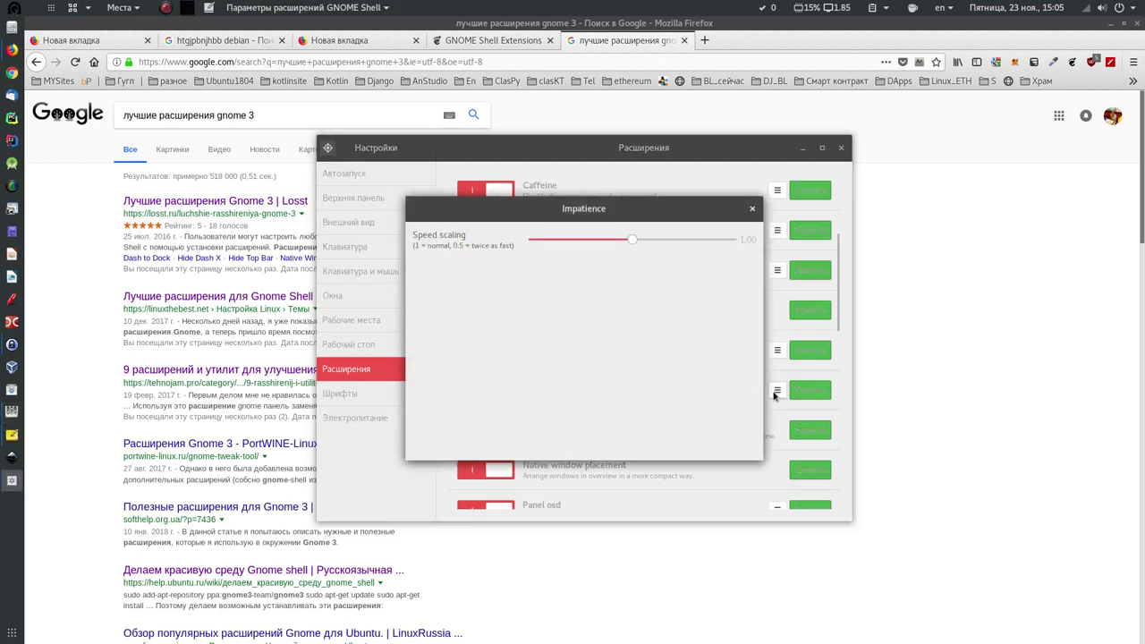
pyautogui.click(752, 209)
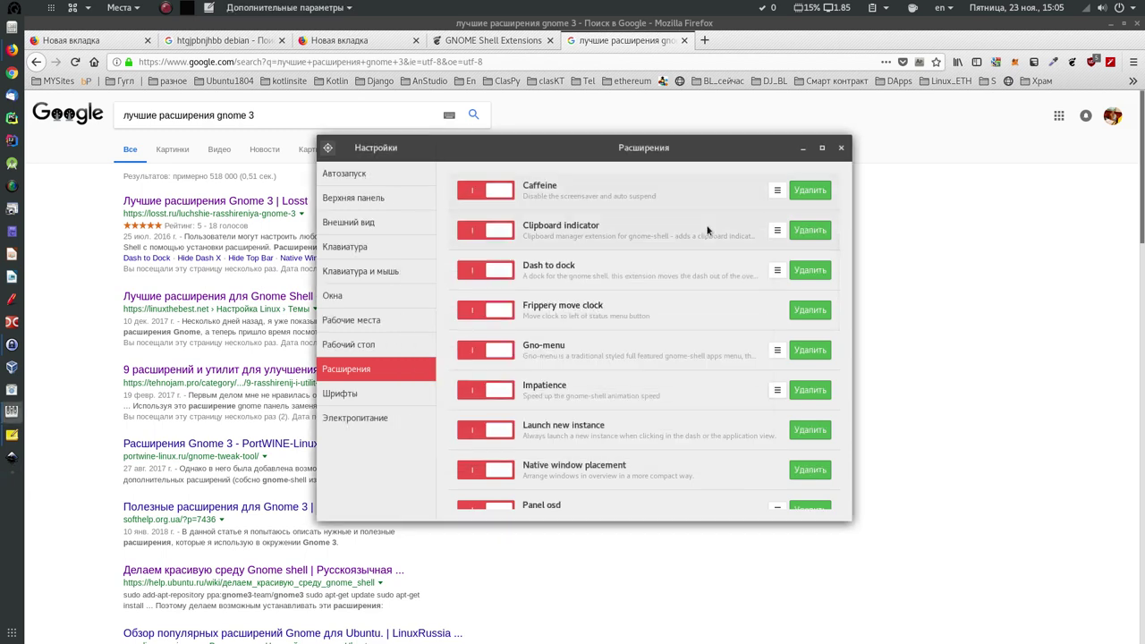
# View the Panel OSD extension's settings, show a test notification and close the settings.
pyautogui.scroll(-1, 589, 348)
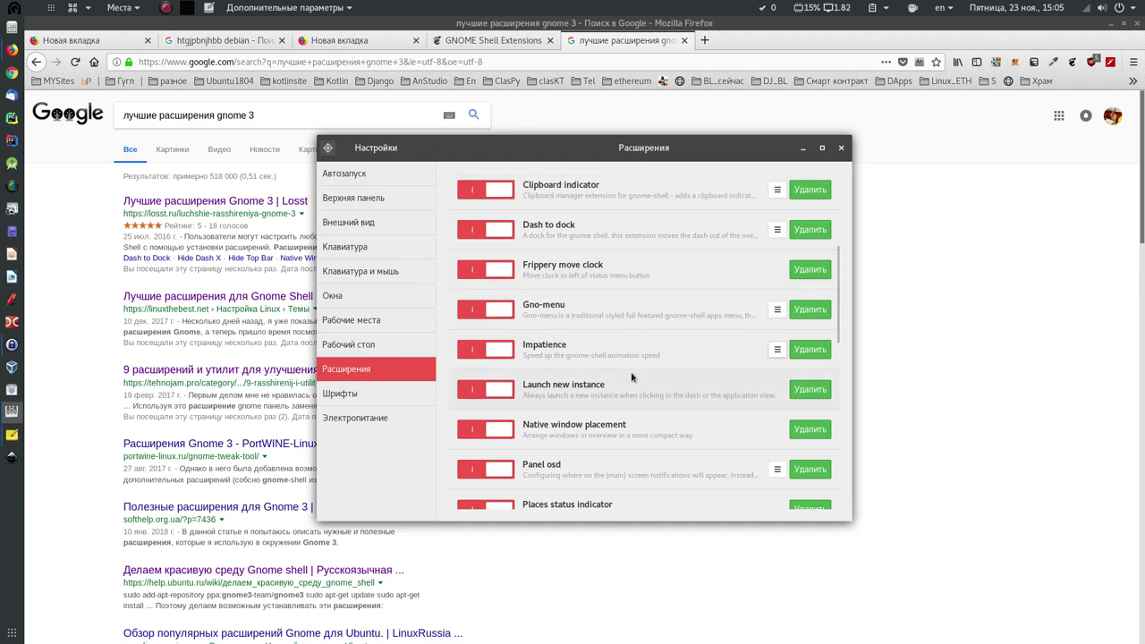
pyautogui.scroll(-1, 630, 377)
pyautogui.scroll(-1, 529, 387)
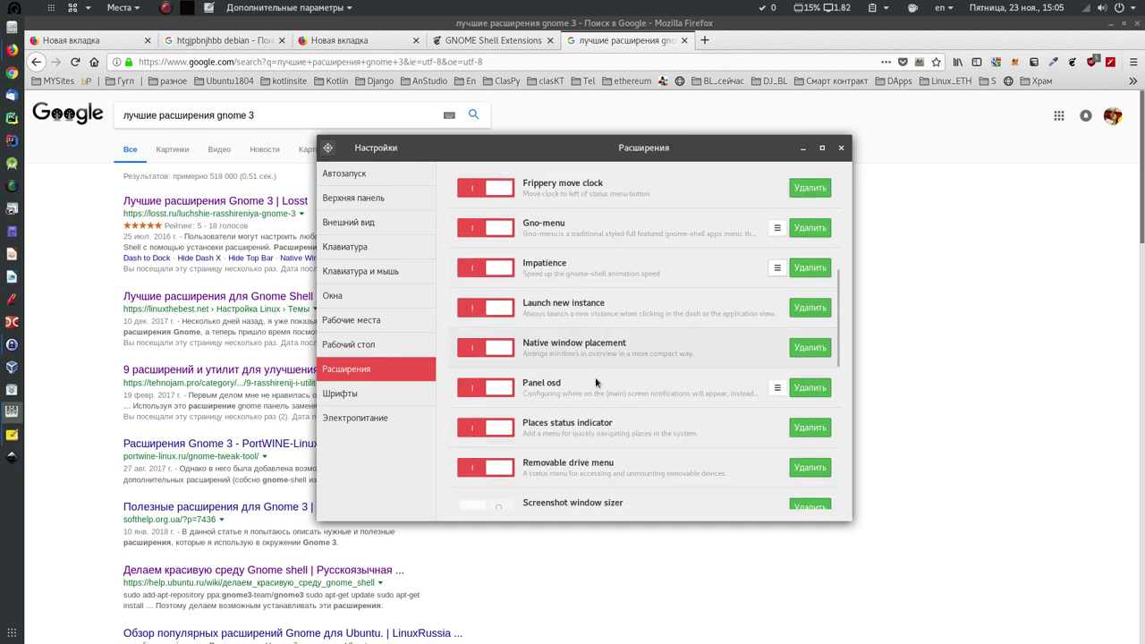
pyautogui.scroll(1, 530, 387)
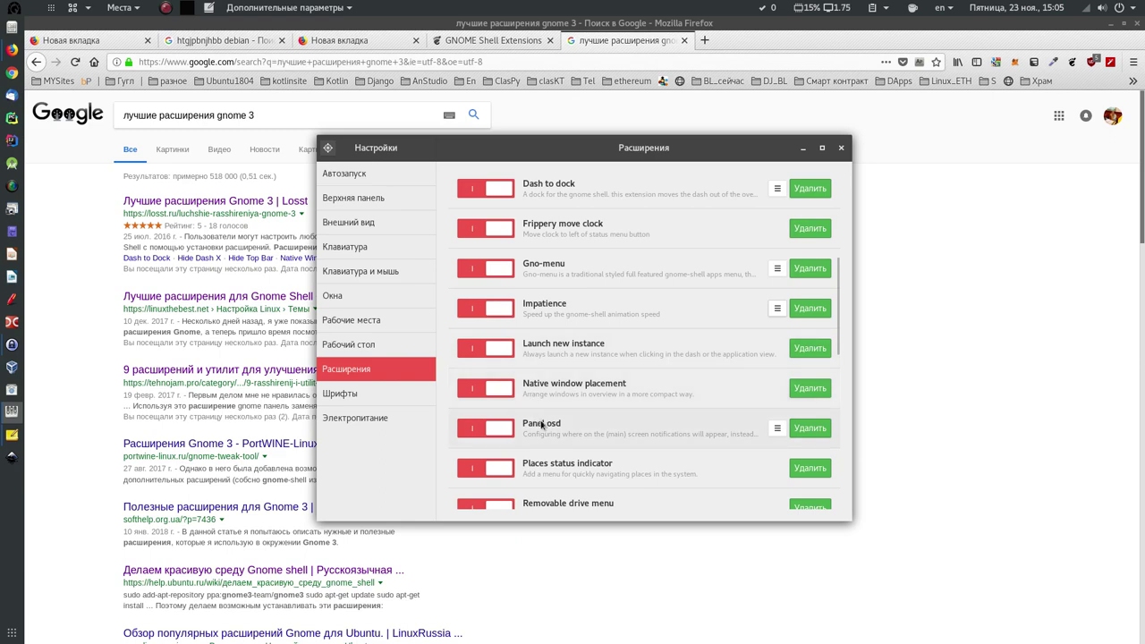
pyautogui.click(777, 429)
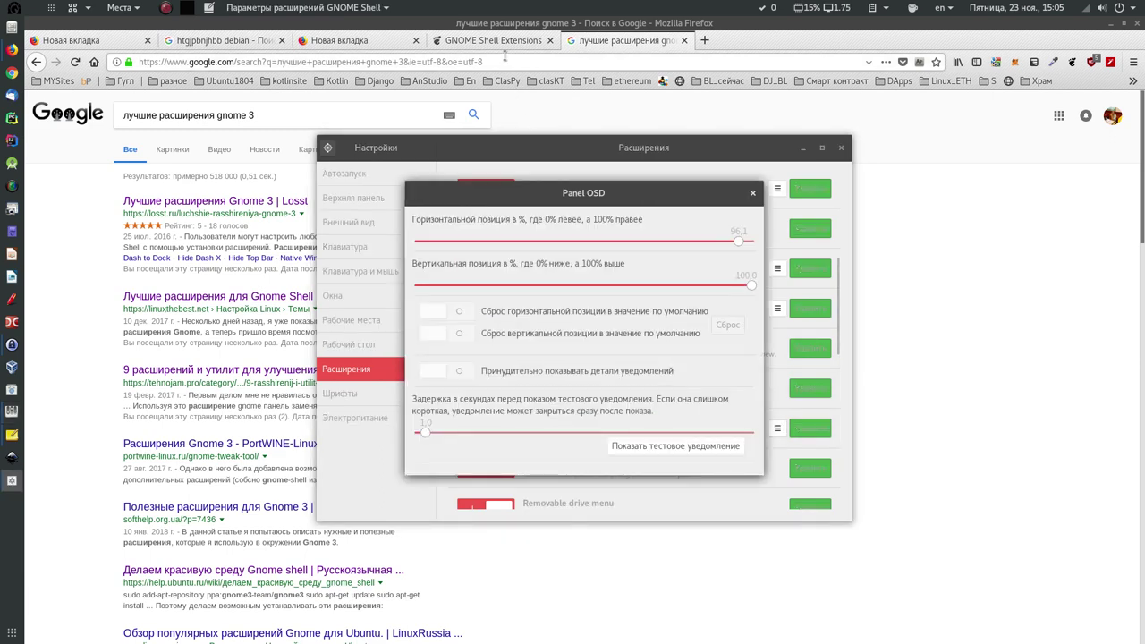
pyautogui.click(673, 446)
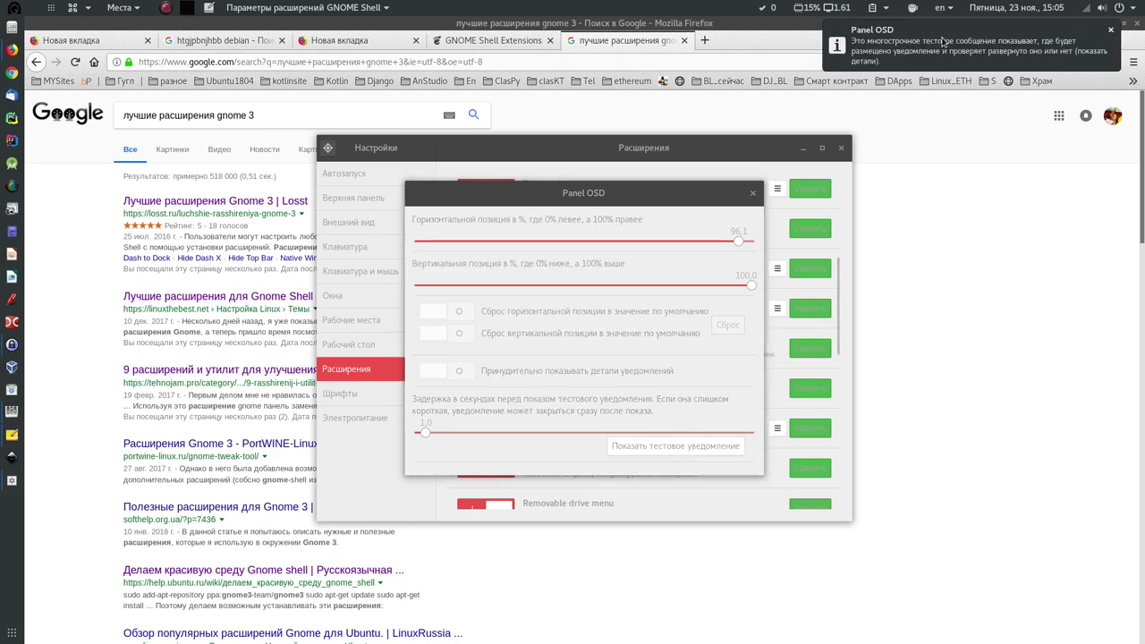
pyautogui.click(754, 193)
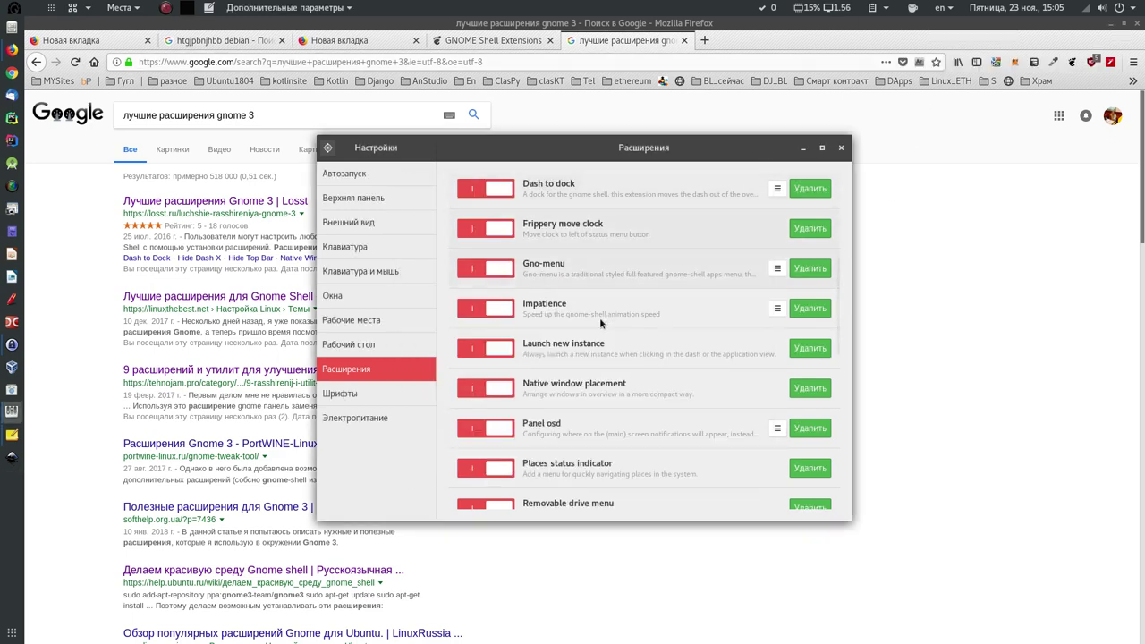
# Display the folder list of the Places status indicator and close it.
pyautogui.scroll(-1, 608, 389)
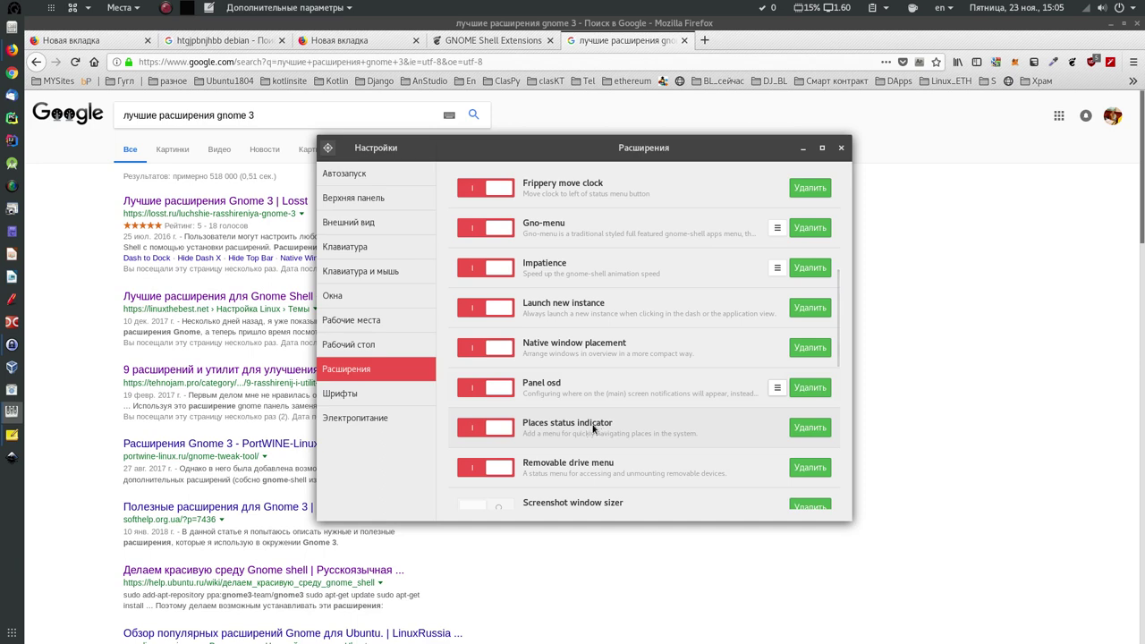
pyautogui.click(137, 9)
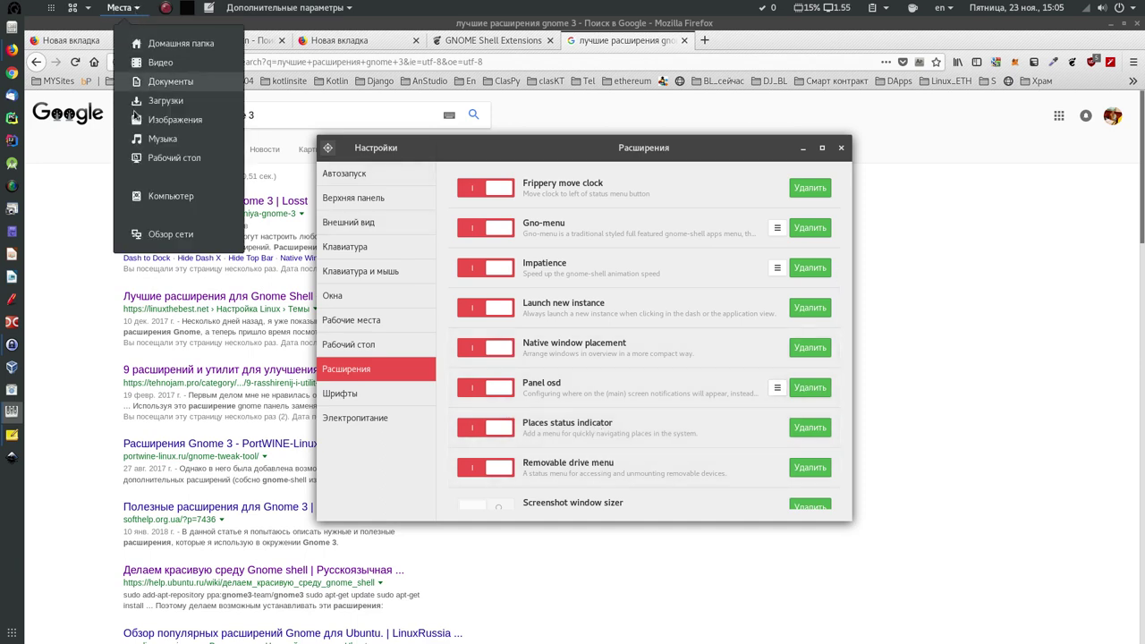
pyautogui.click(690, 141)
# Display the system menu to examine the sound input and output devices and the suspend button, closing it each time.
pyautogui.scroll(-1, 603, 312)
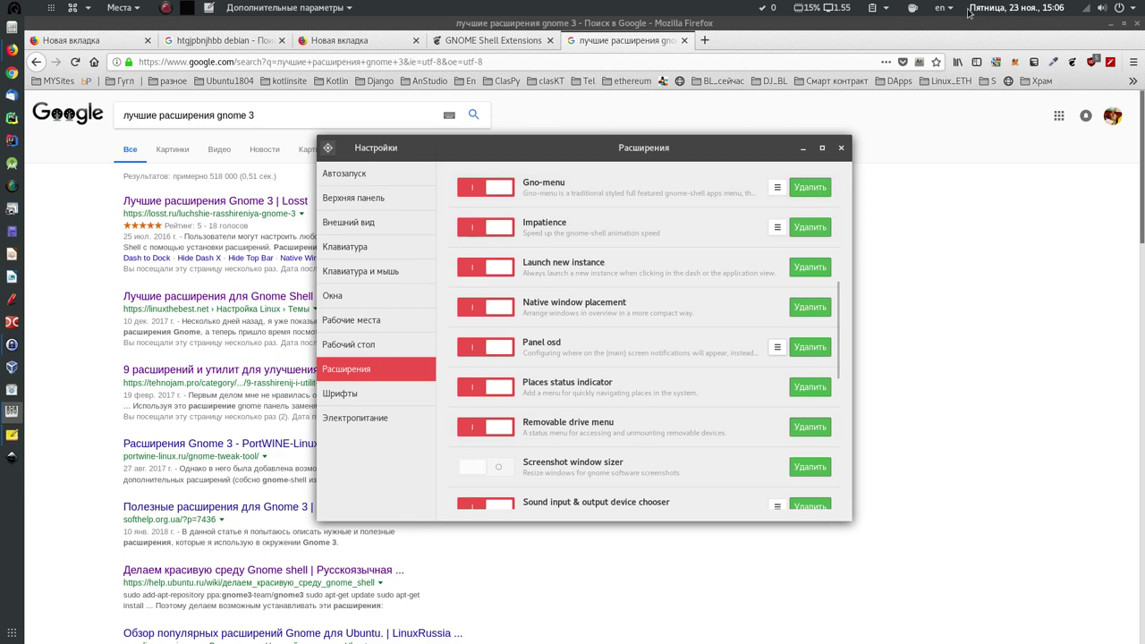
pyautogui.scroll(-2, 599, 380)
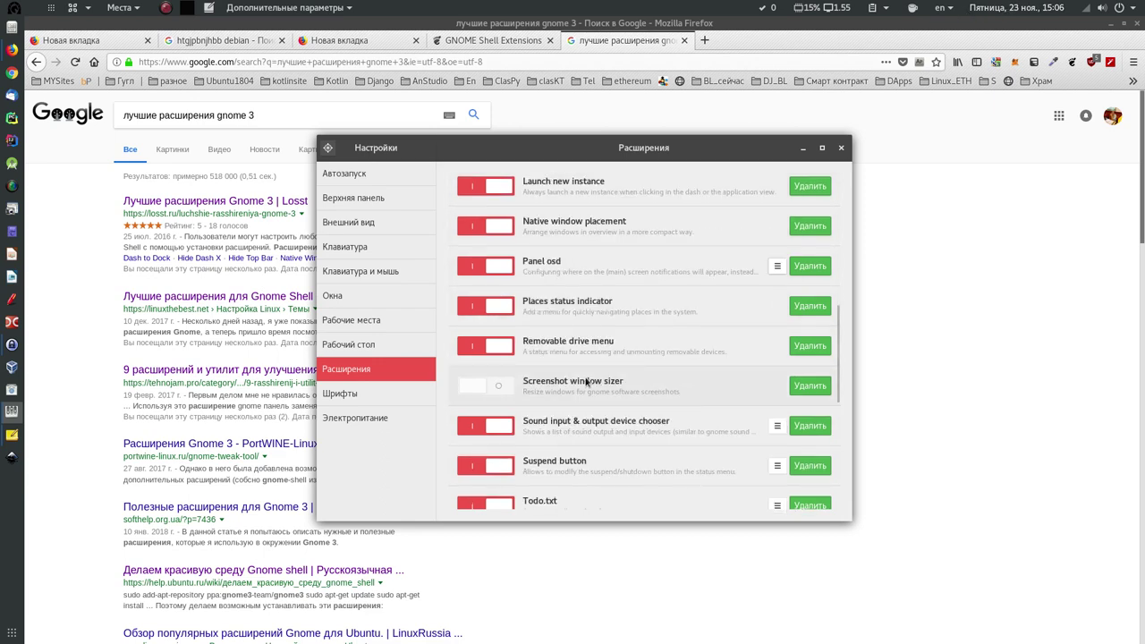
pyautogui.scroll(-1, 584, 377)
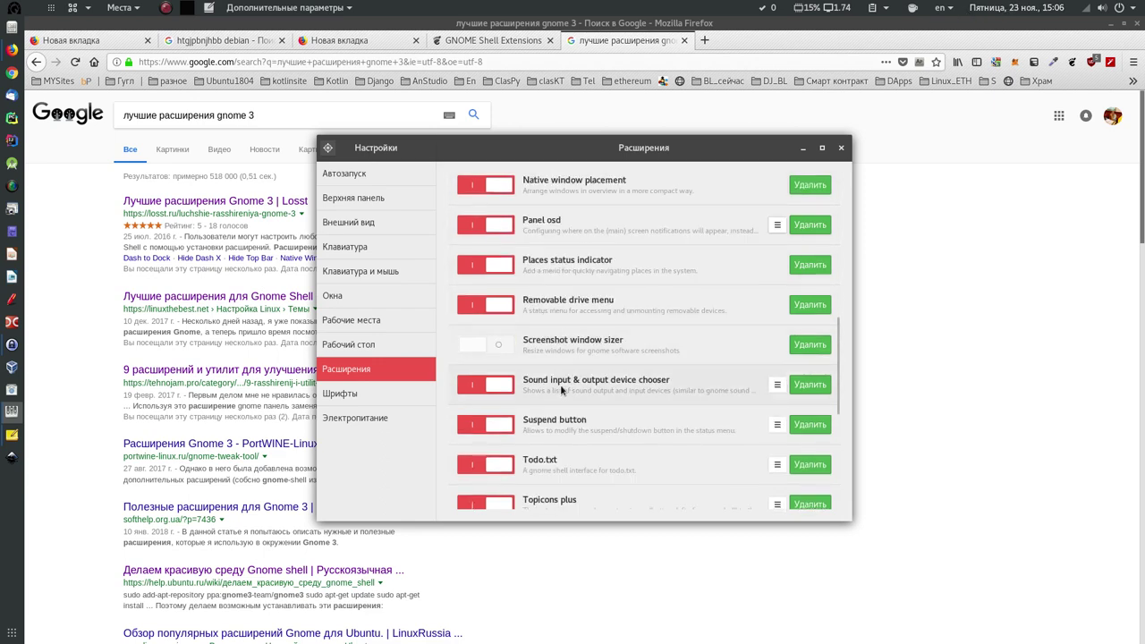
pyautogui.click(1134, 10)
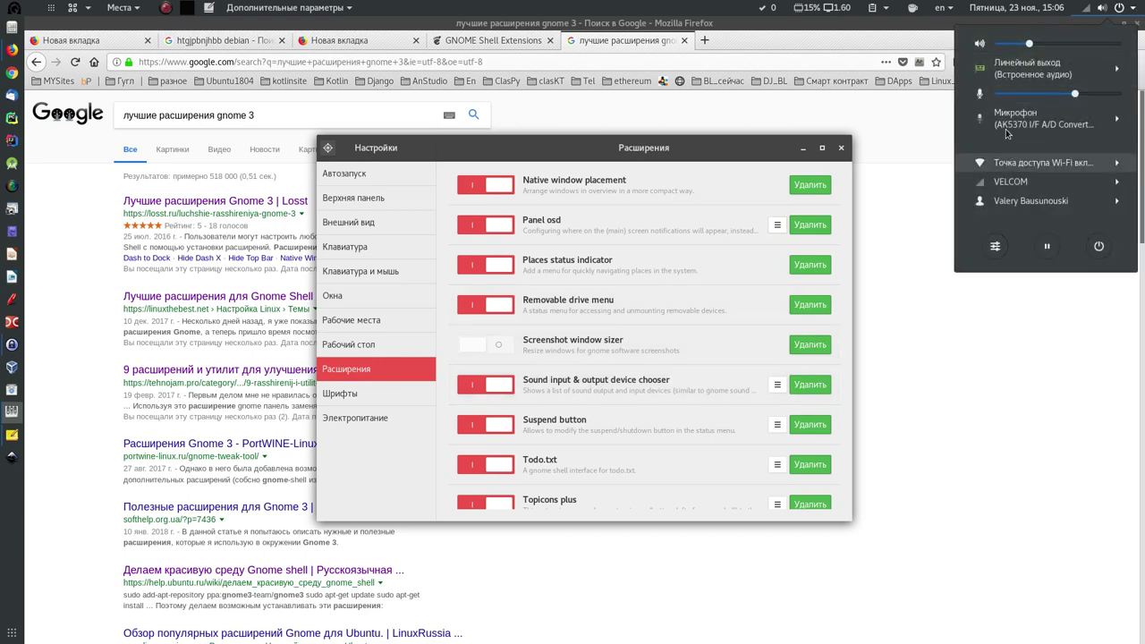
pyautogui.click(681, 129)
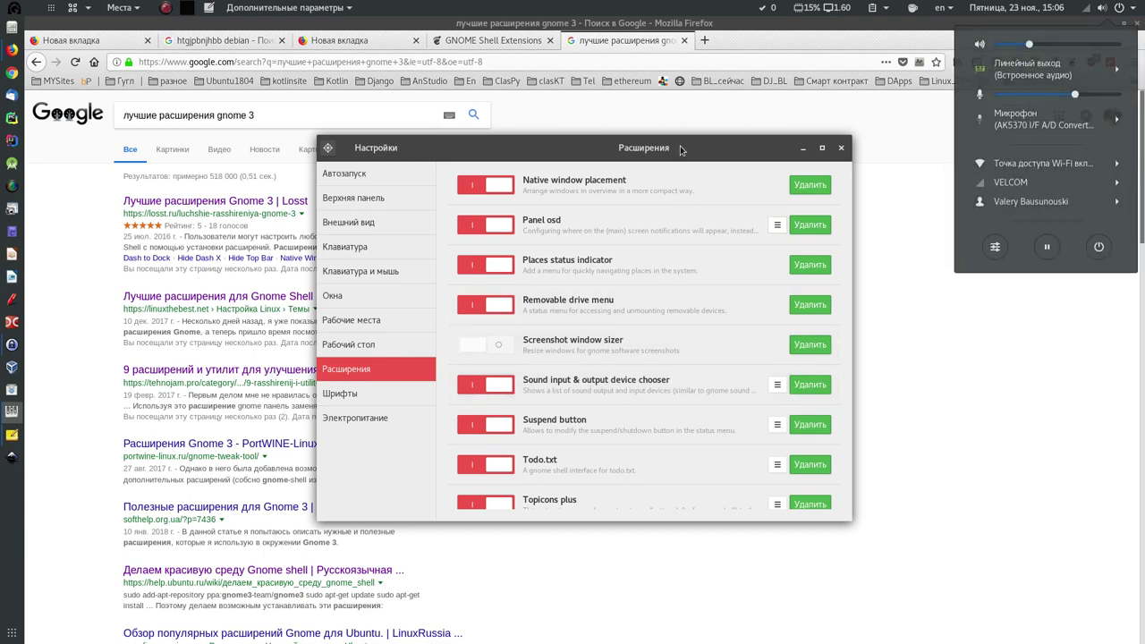
pyautogui.click(1133, 9)
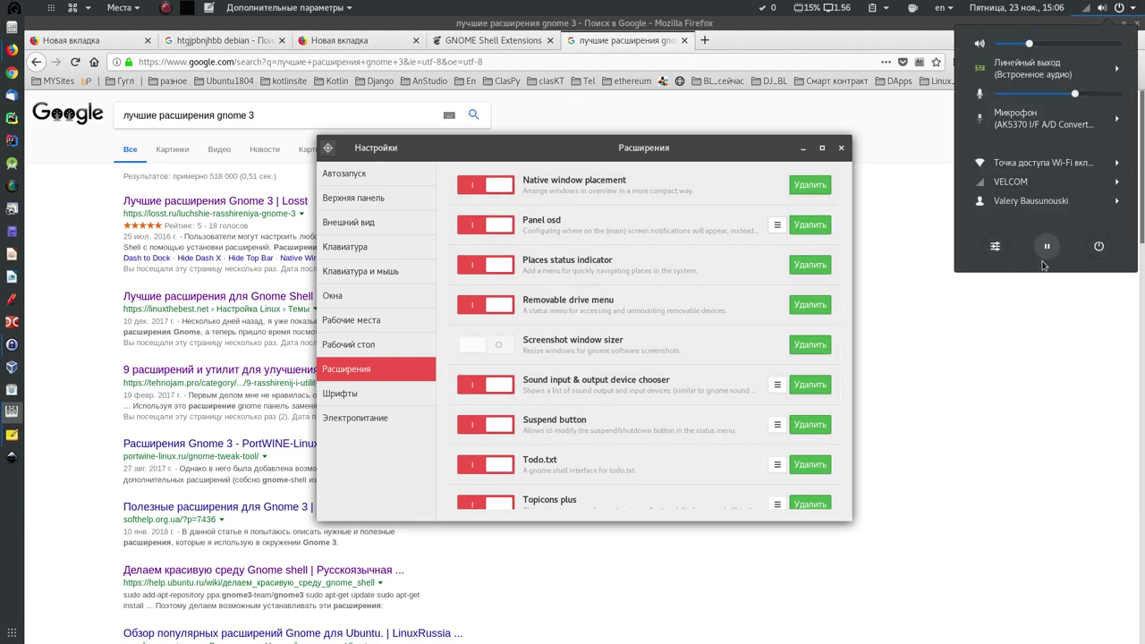
pyautogui.click(658, 149)
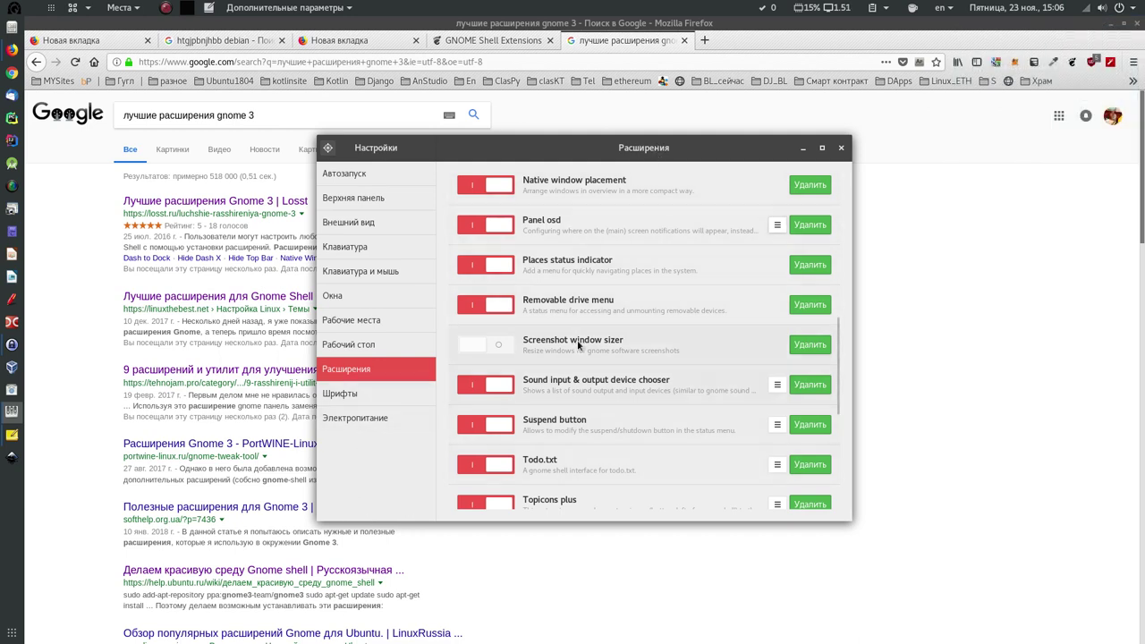
# Display the Todo.txt extension's task entry popup and close it.
pyautogui.scroll(-2, 582, 346)
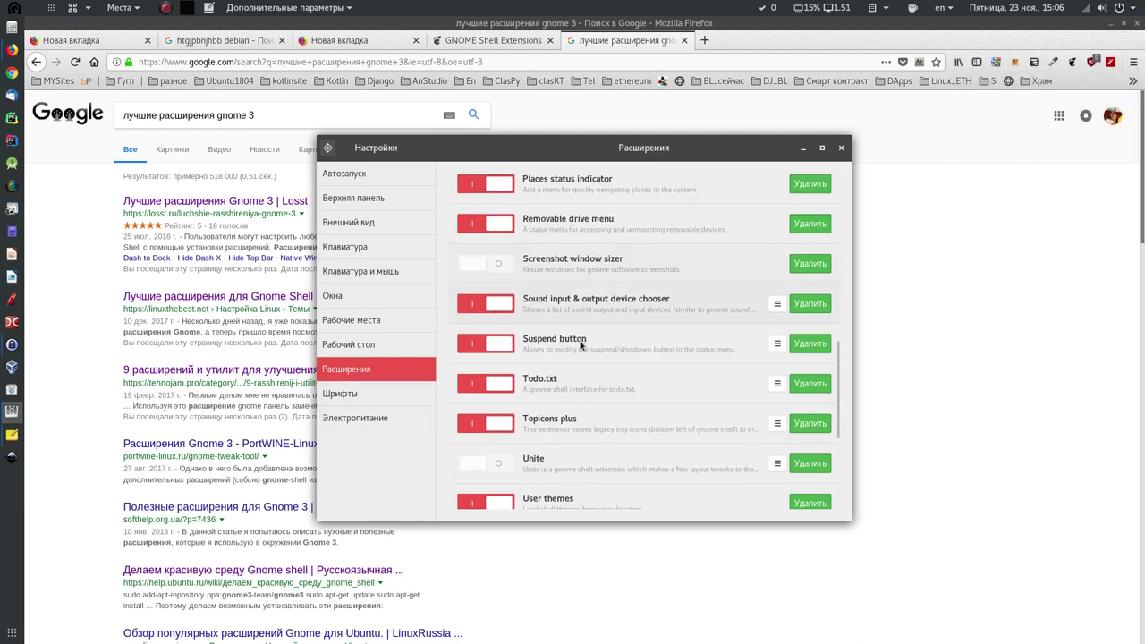
pyautogui.click(771, 9)
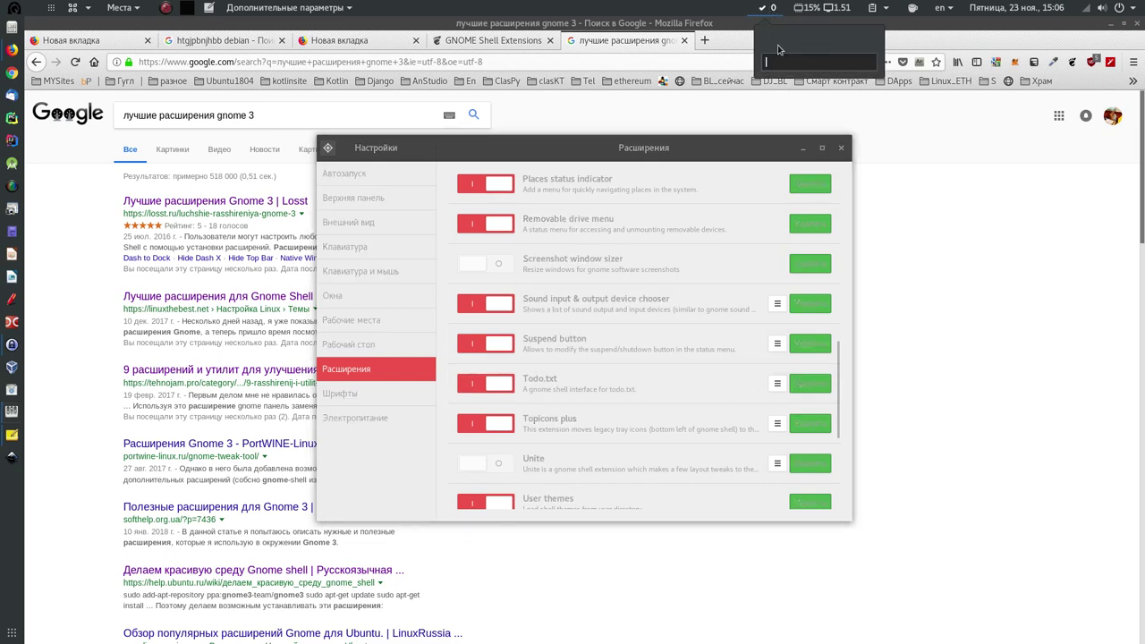
pyautogui.click(601, 146)
# View the Vitals extension's settings and close them.
pyautogui.scroll(-2, 595, 228)
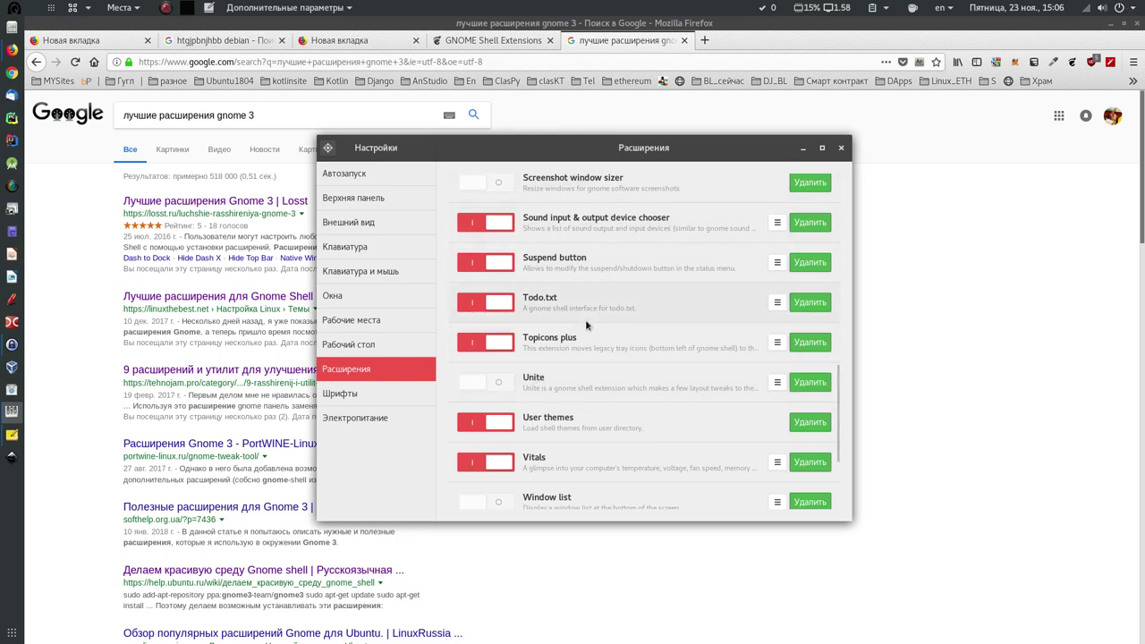
pyautogui.scroll(-1, 585, 326)
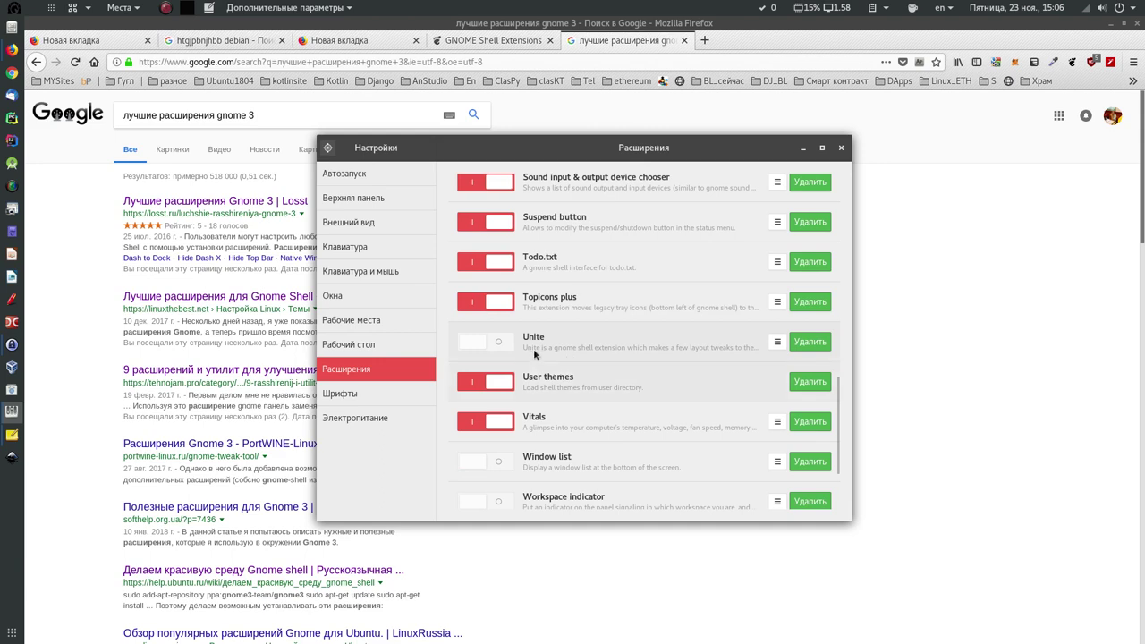
pyautogui.scroll(-1, 550, 376)
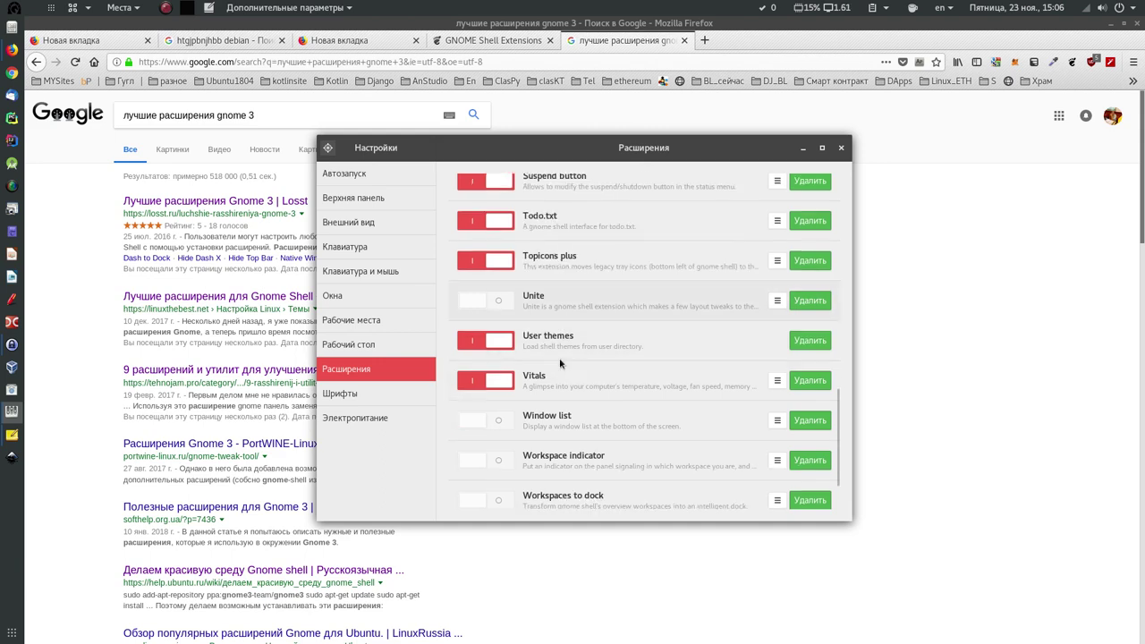
pyautogui.click(776, 382)
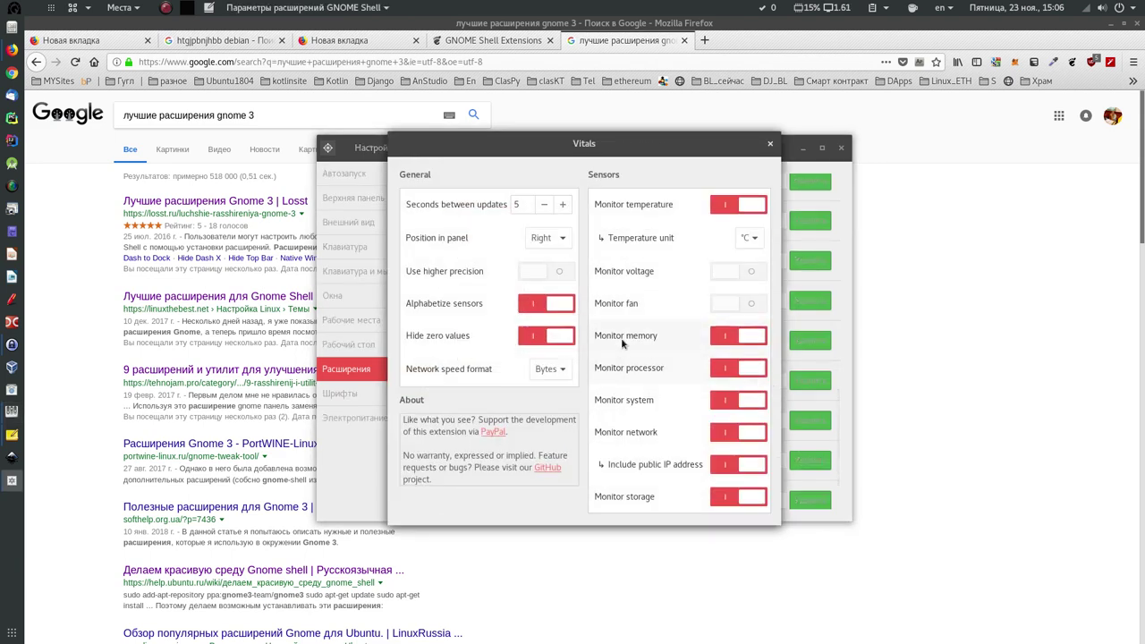
pyautogui.click(772, 147)
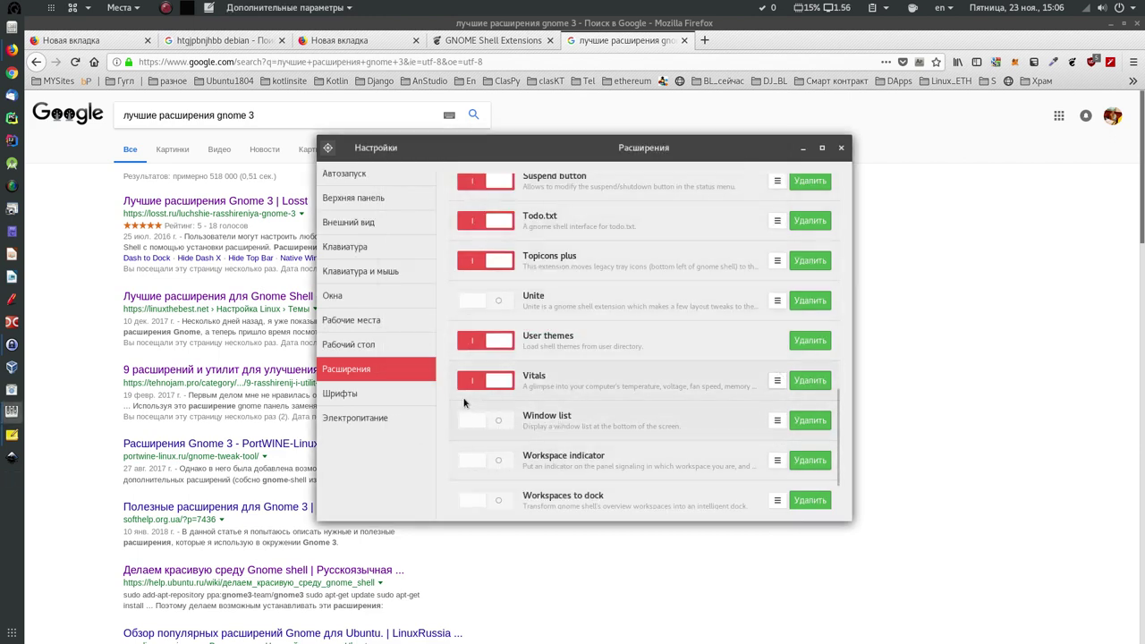
# Enable the Window list extension and try it by switching between the Firefox and GNOME Tweak Tool windows.
pyautogui.click(508, 422)
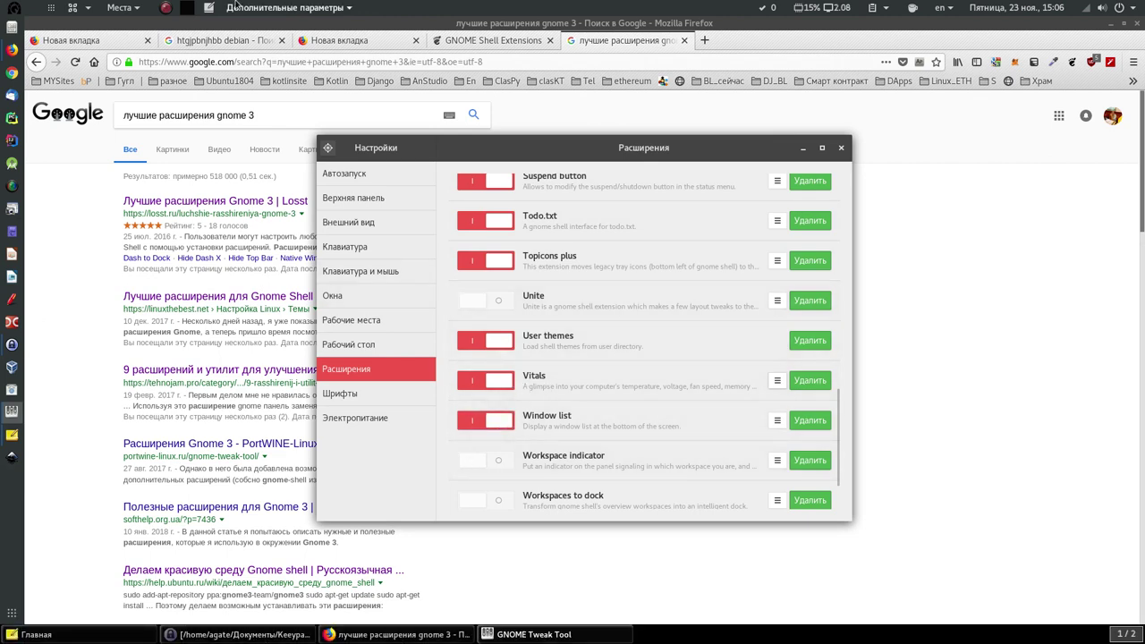
pyautogui.click(364, 635)
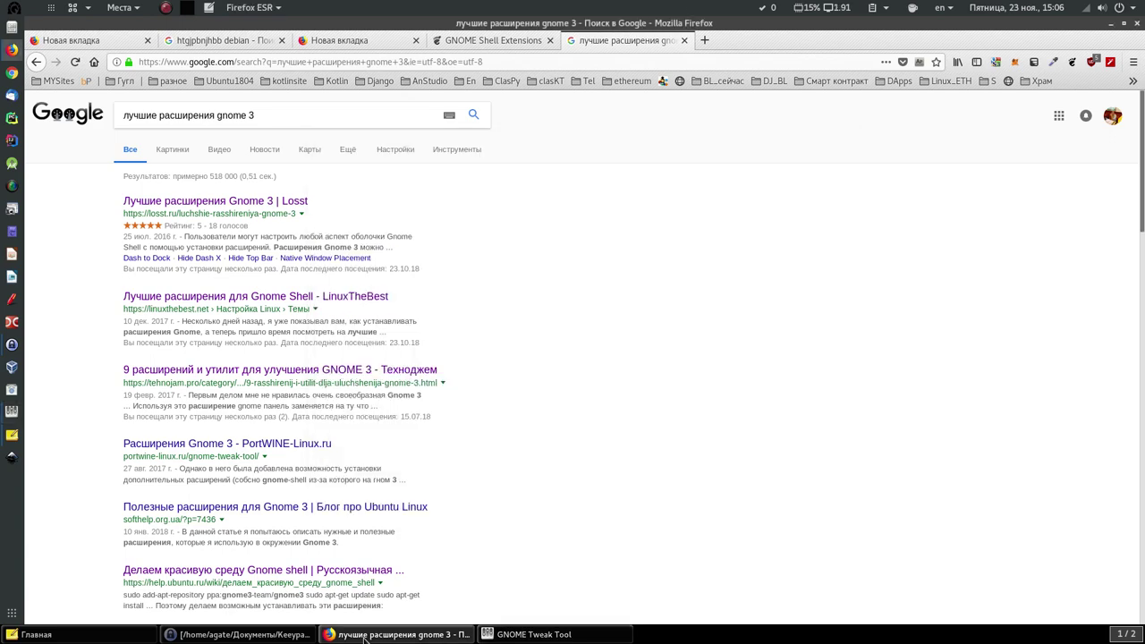
pyautogui.click(364, 635)
pyautogui.click(365, 635)
pyautogui.click(507, 635)
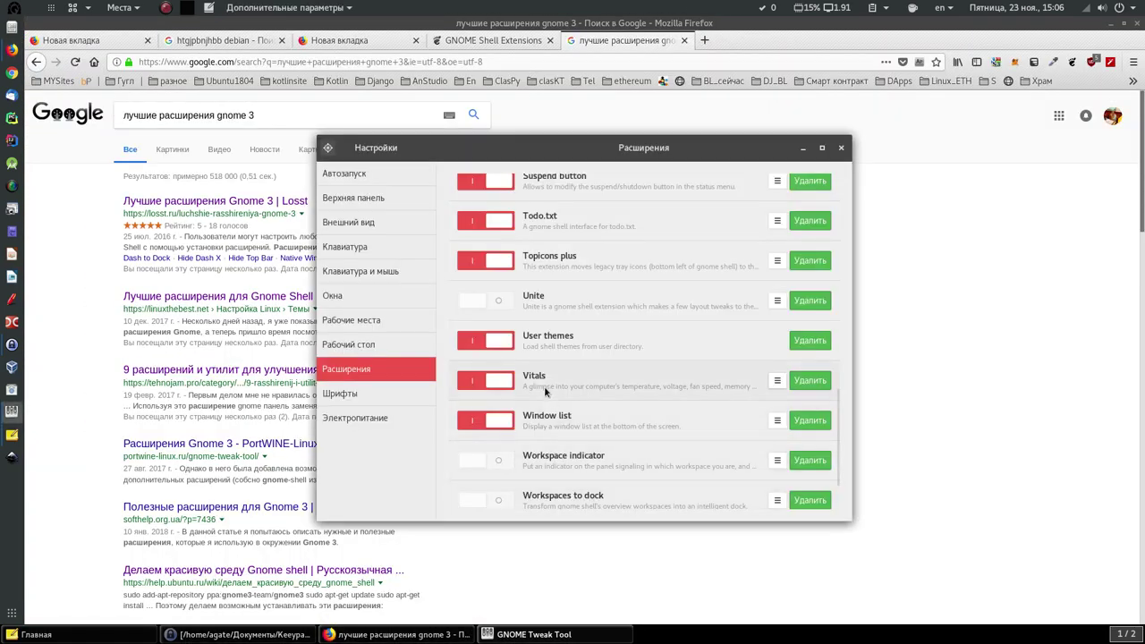
# View the Window List extension's settings and the end of the extensions list, and close GNOME Tweak Tool.
pyautogui.click(777, 420)
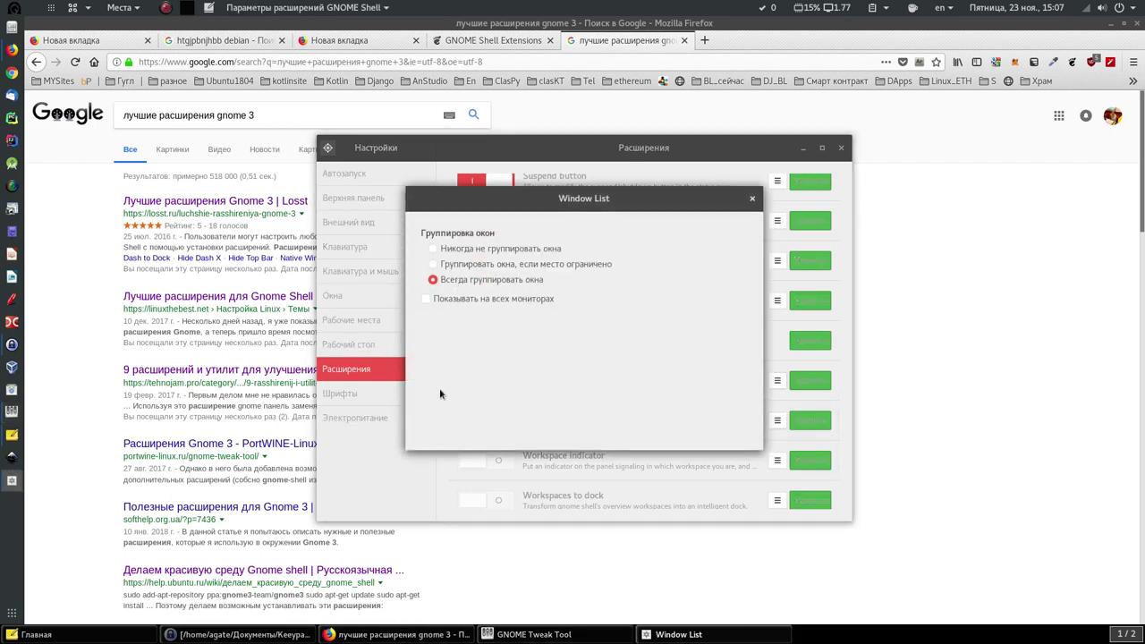
pyautogui.click(751, 198)
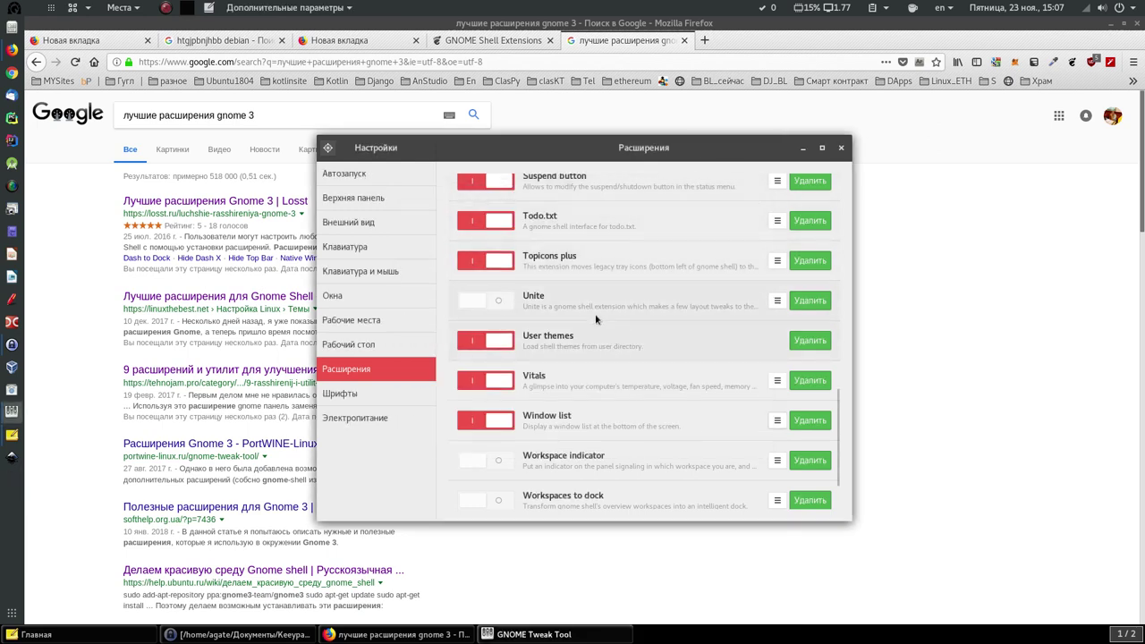
pyautogui.scroll(-2, 595, 322)
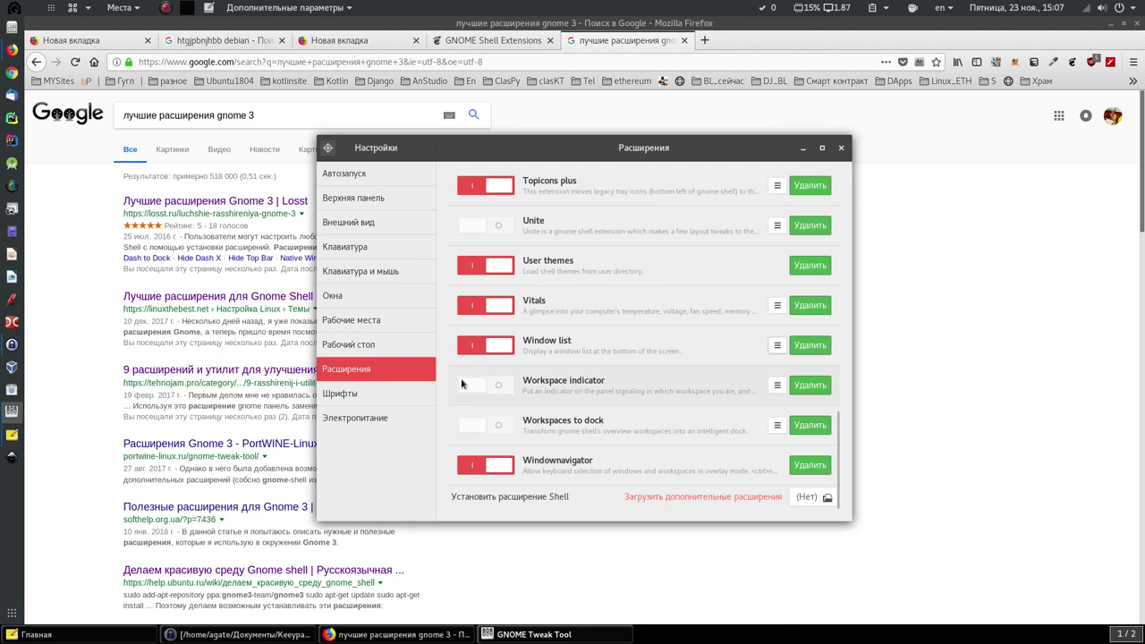
pyautogui.click(842, 150)
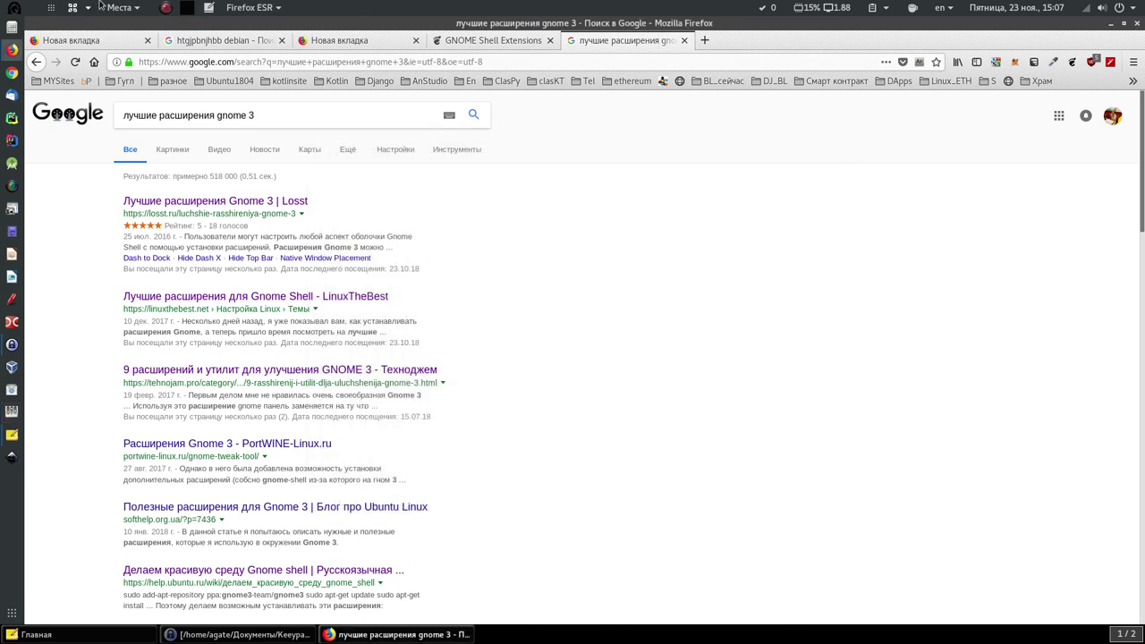
pyautogui.click(167, 10)
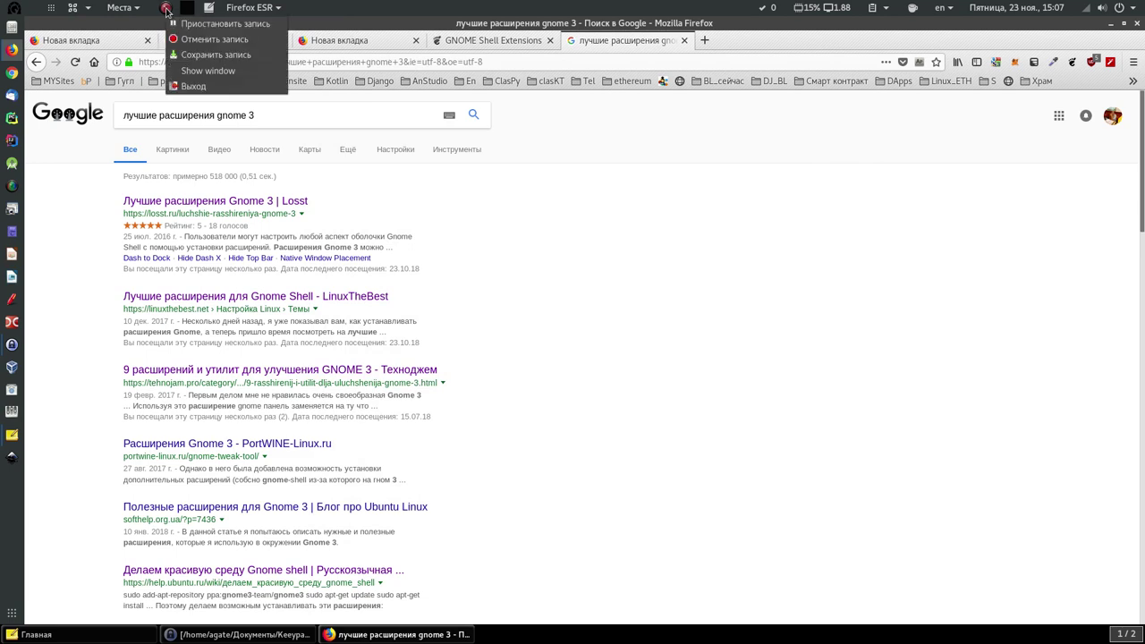
pyautogui.click(215, 24)
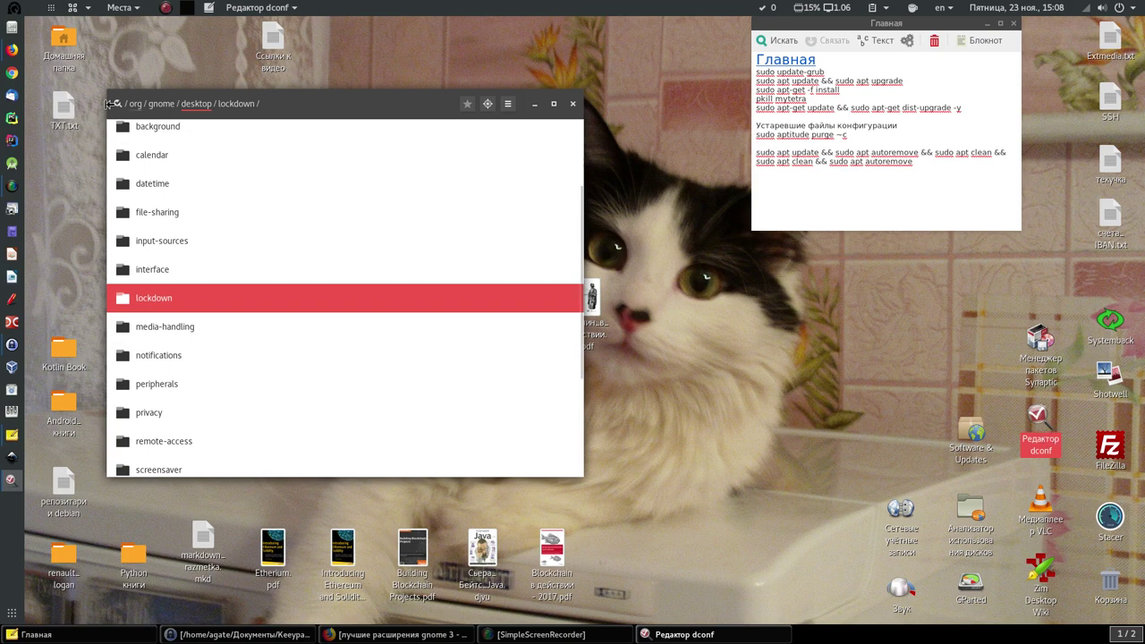
# Show the lockdown keys under /org/gnome/desktop in dconf Editor, and view the system's privacy settings and close them.
pyautogui.click(147, 299)
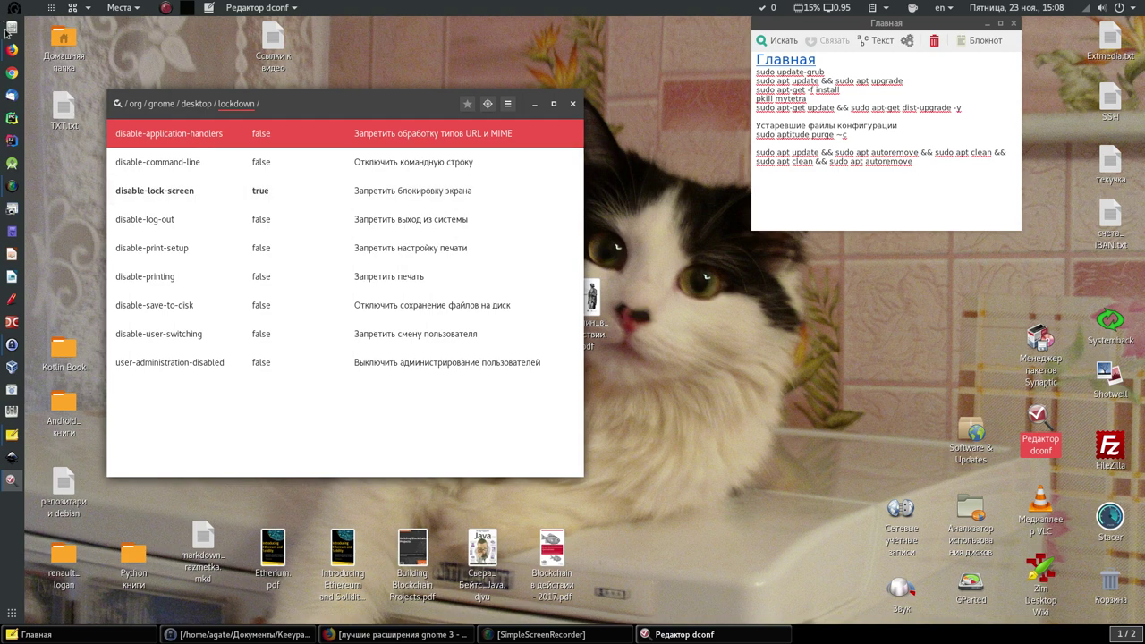
pyautogui.click(1139, 12)
pyautogui.click(996, 242)
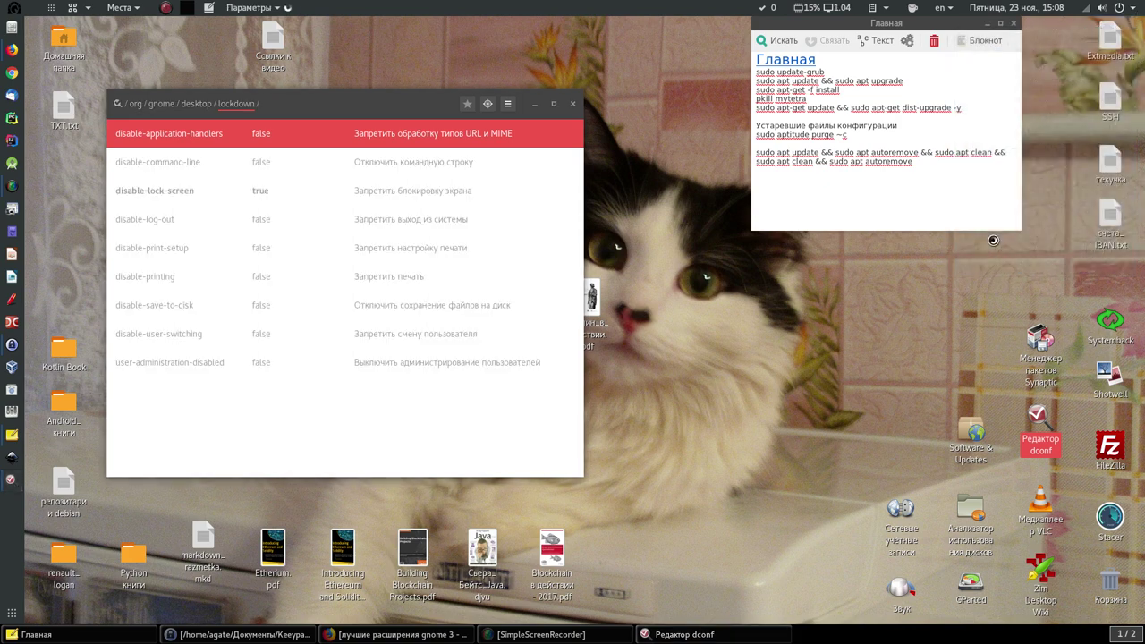
pyautogui.click(404, 198)
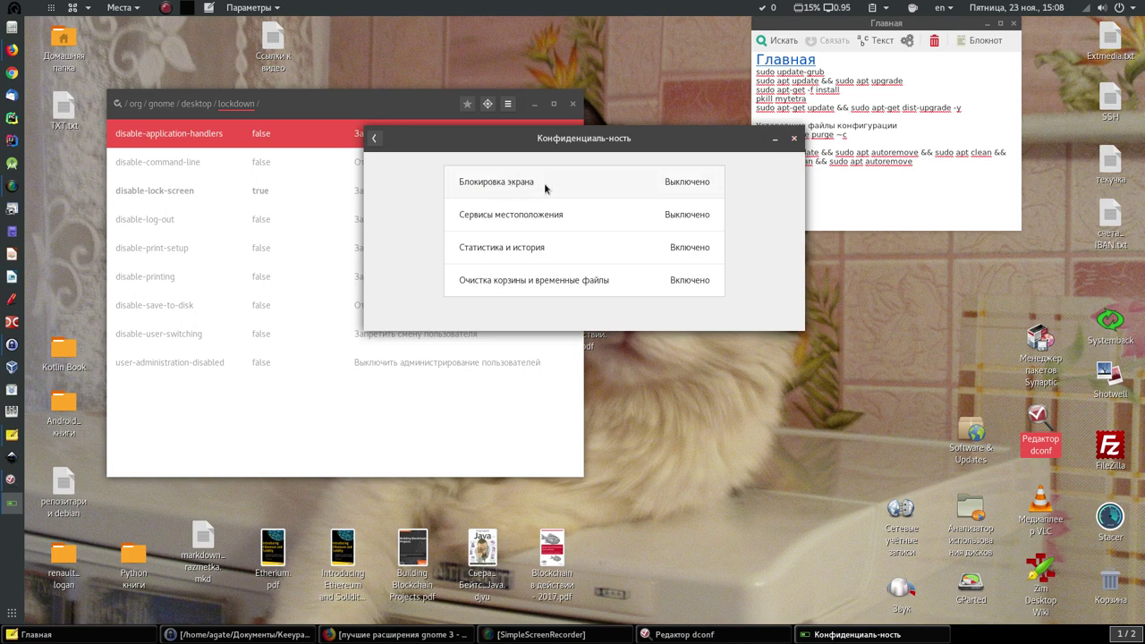
pyautogui.click(795, 138)
# View the overview of all system settings, and close it together with dconf Editor.
pyautogui.click(1129, 9)
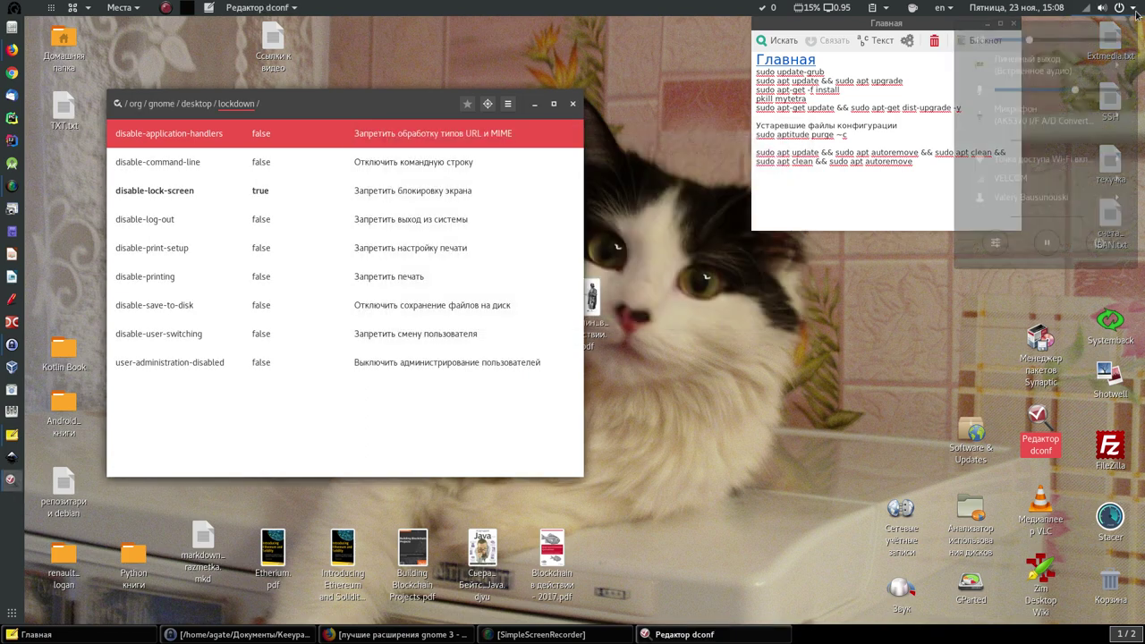
pyautogui.click(996, 248)
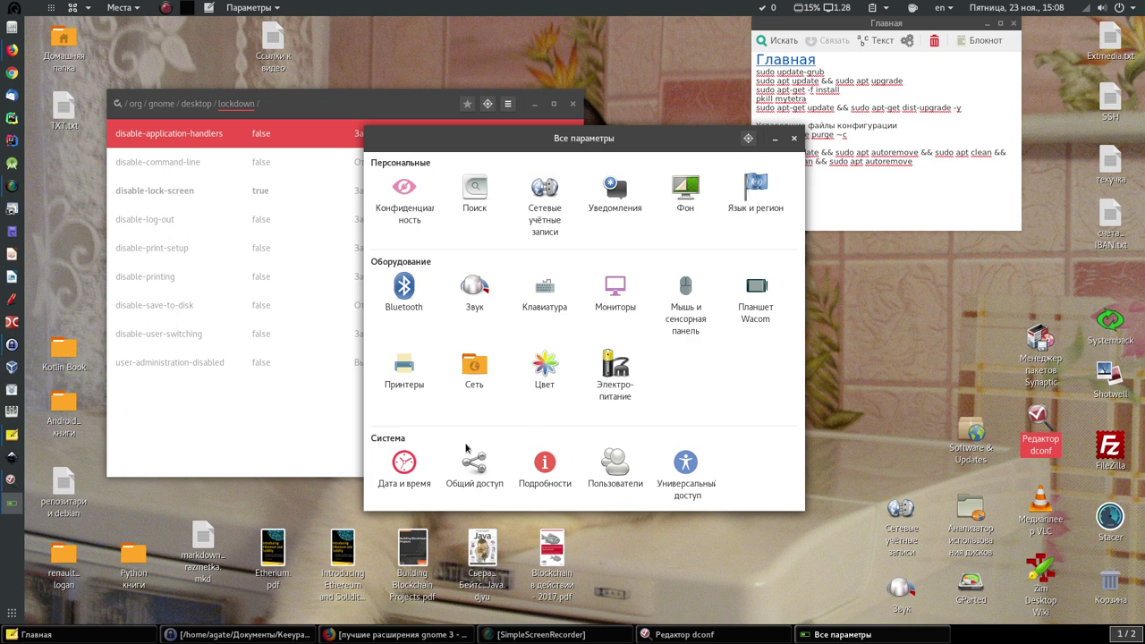
pyautogui.click(794, 144)
pyautogui.click(572, 104)
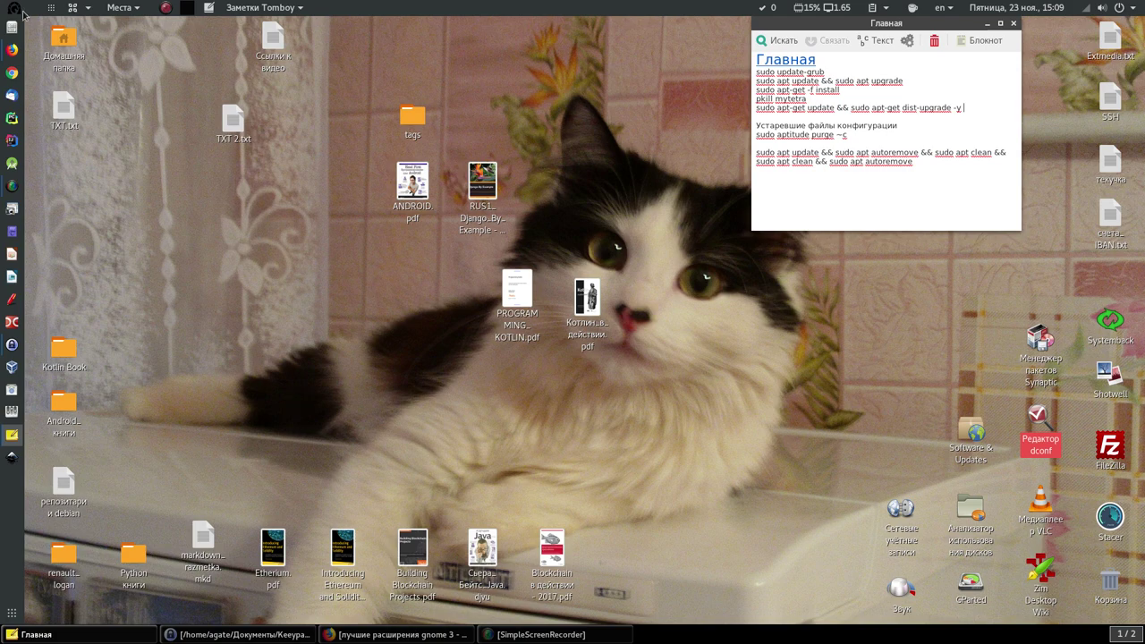
# Switch to Firefox from the activities overview, close the Google results tab for "лучшие расширения gnome 3" and minimise the browser.
pyautogui.moveTo(2, 1)
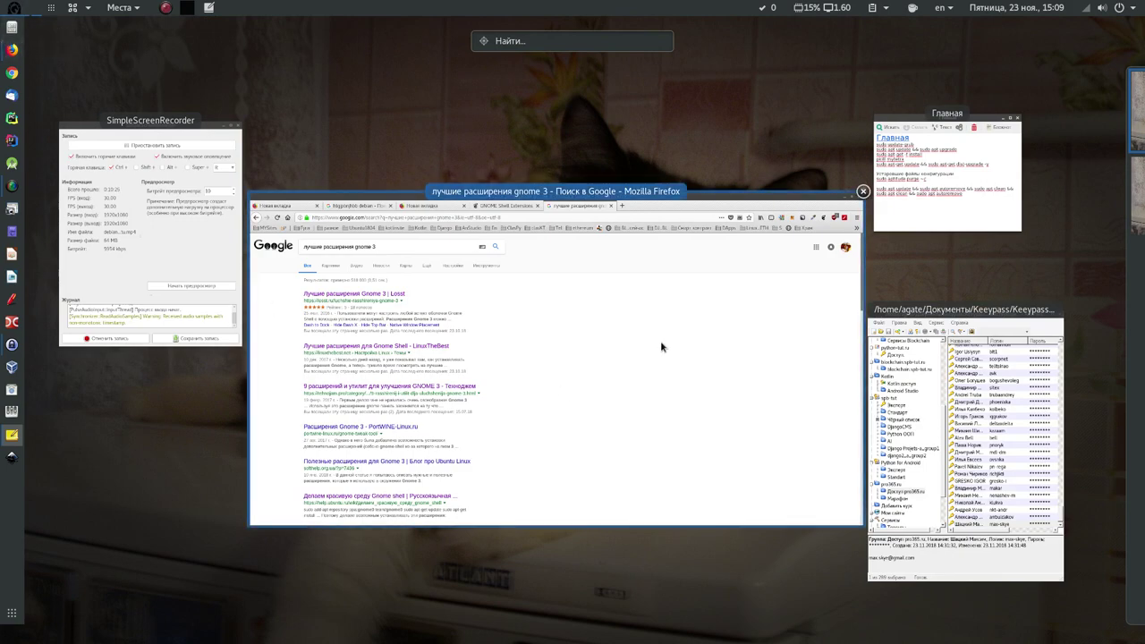
pyautogui.click(664, 348)
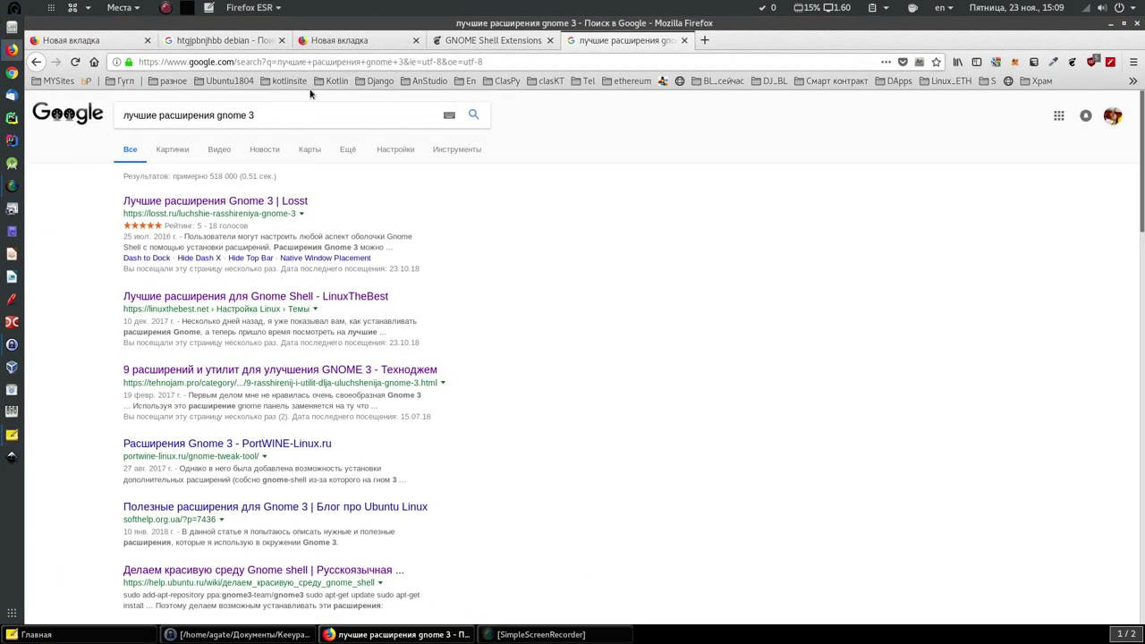
pyautogui.click(685, 40)
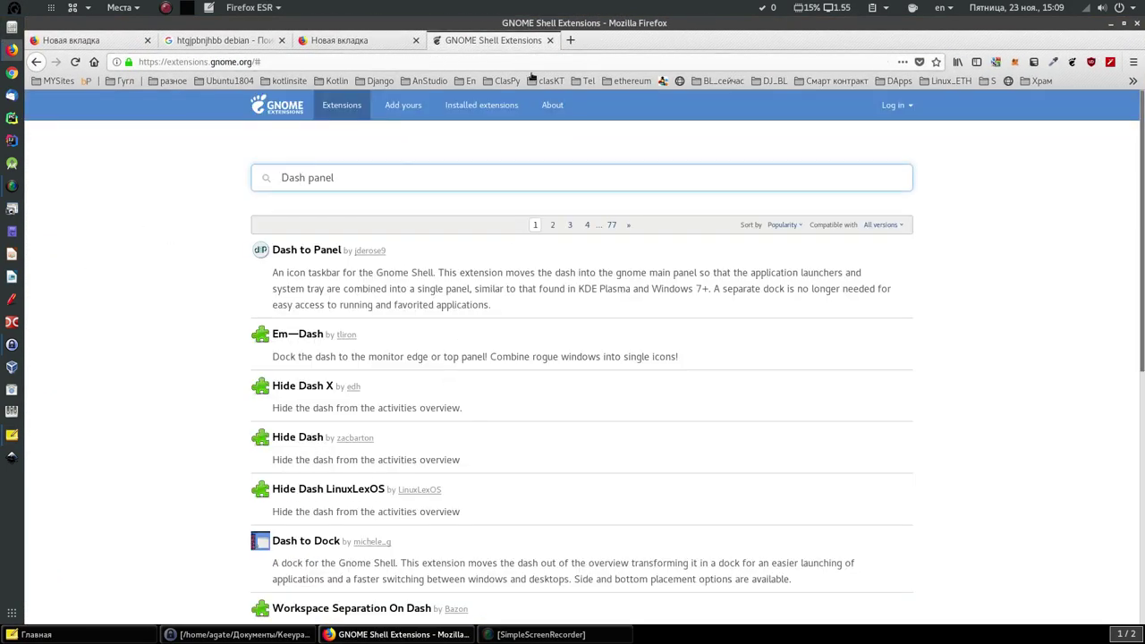
pyautogui.click(1115, 31)
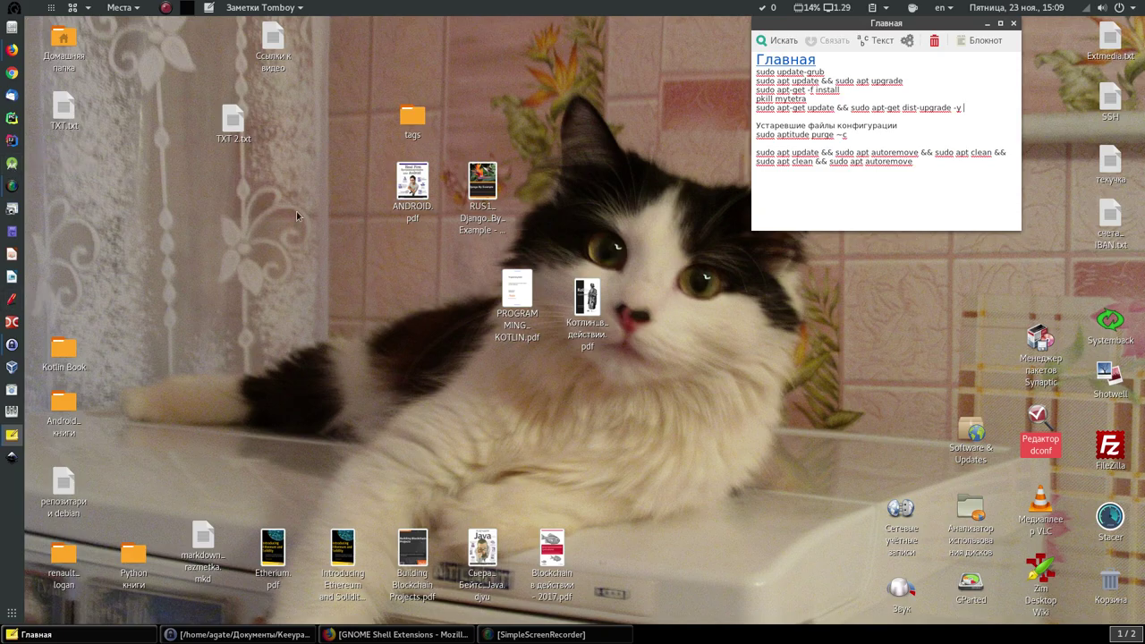
pyautogui.click(167, 8)
pyautogui.click(189, 31)
# Create a new text document from the TXT template on the desktop and display its contents in medit.
pyautogui.rightClick(196, 188)
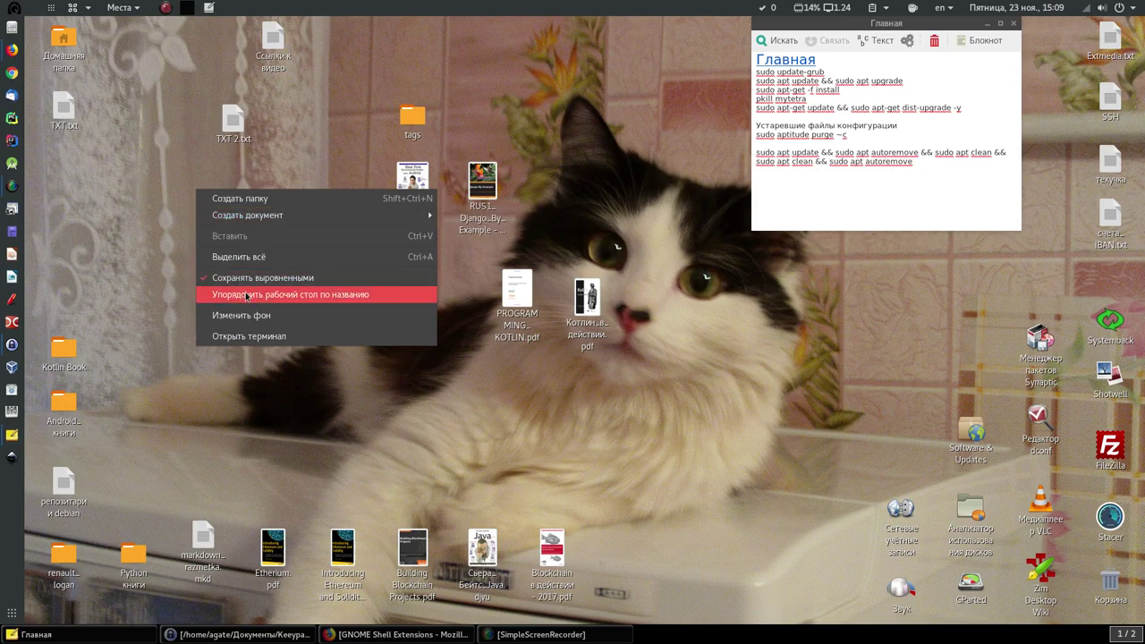
pyautogui.moveTo(276, 218)
pyautogui.click(456, 217)
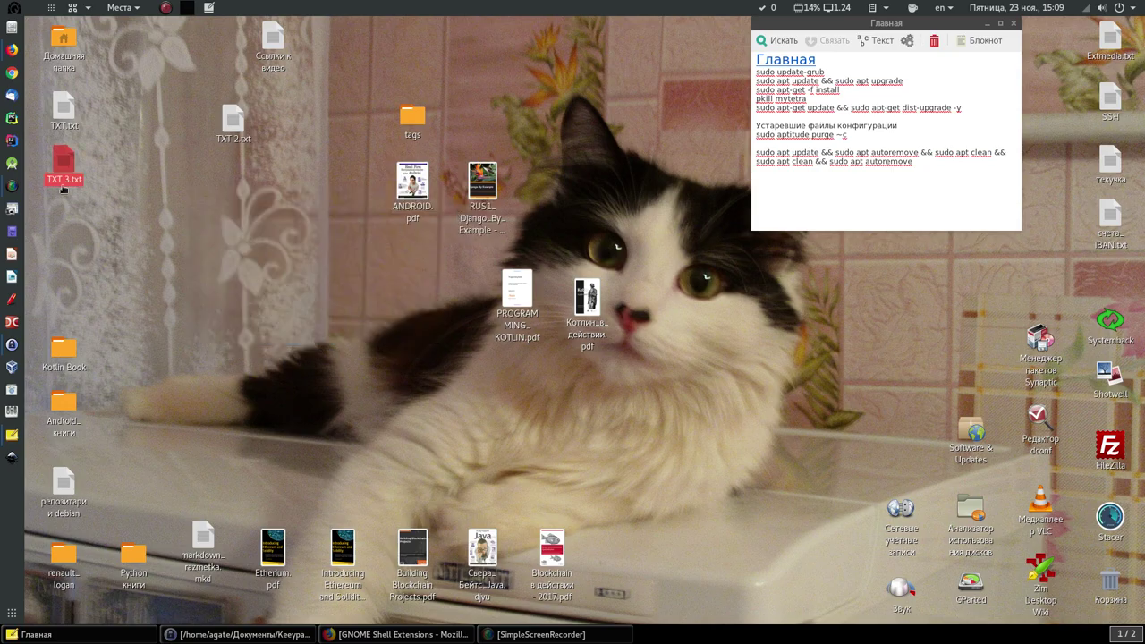
pyautogui.press('Return')
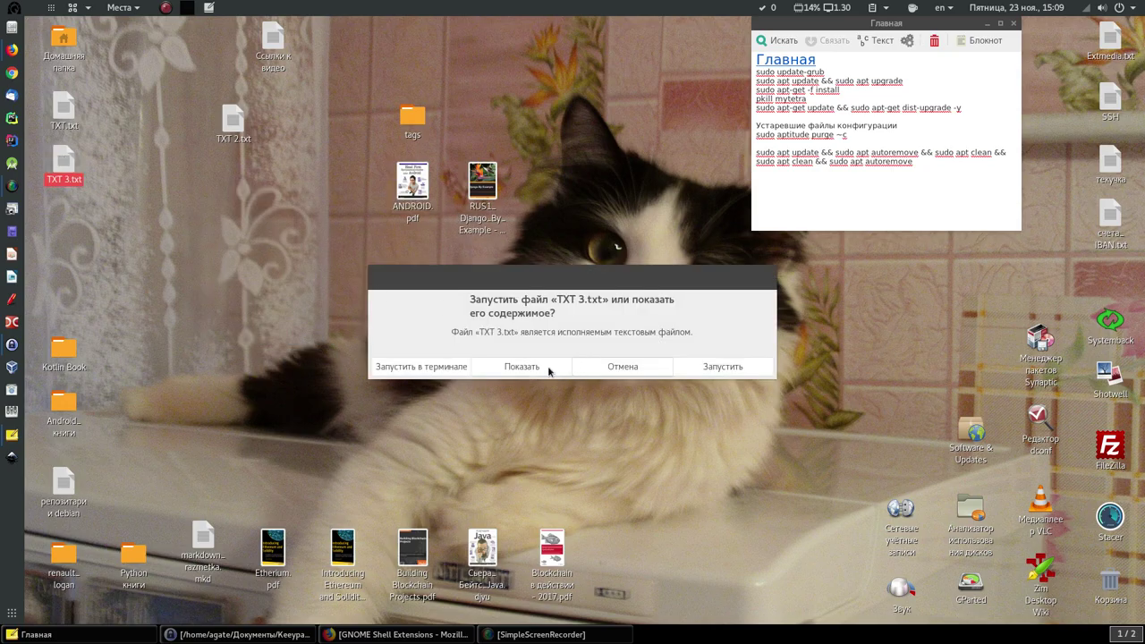
pyautogui.click(549, 368)
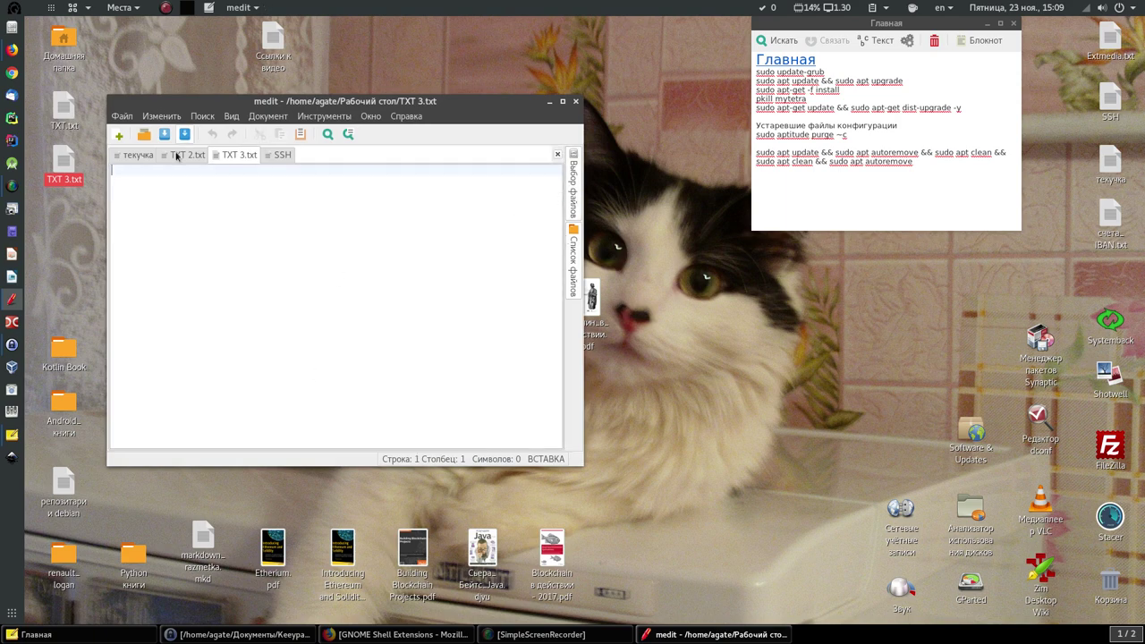
# Show the Double Commander file manager and minimise it.
pyautogui.click(13, 322)
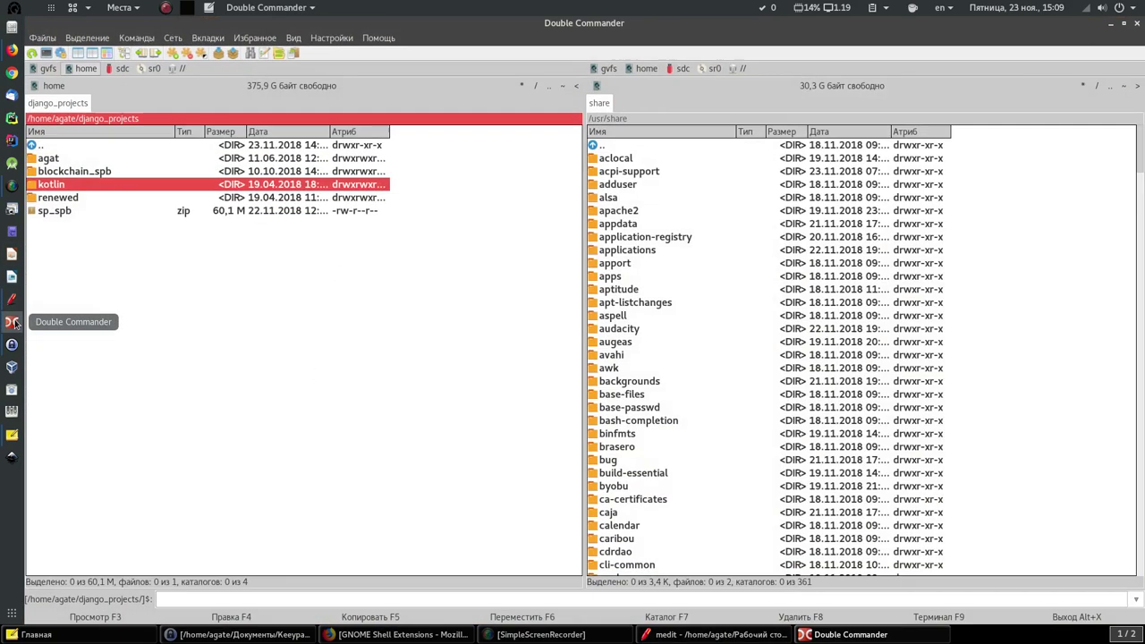
pyautogui.click(1111, 25)
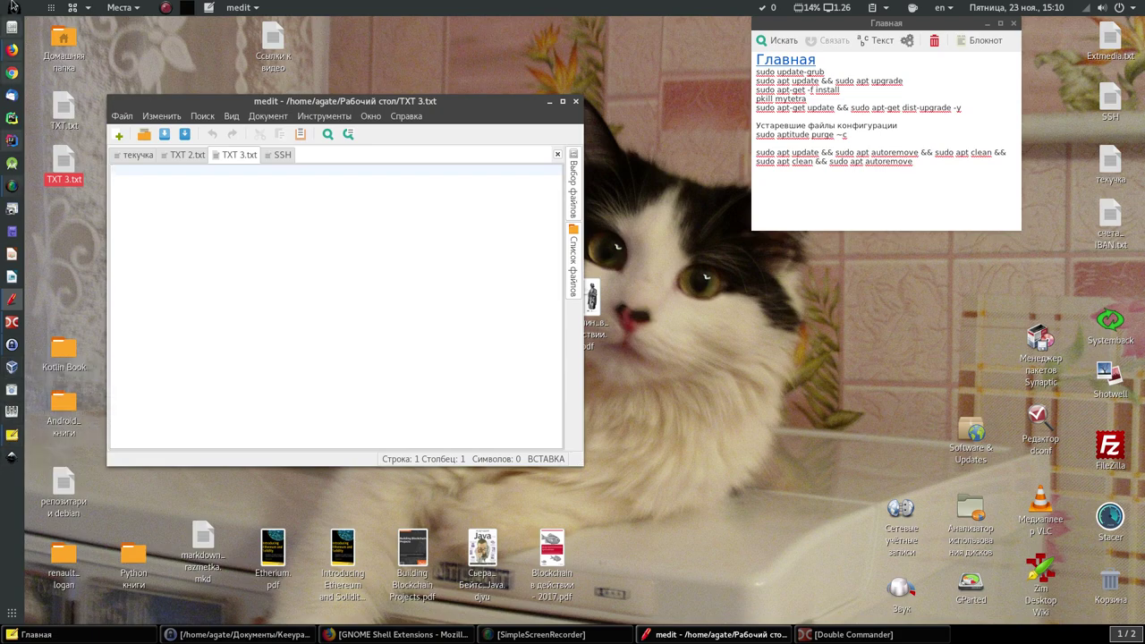
# Display the activities overview with the categorised applications menu, and return to the Firefox window.
pyautogui.moveTo(3, 3)
pyautogui.click(88, 9)
pyautogui.click(90, 11)
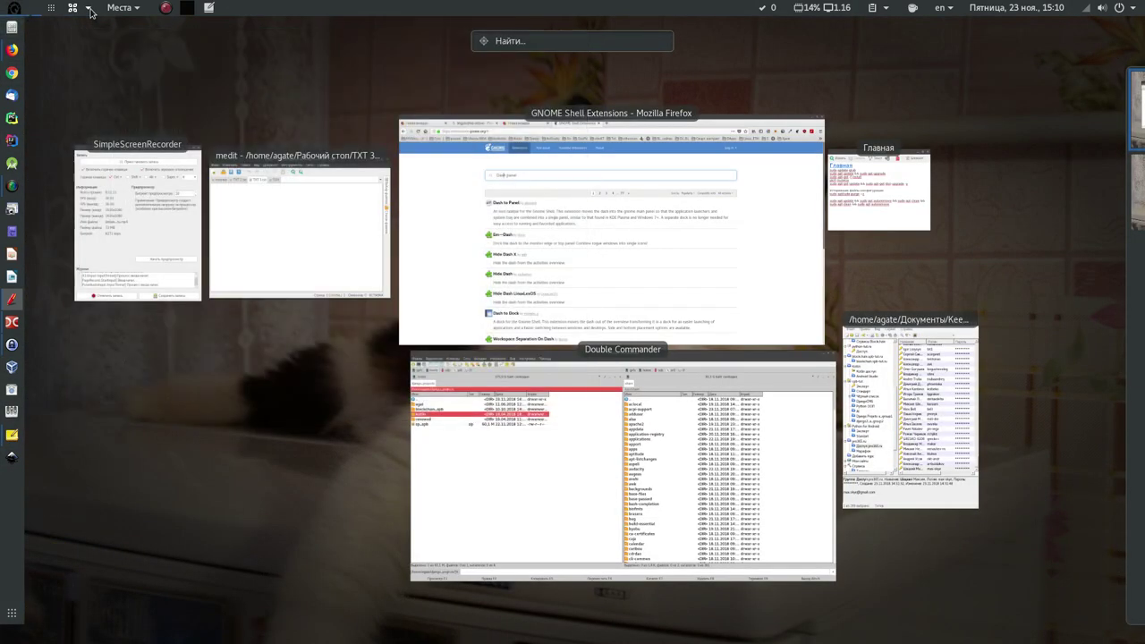
pyautogui.click(91, 12)
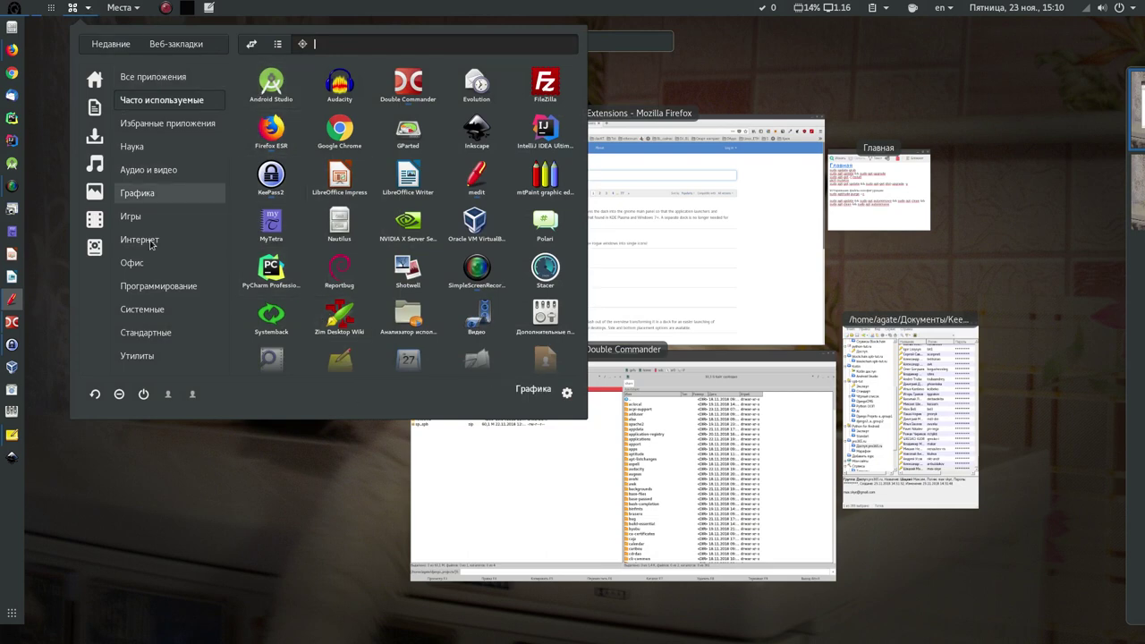
pyautogui.click(648, 47)
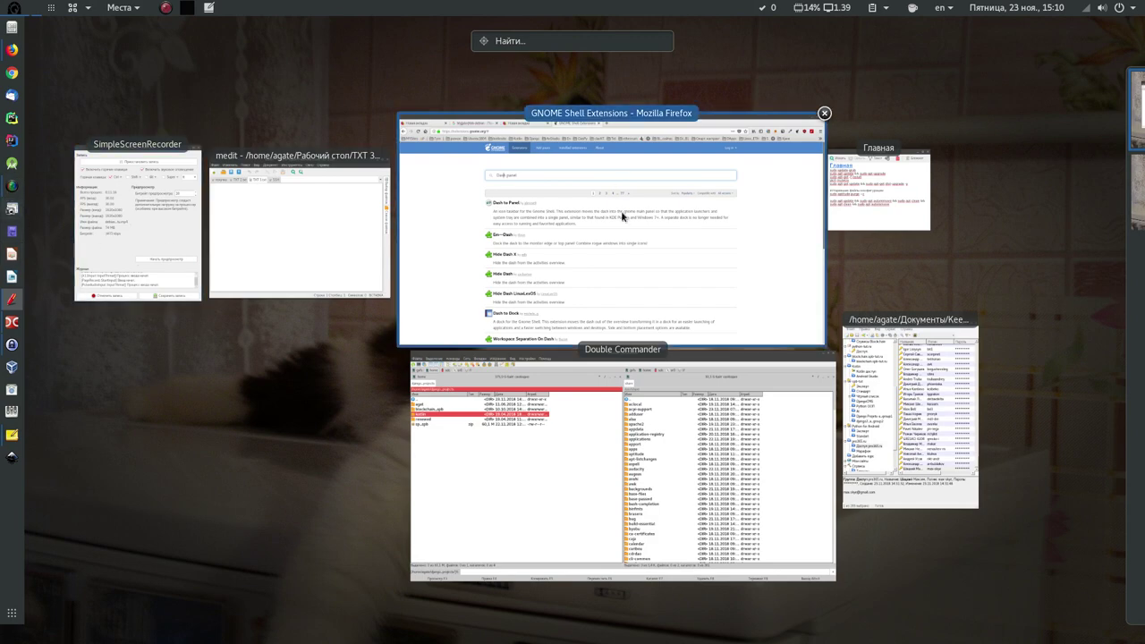
pyautogui.click(765, 224)
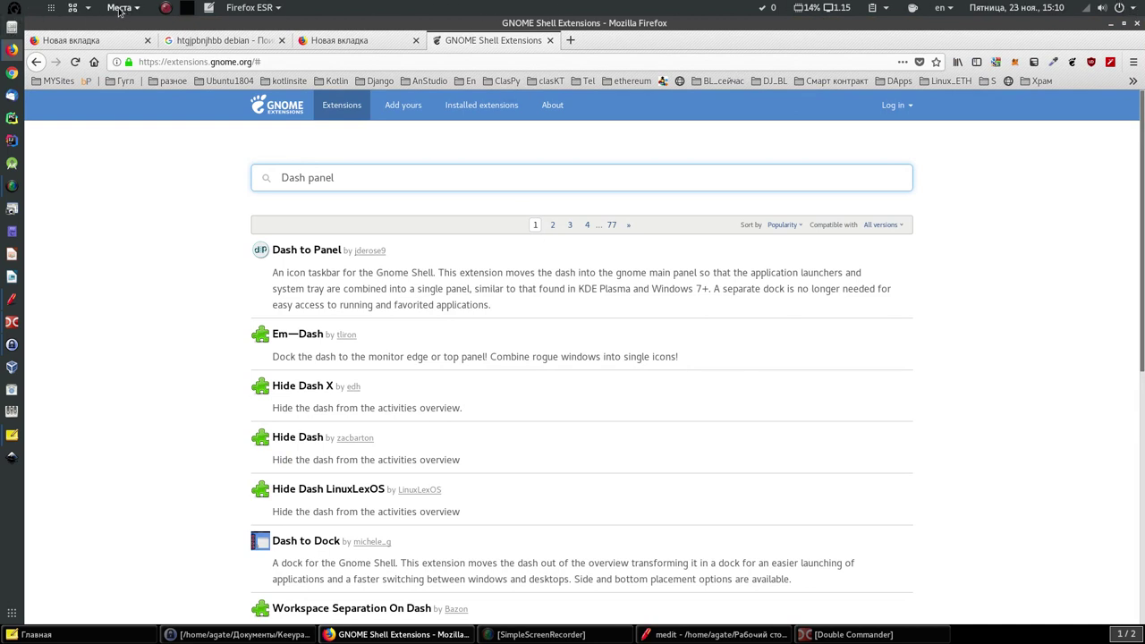
# Display the grid of popular applications.
pyautogui.click(51, 9)
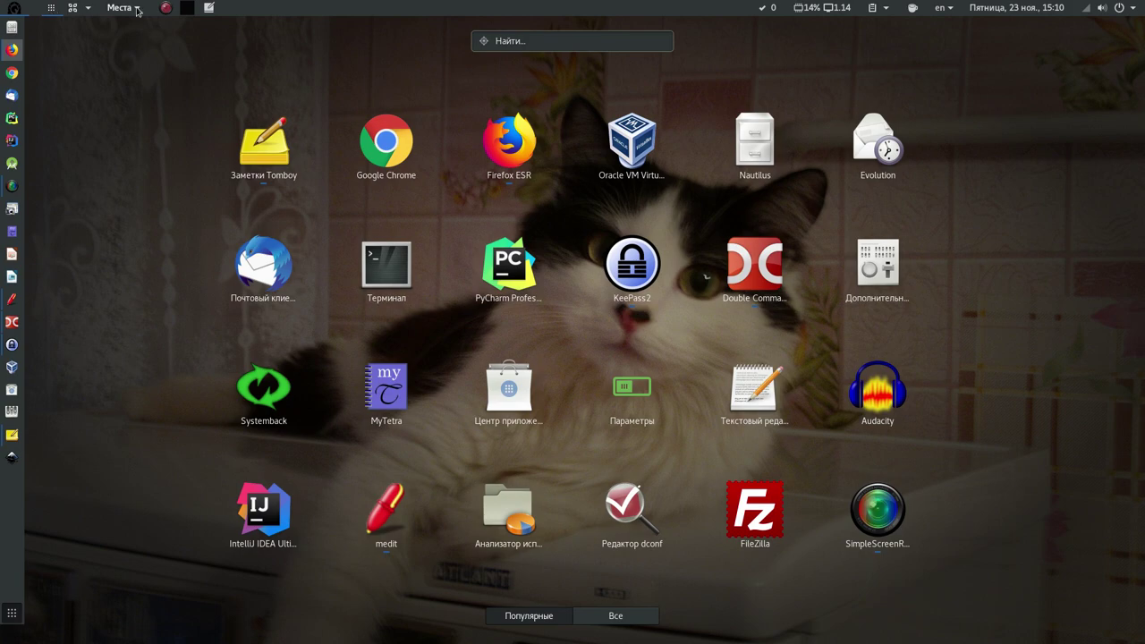
# Return from the applications grid to Firefox with a new blank tab, and launch the MyTetra note manager.
pyautogui.click(51, 9)
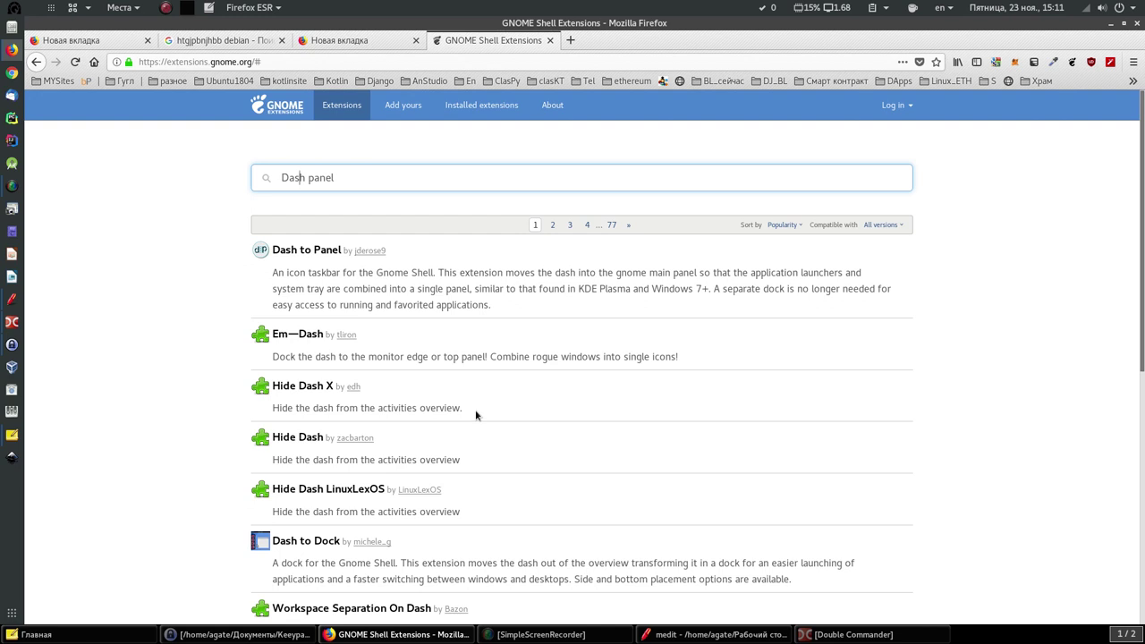
pyautogui.click(571, 42)
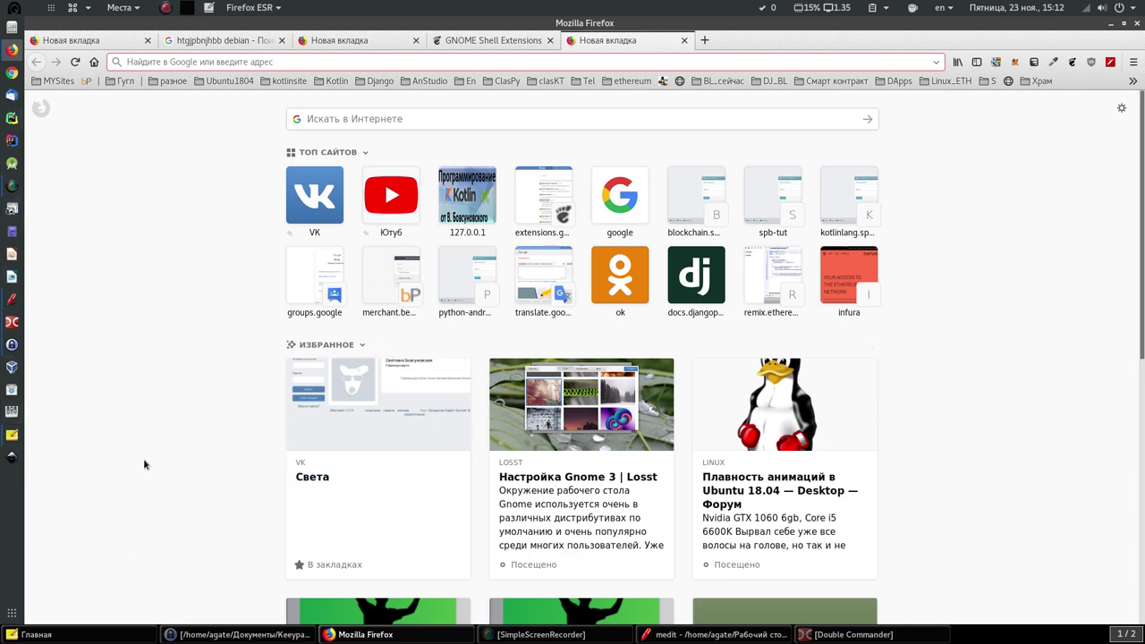
pyautogui.click(12, 231)
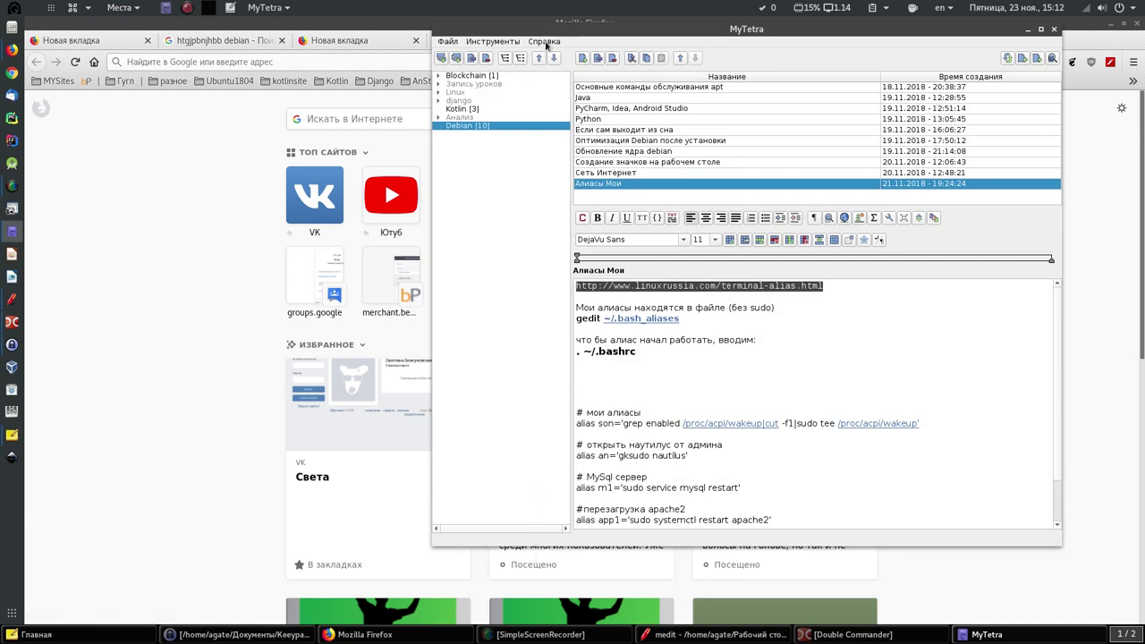
# Search the web for mytetra in a new Firefox tab and display the MyTetra project page on webhamster.ru.
pyautogui.click(13, 50)
pyautogui.click(705, 41)
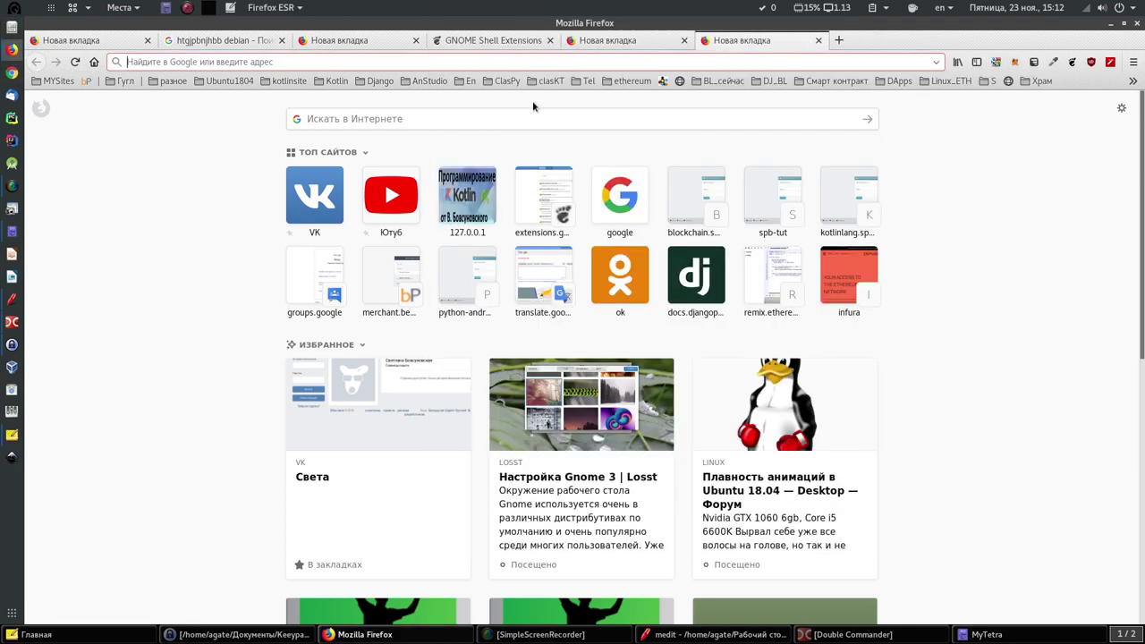
pyautogui.write('myt')
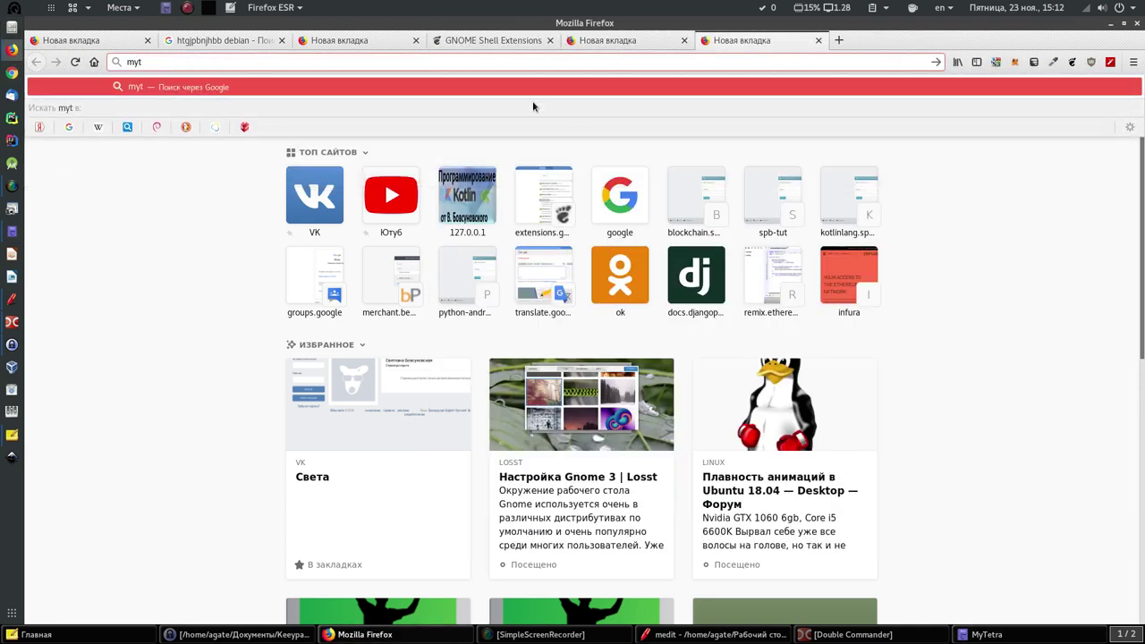
pyautogui.write('etra')
pyautogui.press('Return')
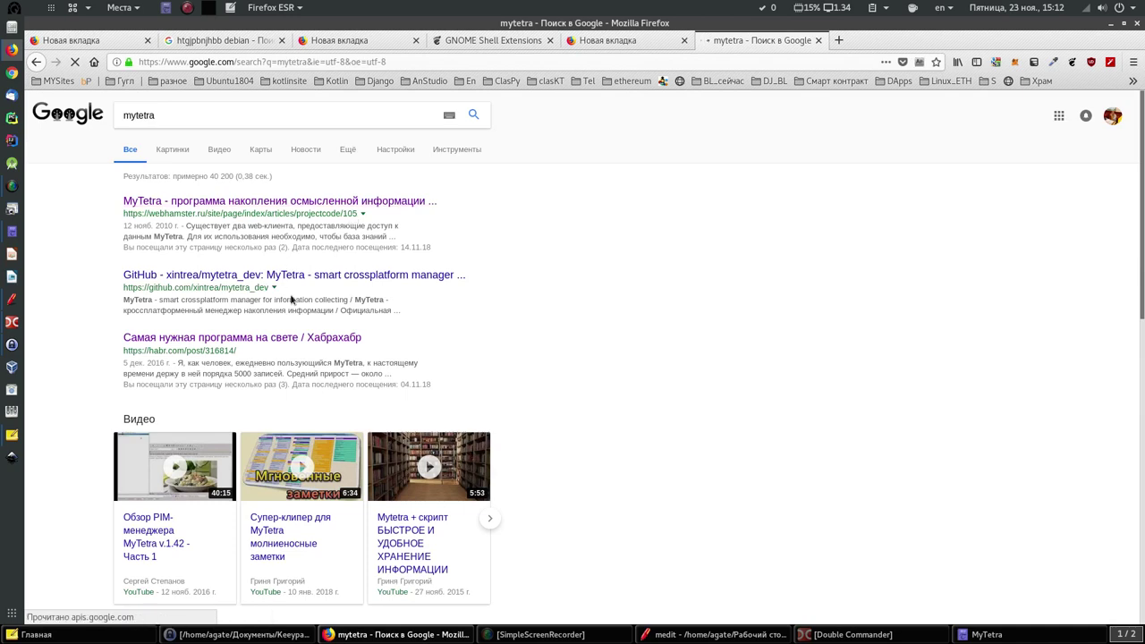
pyautogui.click(258, 200)
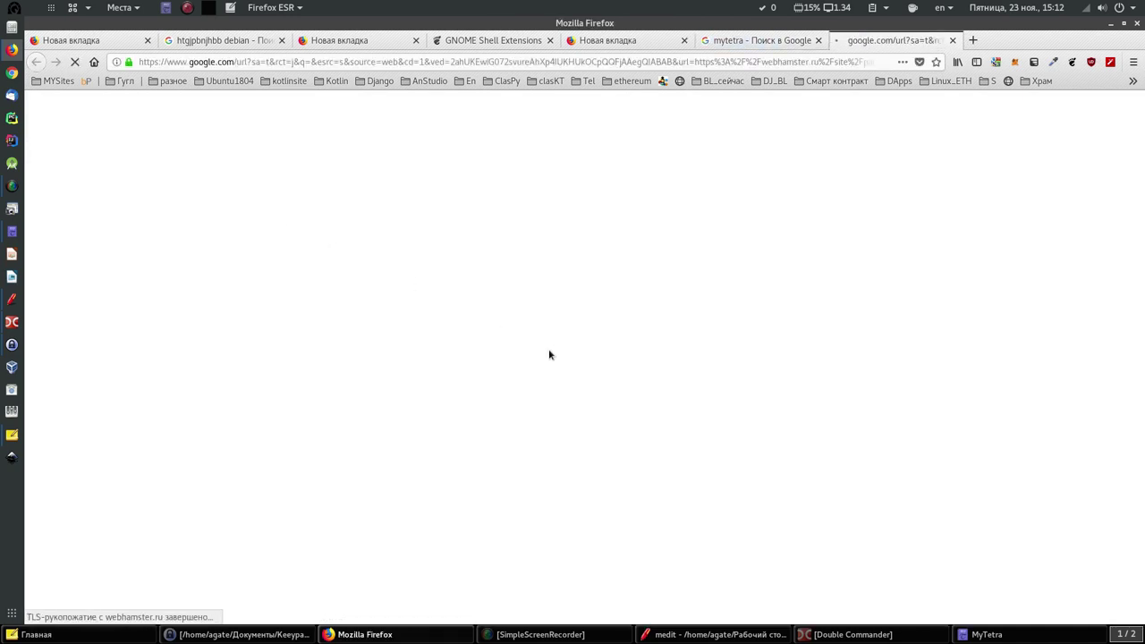
pyautogui.scroll(-3, 522, 302)
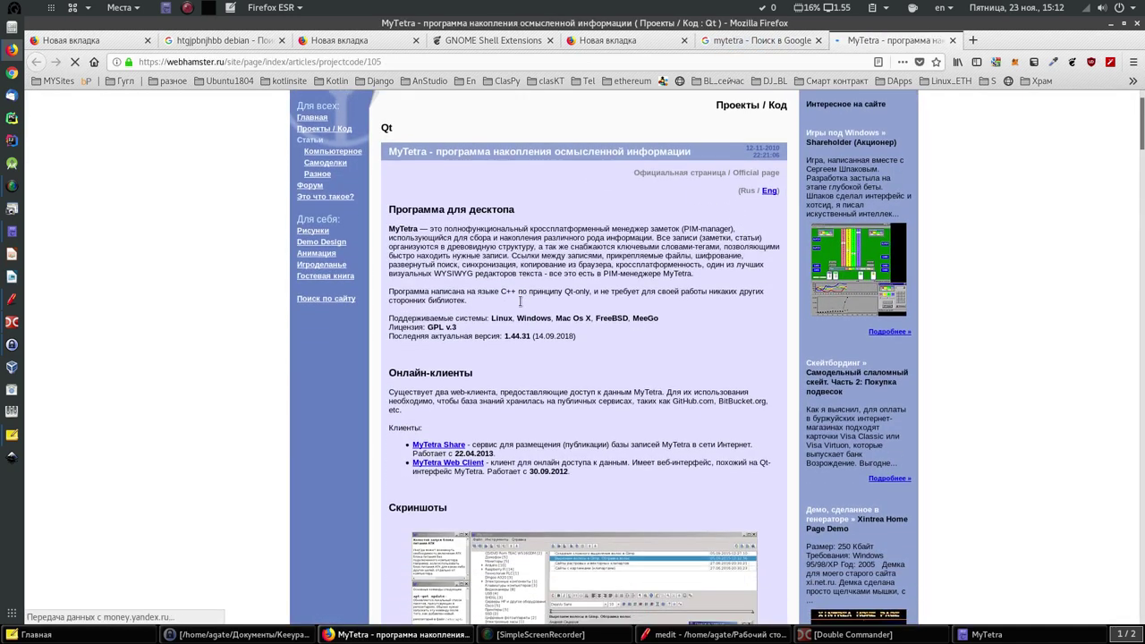
# Switch to MyTetra, look over the Linux branch and the record list's context menu, and minimise the window.
pyautogui.click(985, 634)
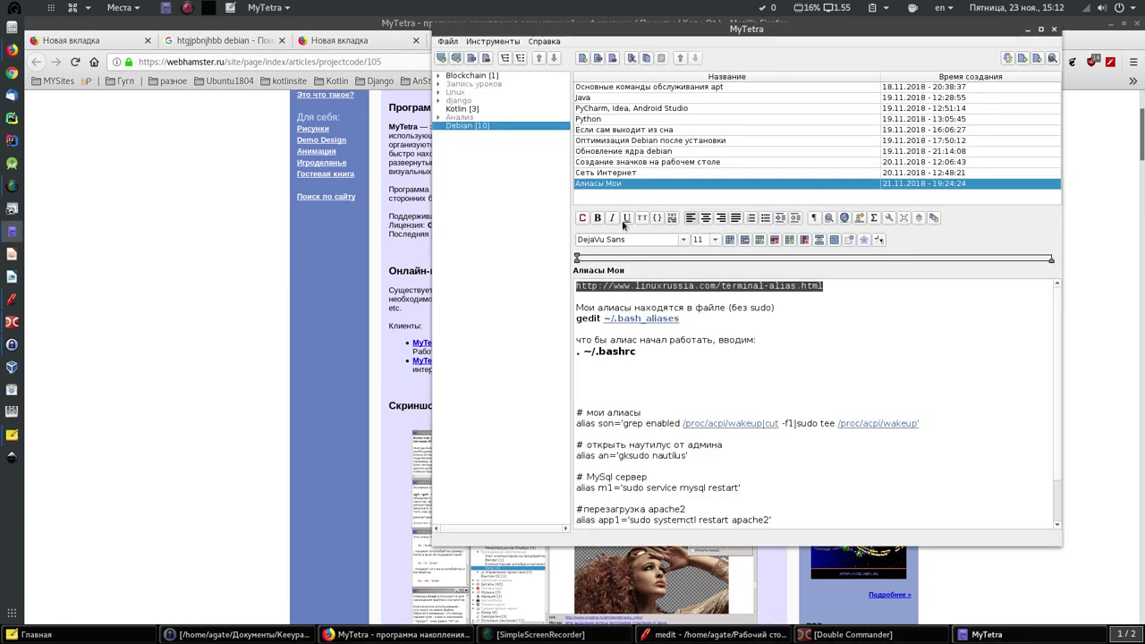
pyautogui.click(438, 93)
pyautogui.click(439, 93)
pyautogui.rightClick(613, 195)
pyautogui.click(516, 221)
pyautogui.click(1026, 31)
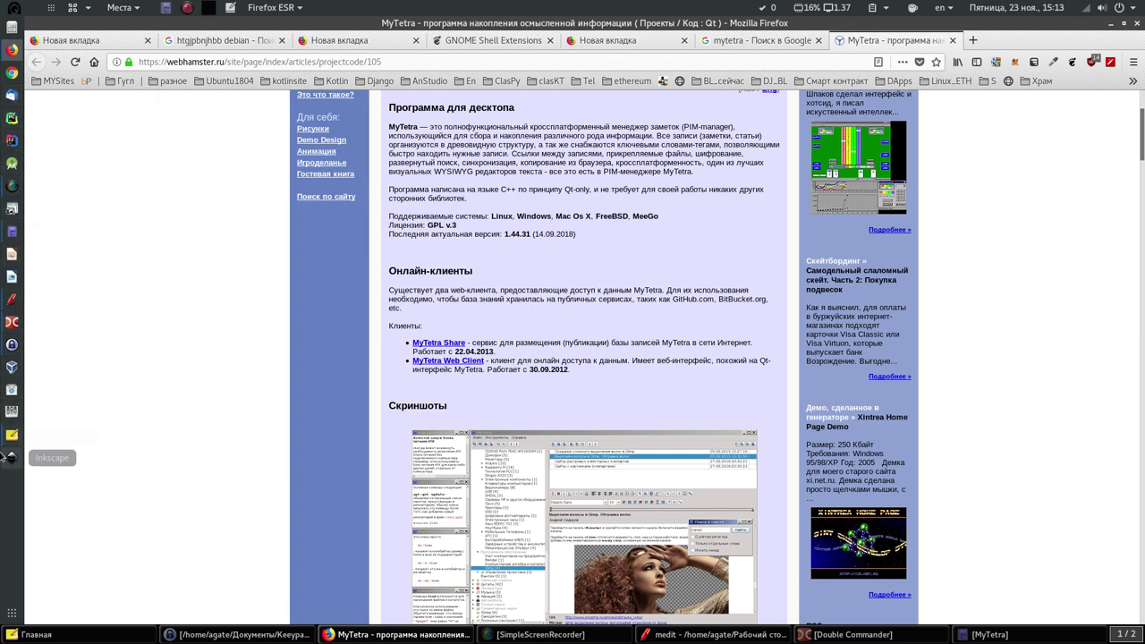
# Open GNOME Tweak Tool and review the GNOME Shell extensions listed under Расширения.
pyautogui.click(12, 412)
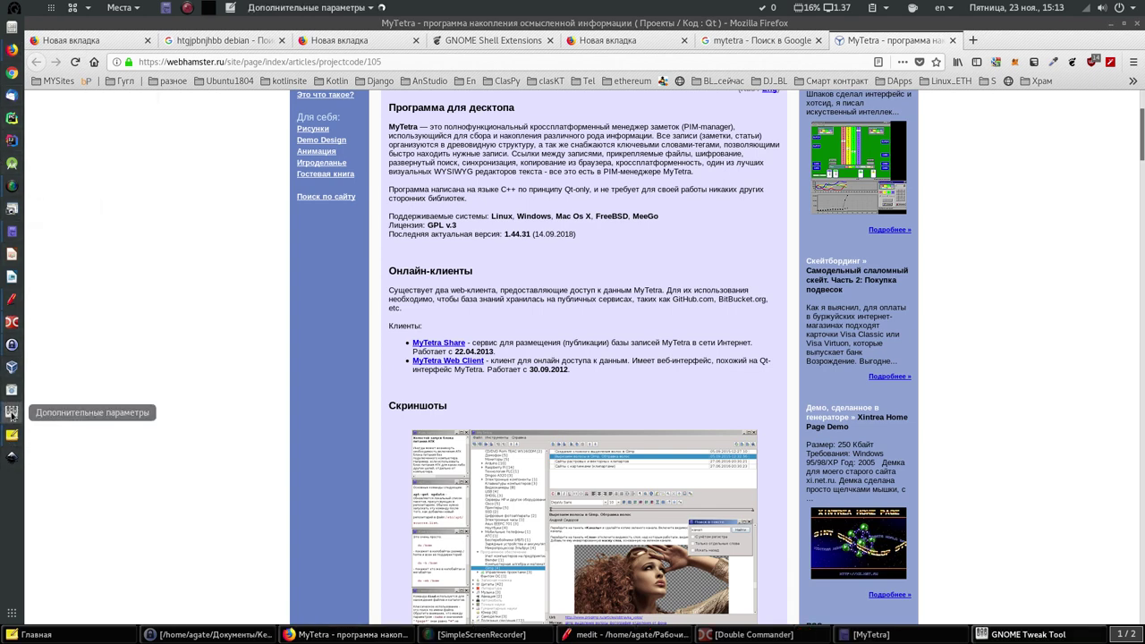
pyautogui.click(345, 362)
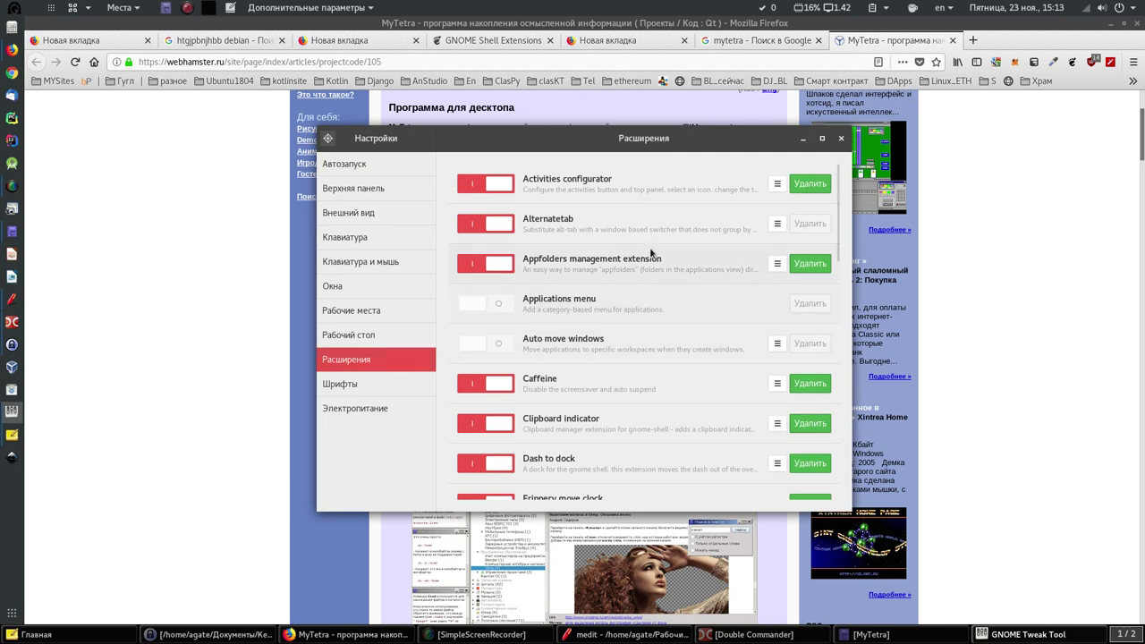
pyautogui.scroll(-2, 632, 256)
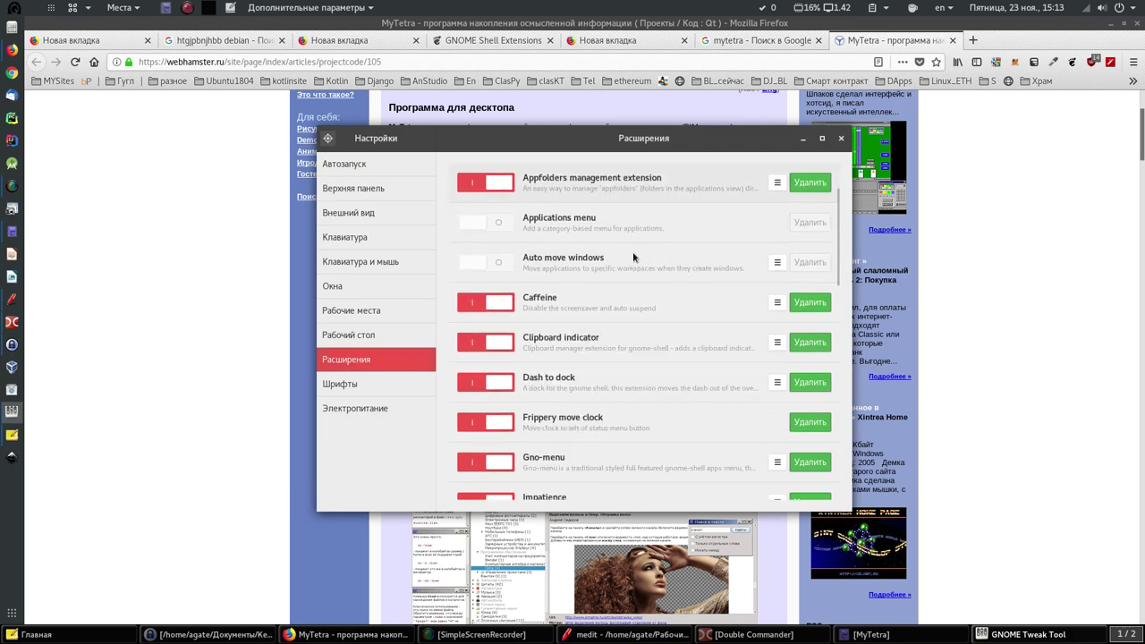
pyautogui.scroll(-1, 632, 254)
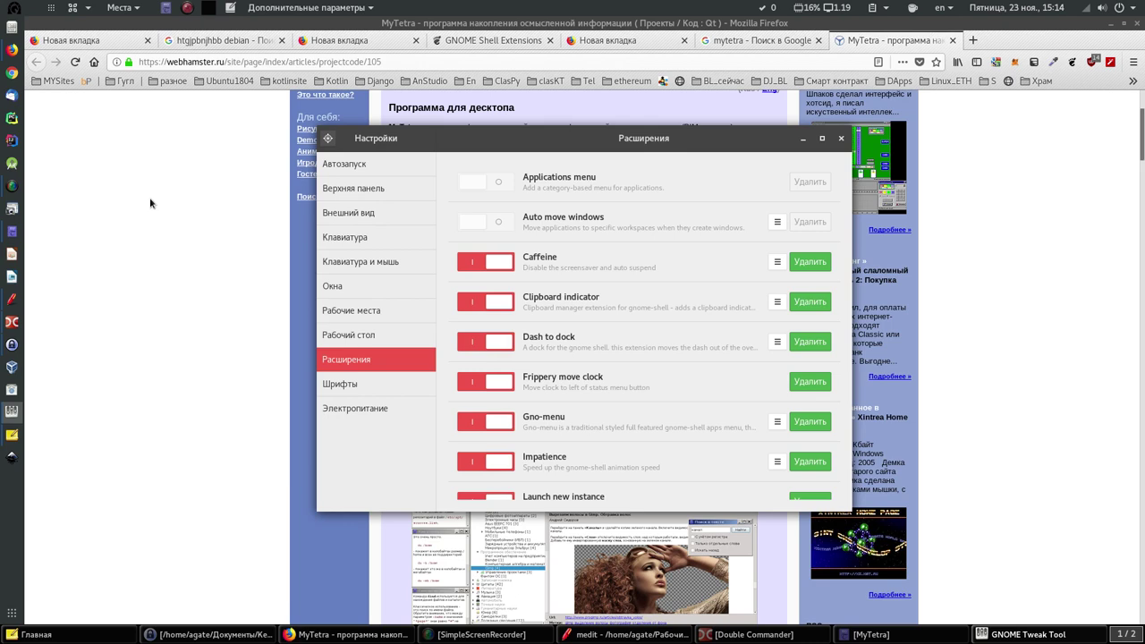
# Open a new terminal window and display the screen recorder's recording options.
pyautogui.hotkey('ctrl', 'alt', 't')
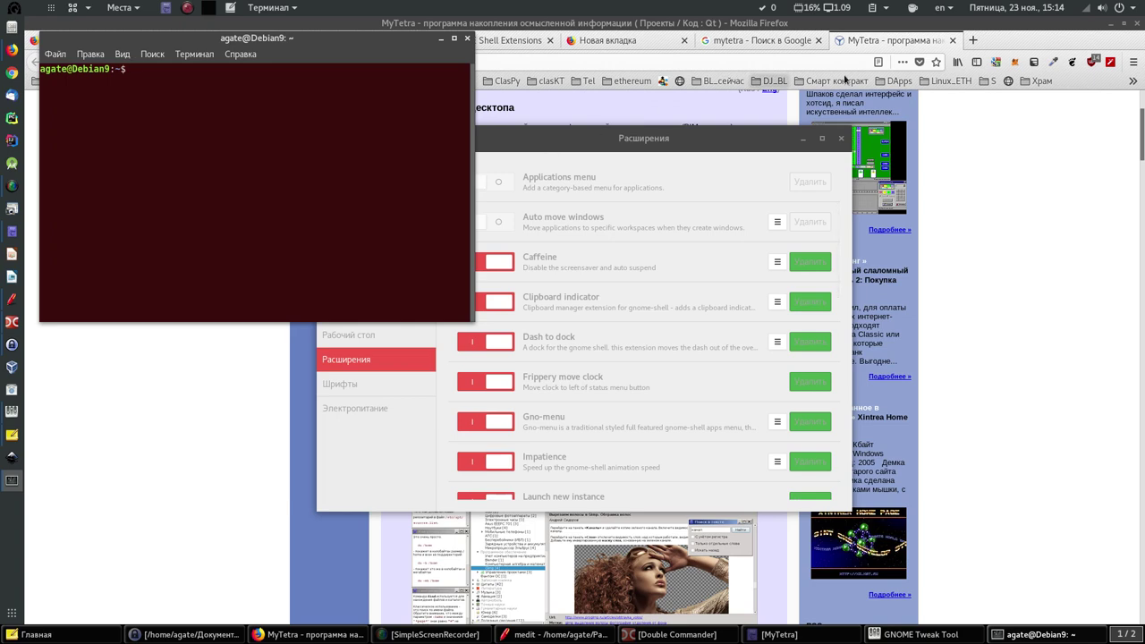
pyautogui.rightClick(185, 10)
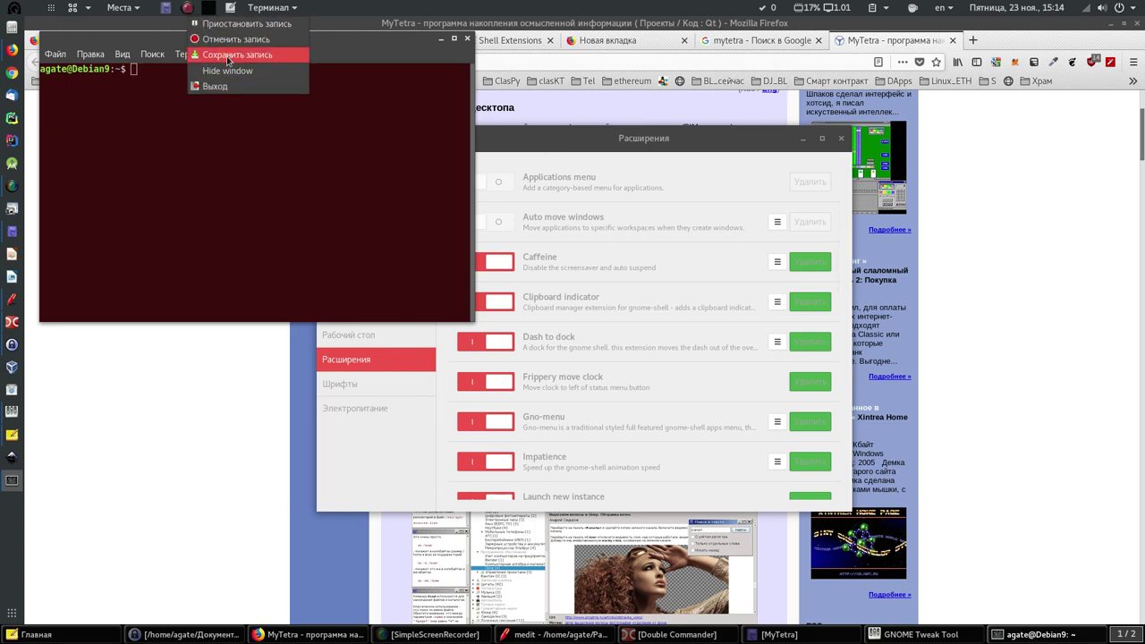